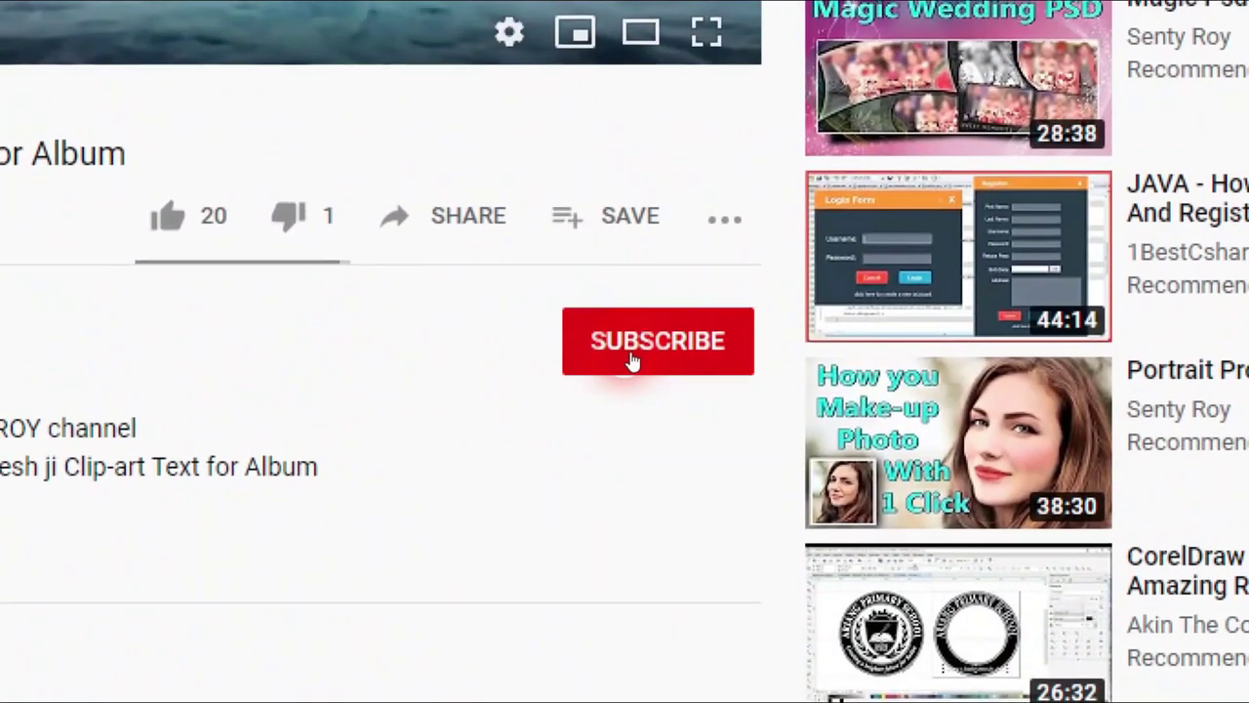
# Subscribe to the YouTube channel and set its notification bell to All.
pyautogui.click(632, 361)
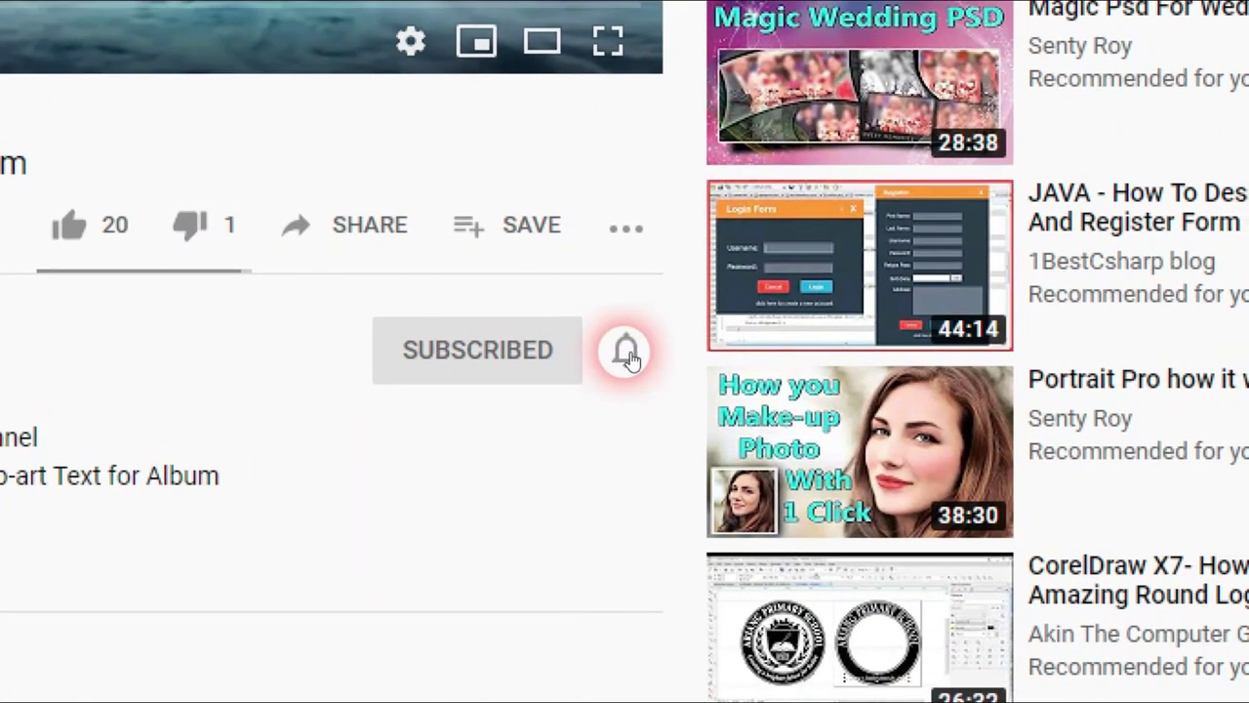
pyautogui.click(628, 353)
pyautogui.click(741, 437)
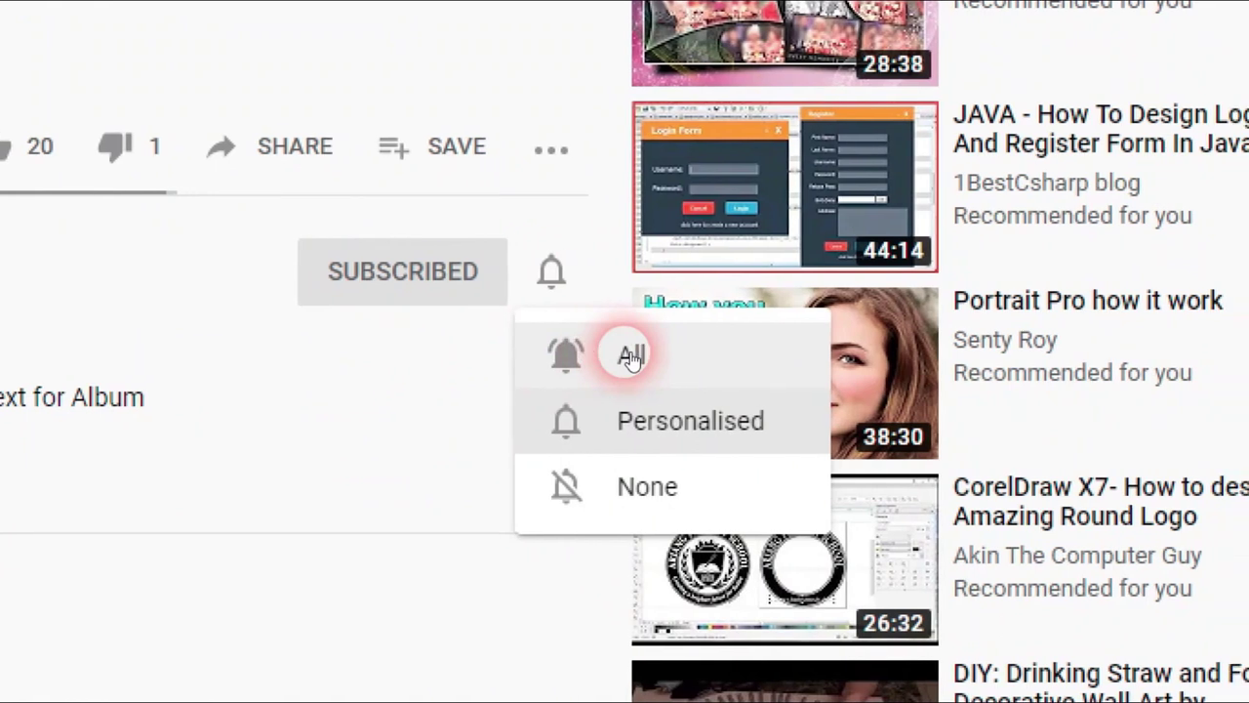
pyautogui.click(630, 358)
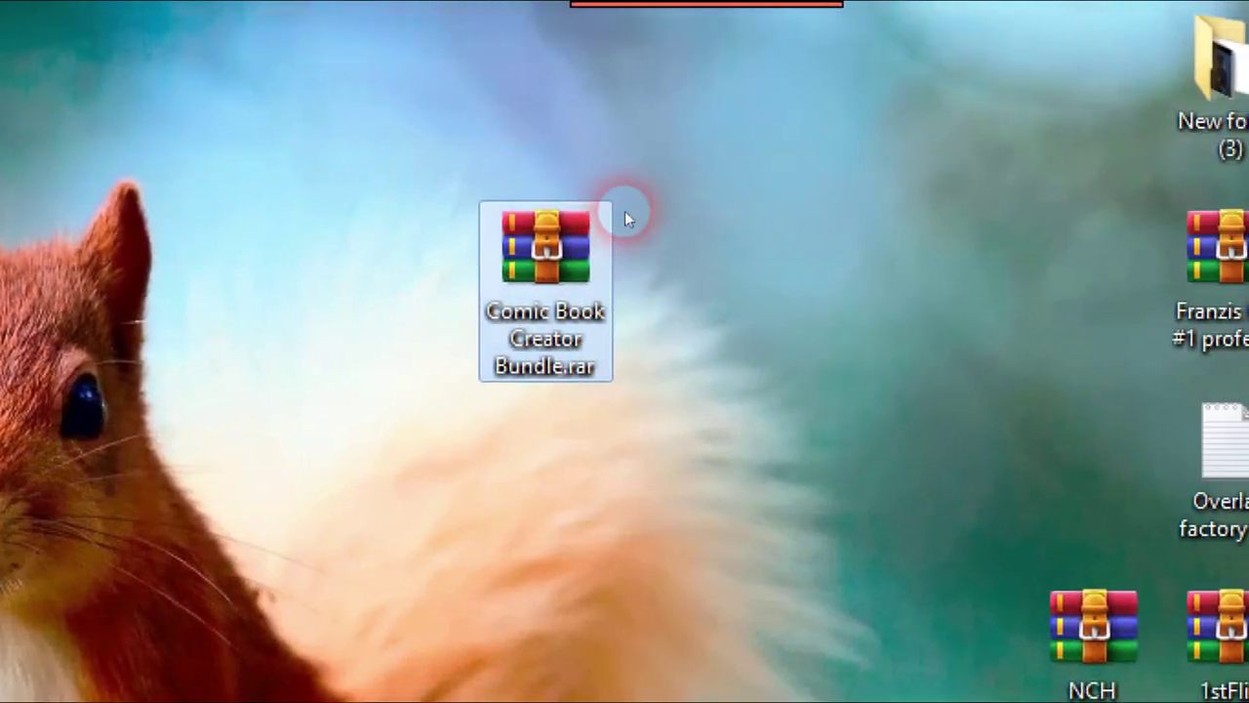
pyautogui.moveTo(685, 178)
pyautogui.mouseDown()
pyautogui.moveTo(628, 288)
pyautogui.moveTo(532, 382)
pyautogui.mouseUp()
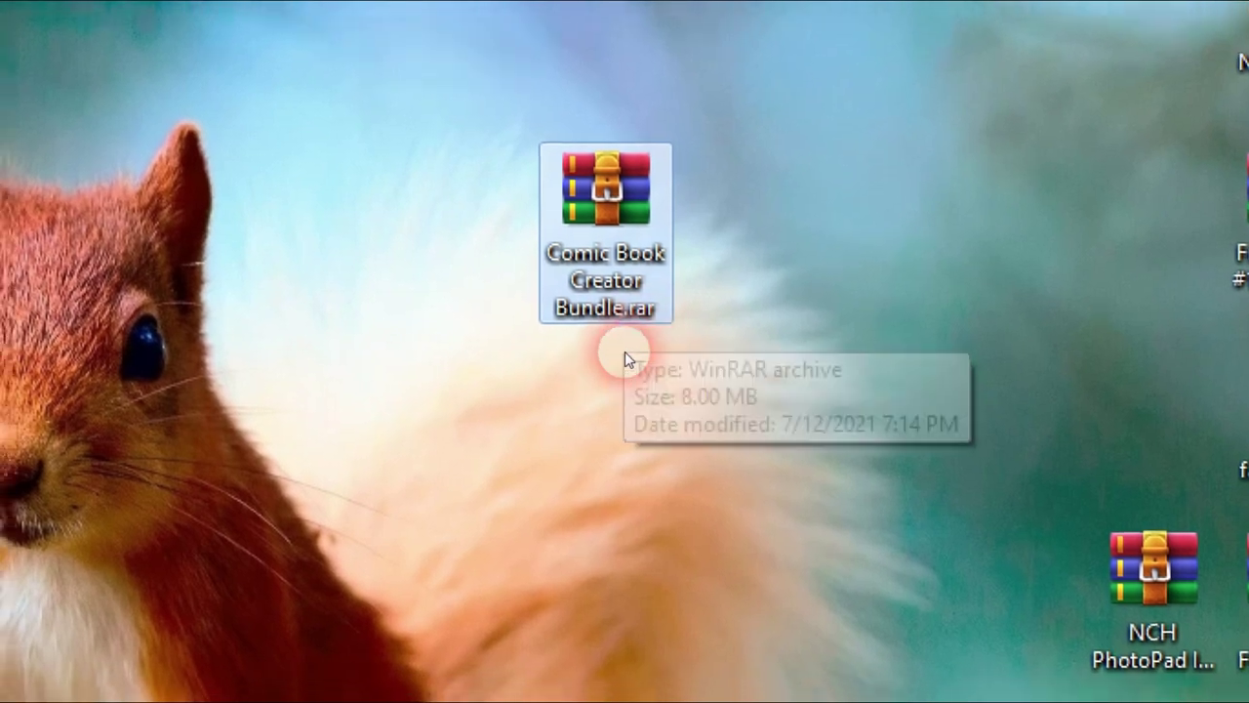
pyautogui.rightClick(853, 148)
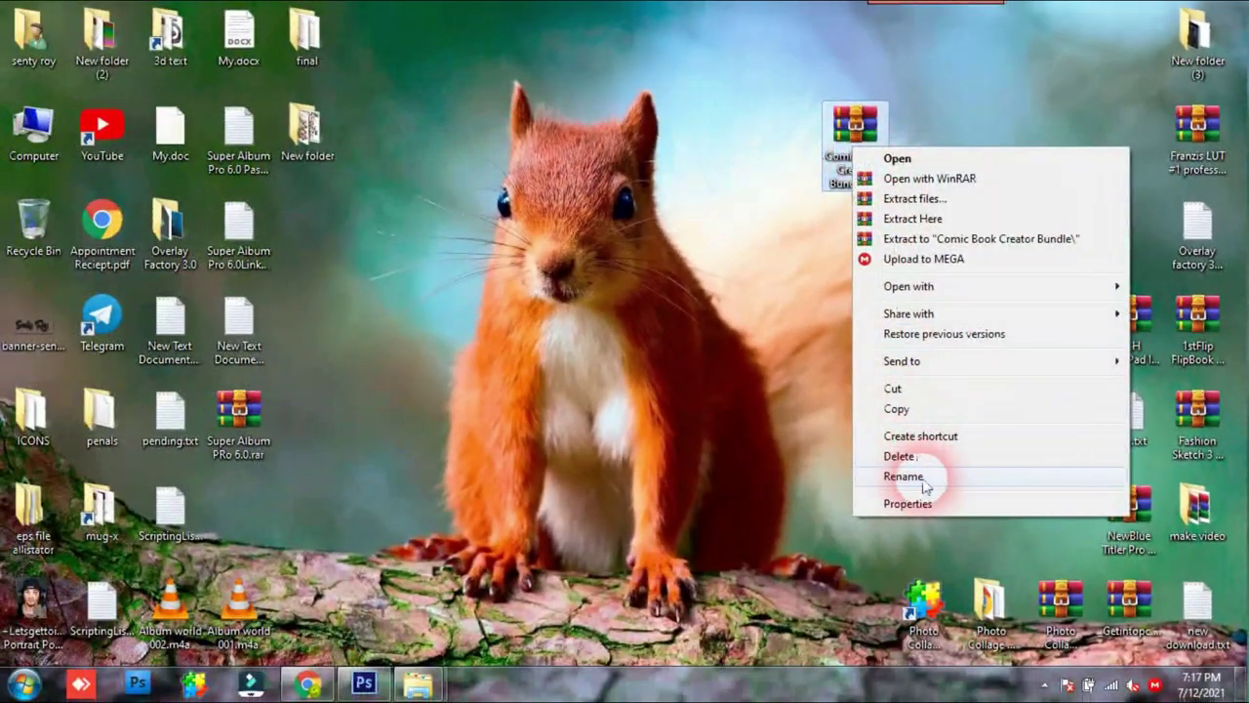
pyautogui.click(918, 503)
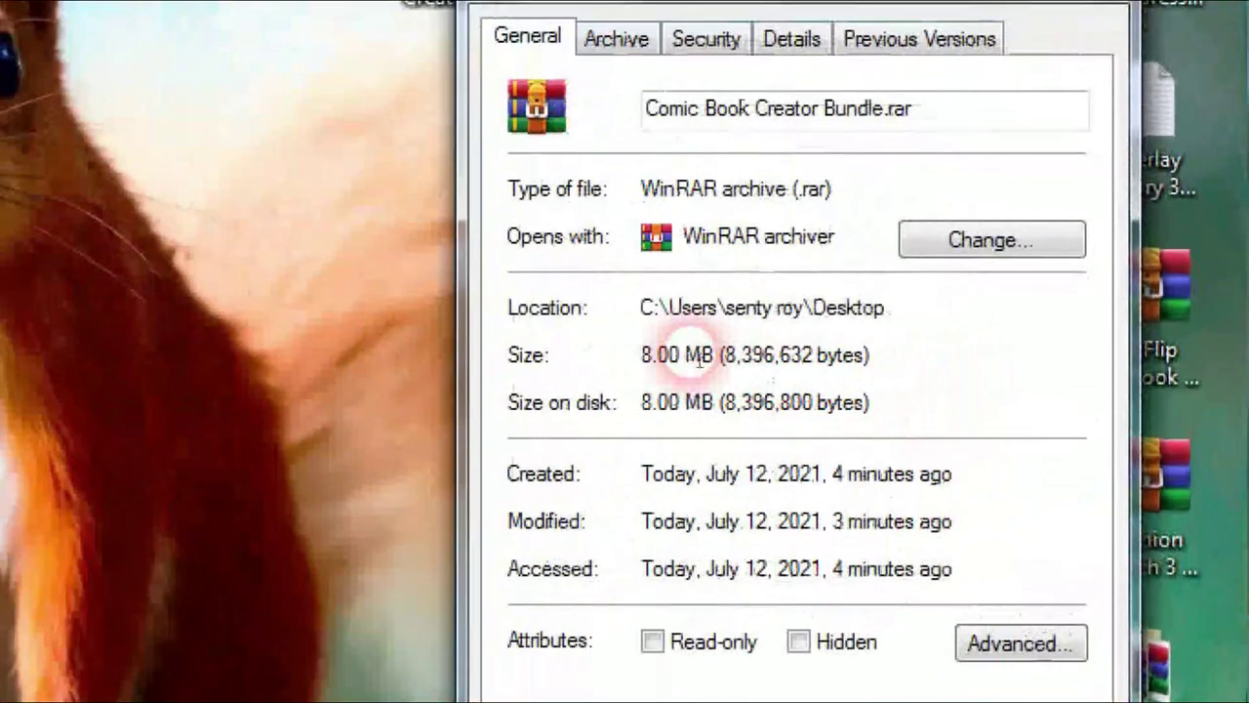
pyautogui.moveTo(712, 355); pyautogui.dragTo(629, 355)
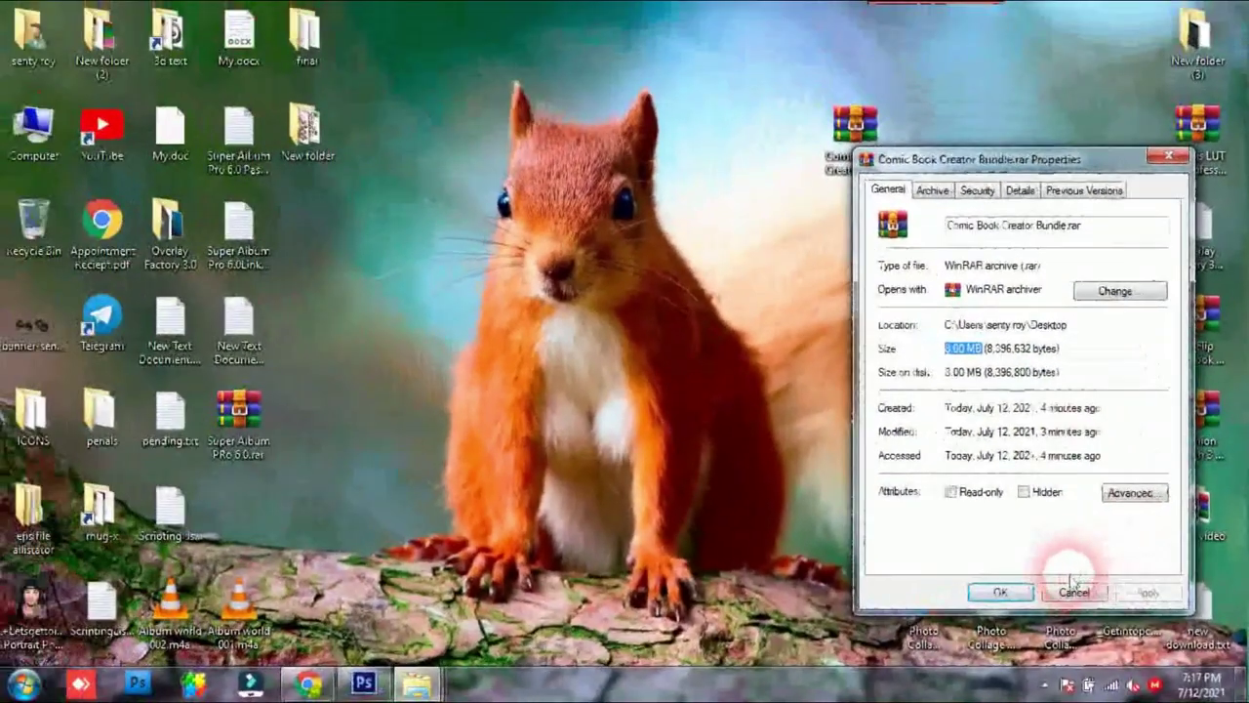
pyautogui.click(1071, 591)
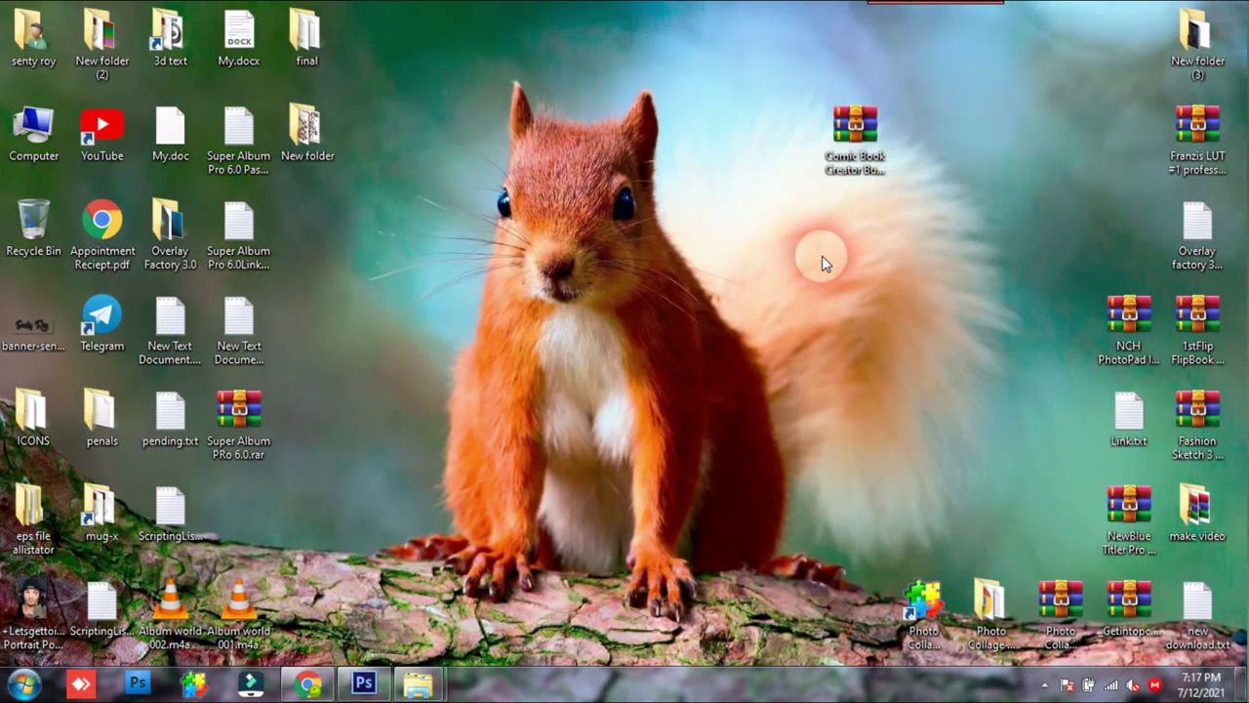
pyautogui.click(853, 112)
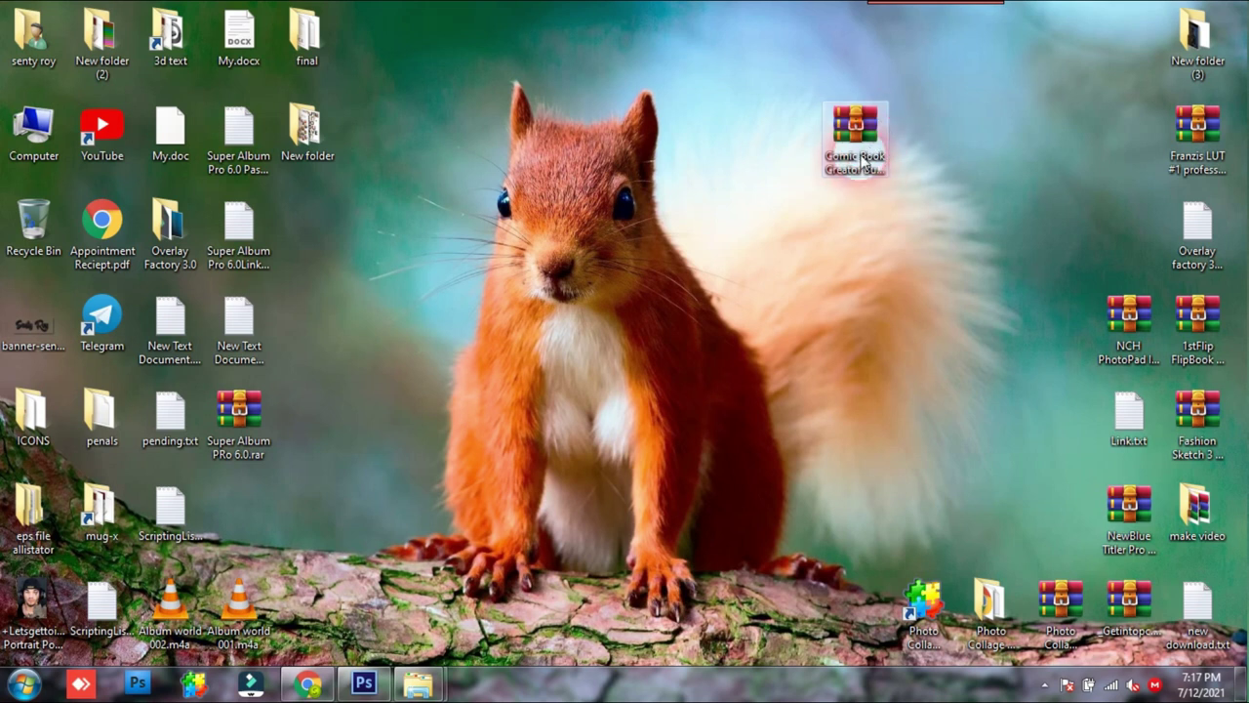
# Extract Comic Book Creator Bundle.rar to Desktop\Comic Book Creator Bundle, then close WinRAR.
pyautogui.doubleClick(856, 179)
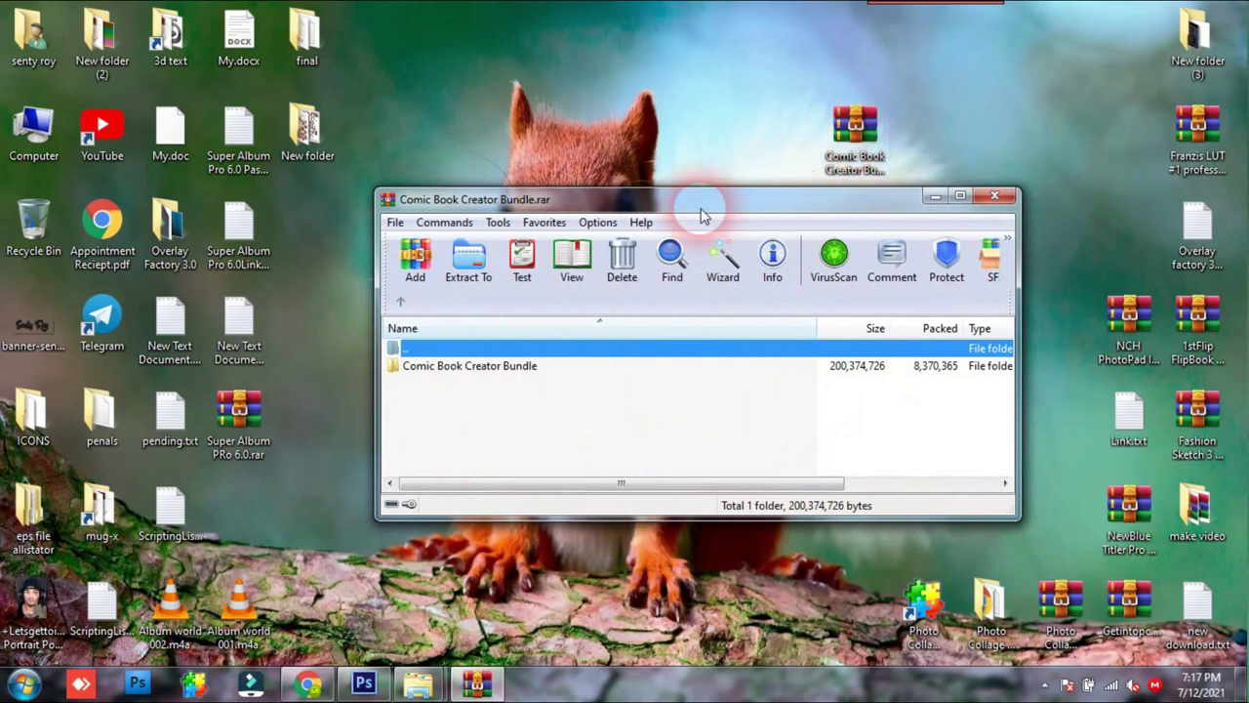
pyautogui.click(509, 307)
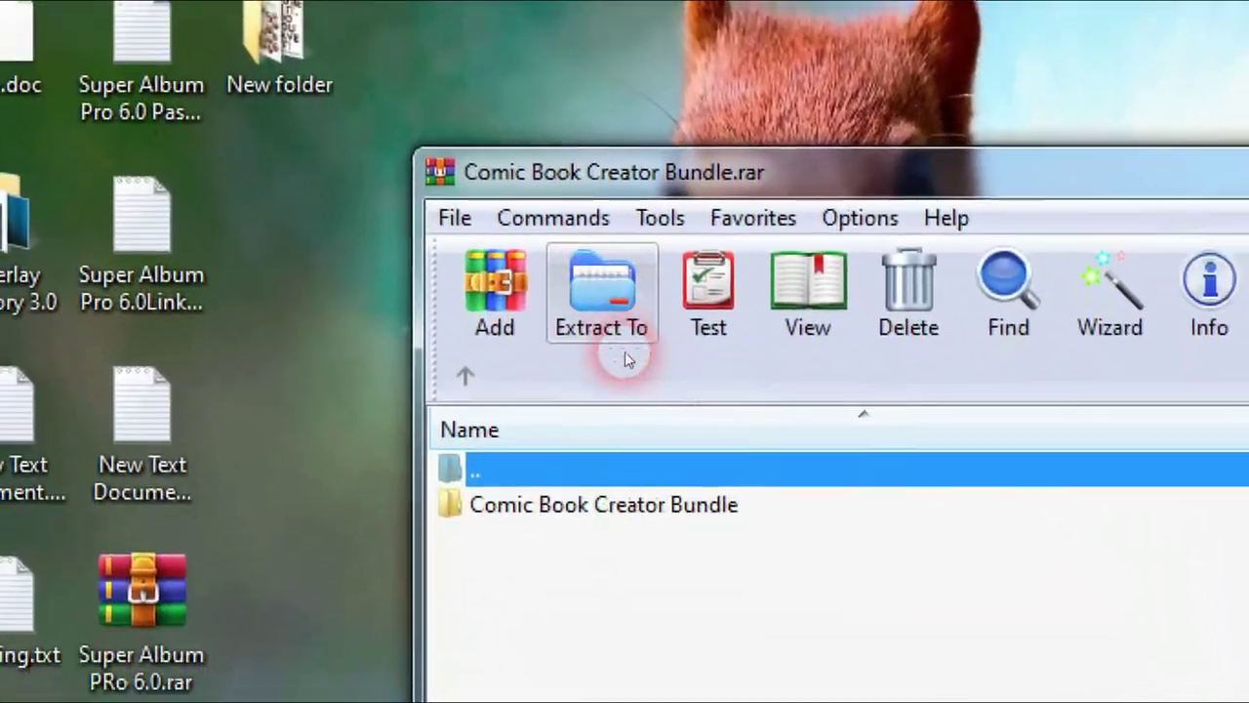
pyautogui.click(625, 353)
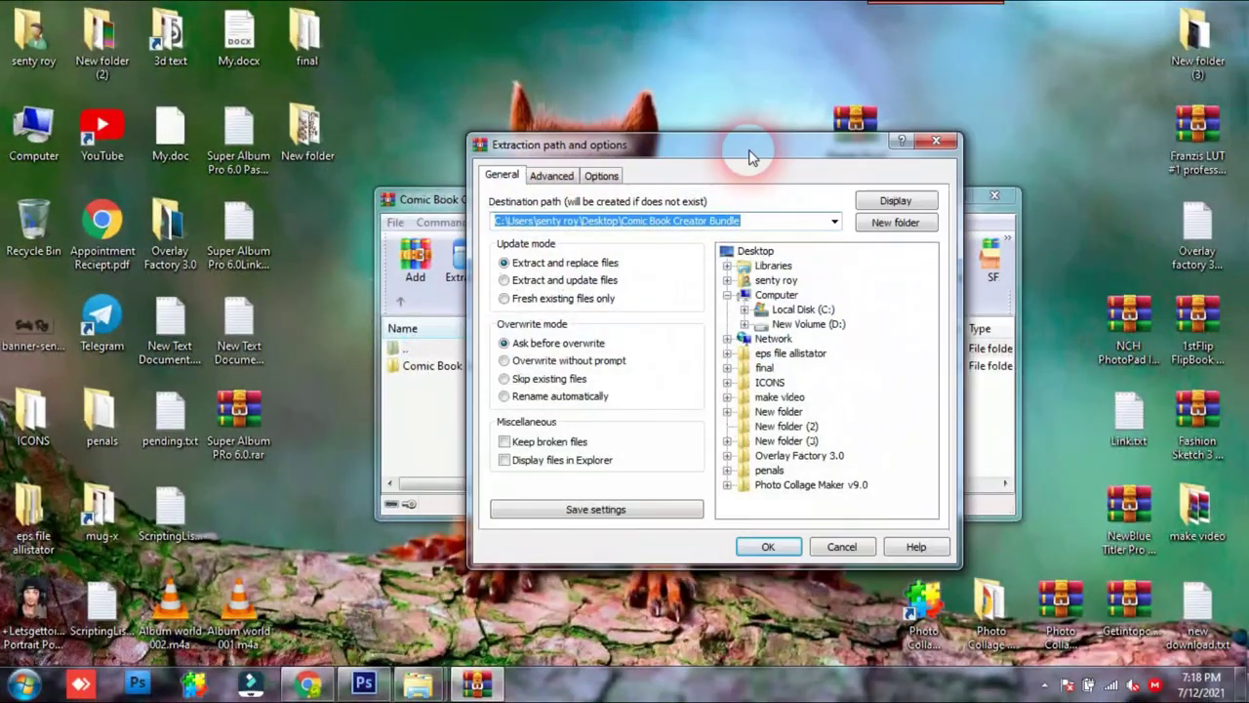
pyautogui.moveTo(752, 156); pyautogui.dragTo(710, 168)
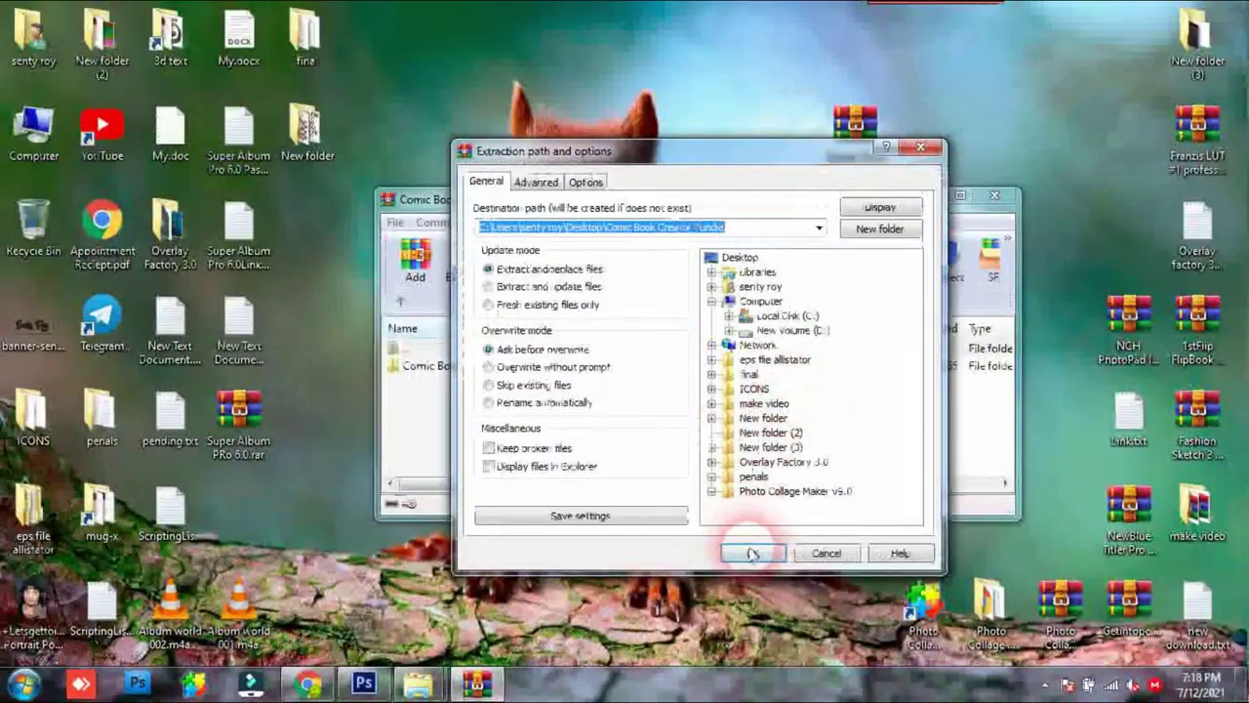
pyautogui.click(750, 552)
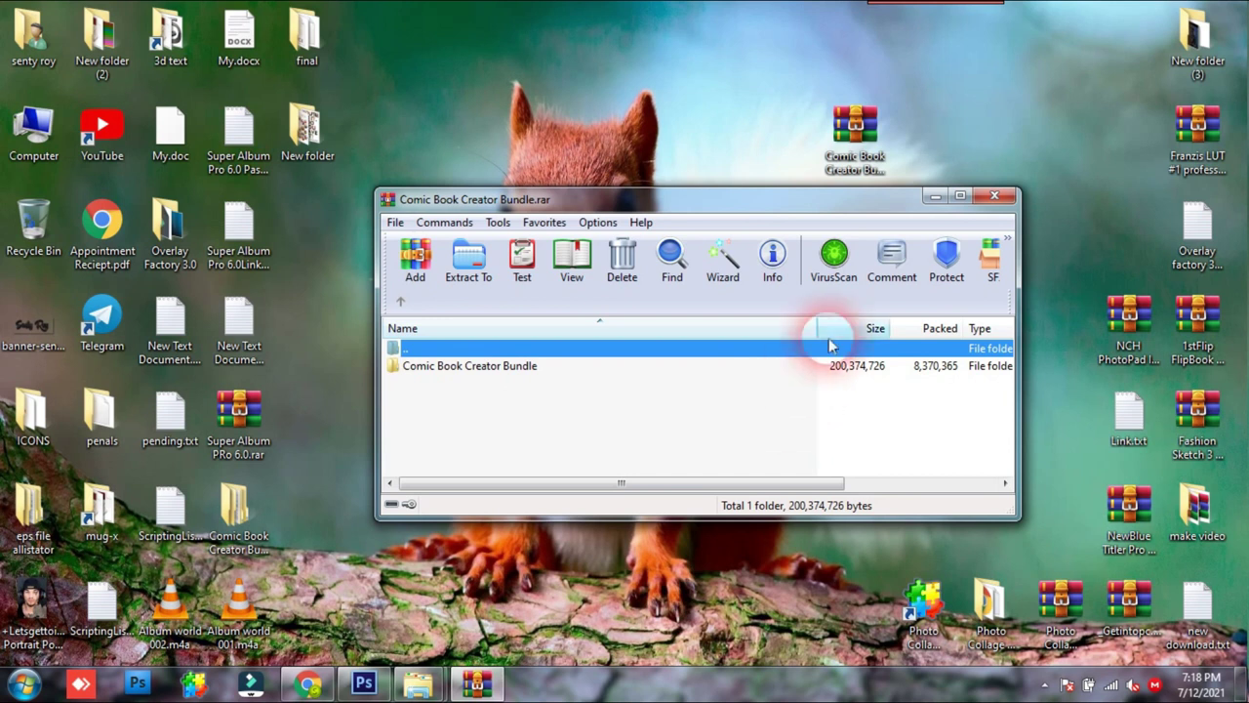
pyautogui.moveTo(747, 203)
pyautogui.mouseDown()
pyautogui.moveTo(690, 217)
pyautogui.moveTo(747, 209)
pyautogui.mouseUp()
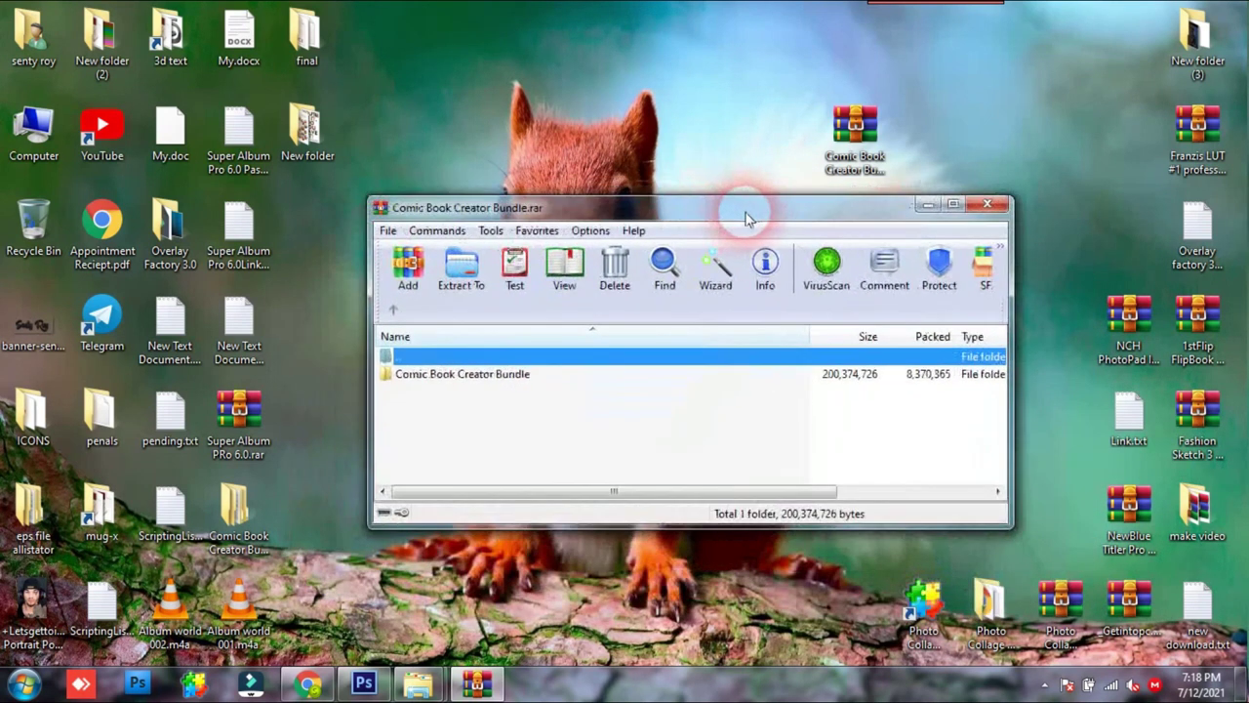
pyautogui.click(1004, 207)
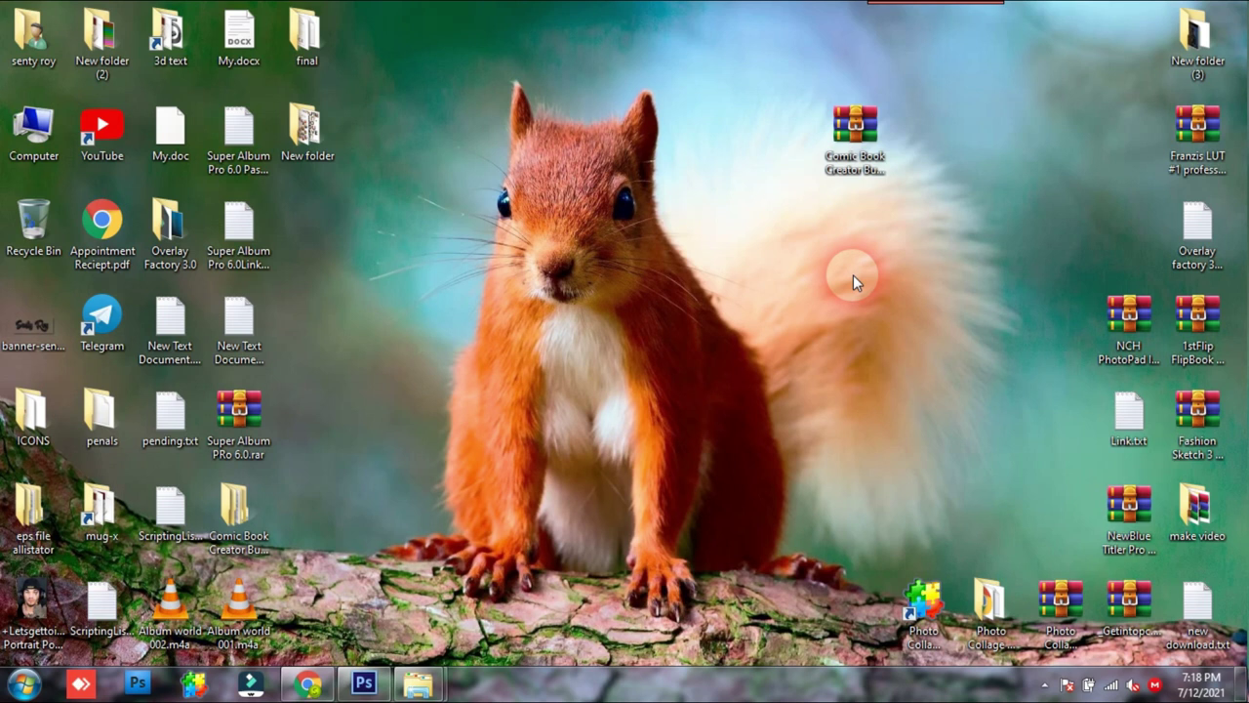
# Move the extracted folder beside the archive and open it maximized with extra large icons.
pyautogui.moveTo(237, 512)
pyautogui.mouseDown()
pyautogui.moveTo(758, 141)
pyautogui.moveTo(793, 132)
pyautogui.mouseUp()
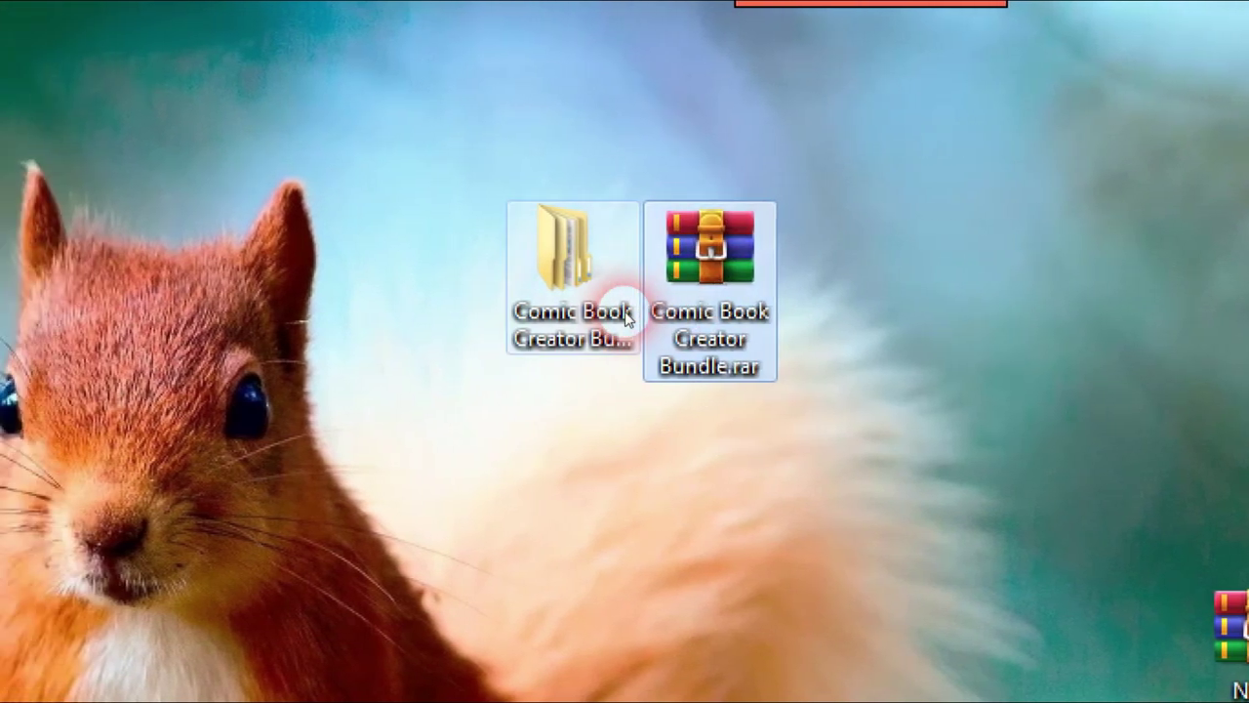
pyautogui.click(628, 318)
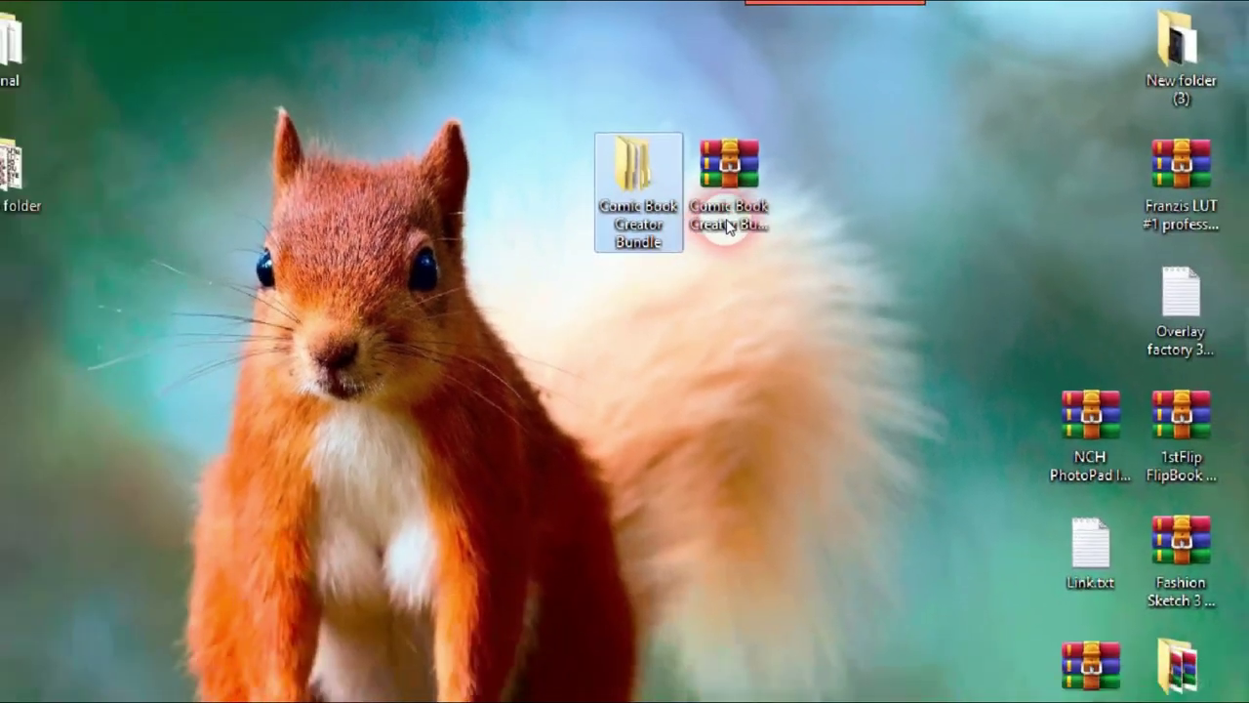
pyautogui.doubleClick(638, 171)
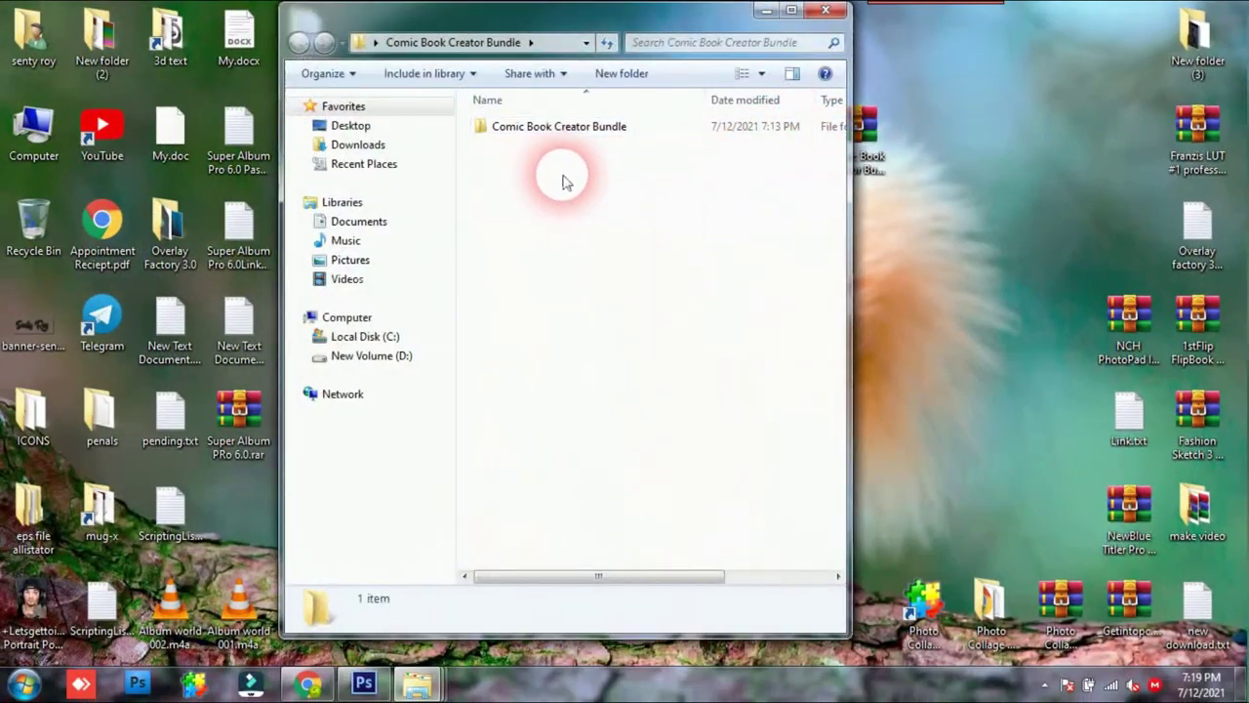
pyautogui.rightClick(566, 181)
pyautogui.click(800, 184)
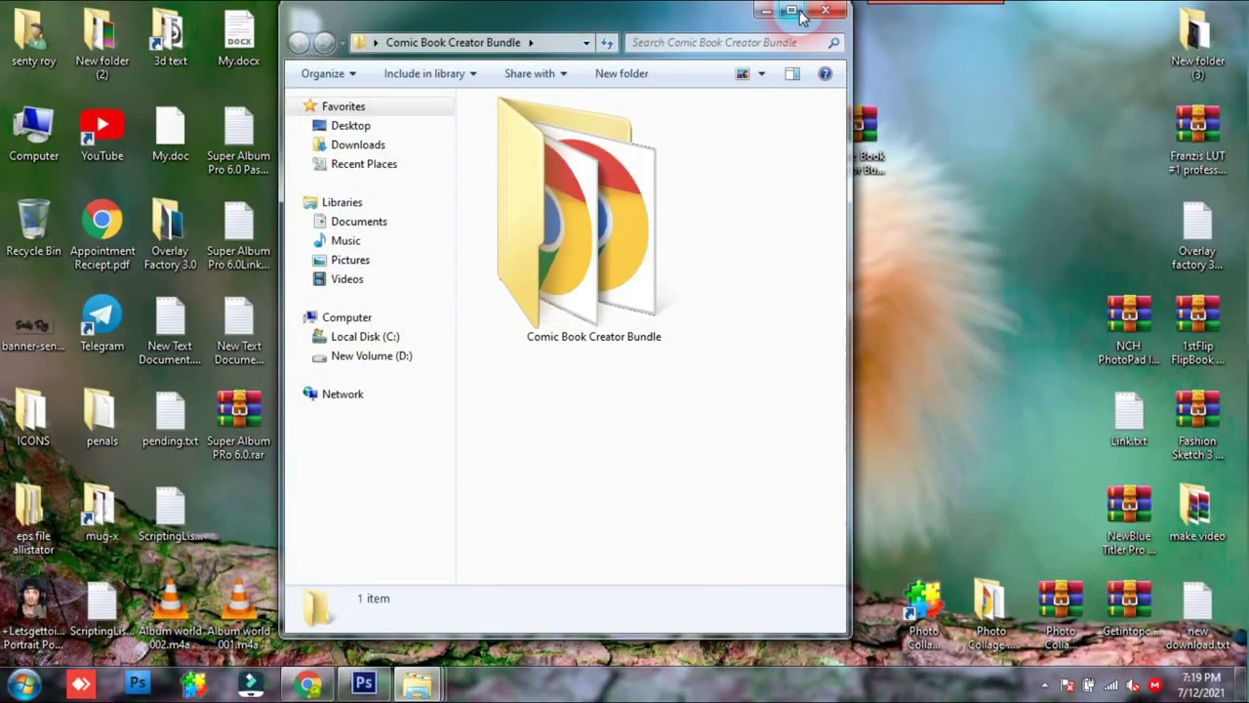
pyautogui.click(798, 14)
# Open the inner Comic Book Creator Bundle folder in extra large icons and look over its items.
pyautogui.doubleClick(354, 212)
pyautogui.rightClick(476, 276)
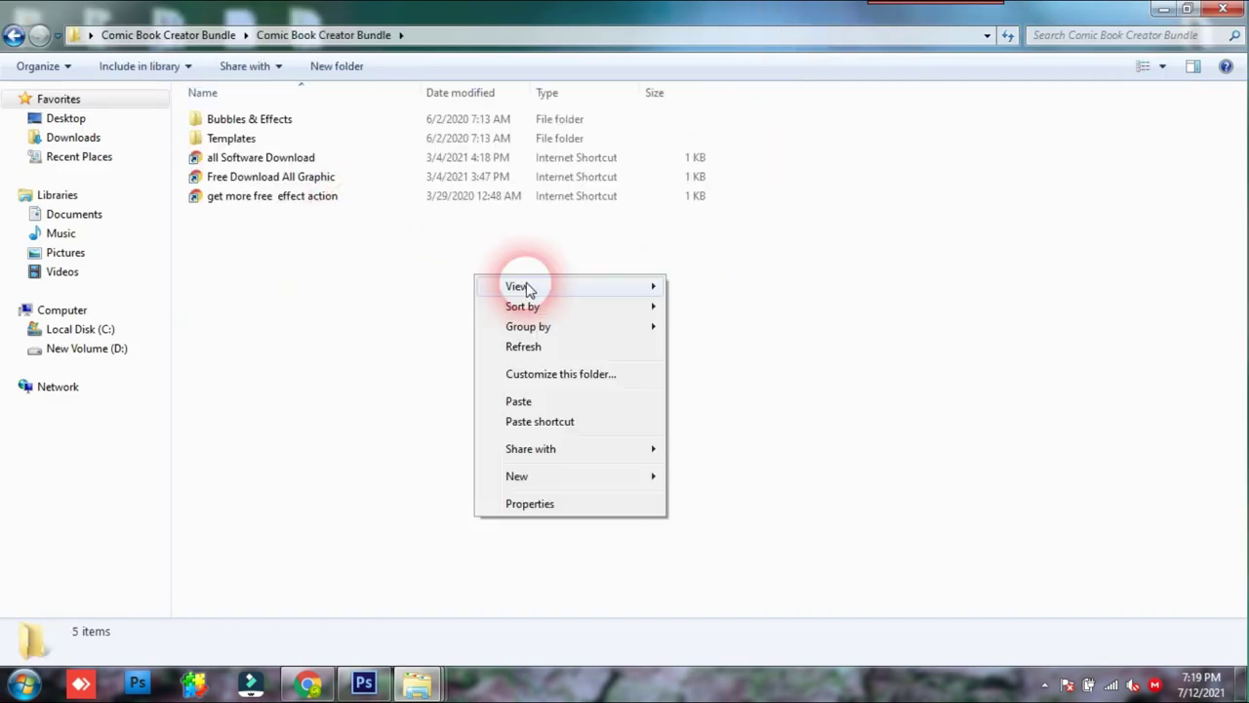
pyautogui.moveTo(522, 286)
pyautogui.click(746, 283)
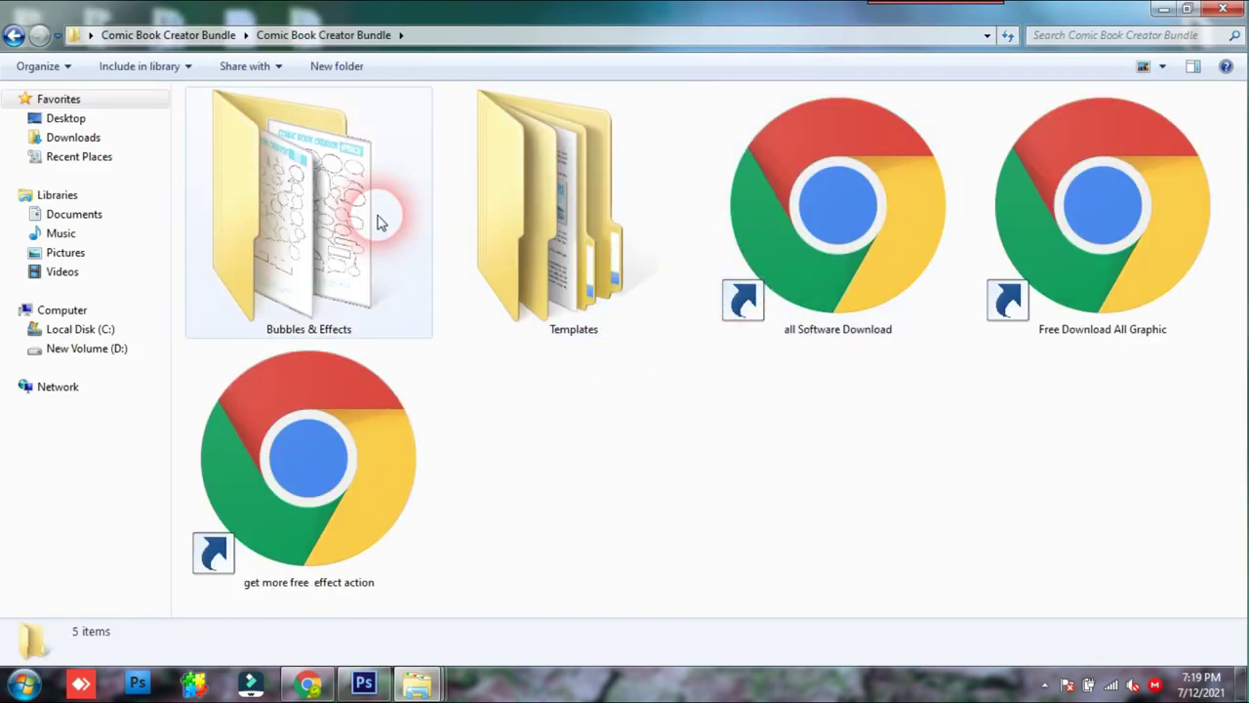
pyautogui.click(502, 228)
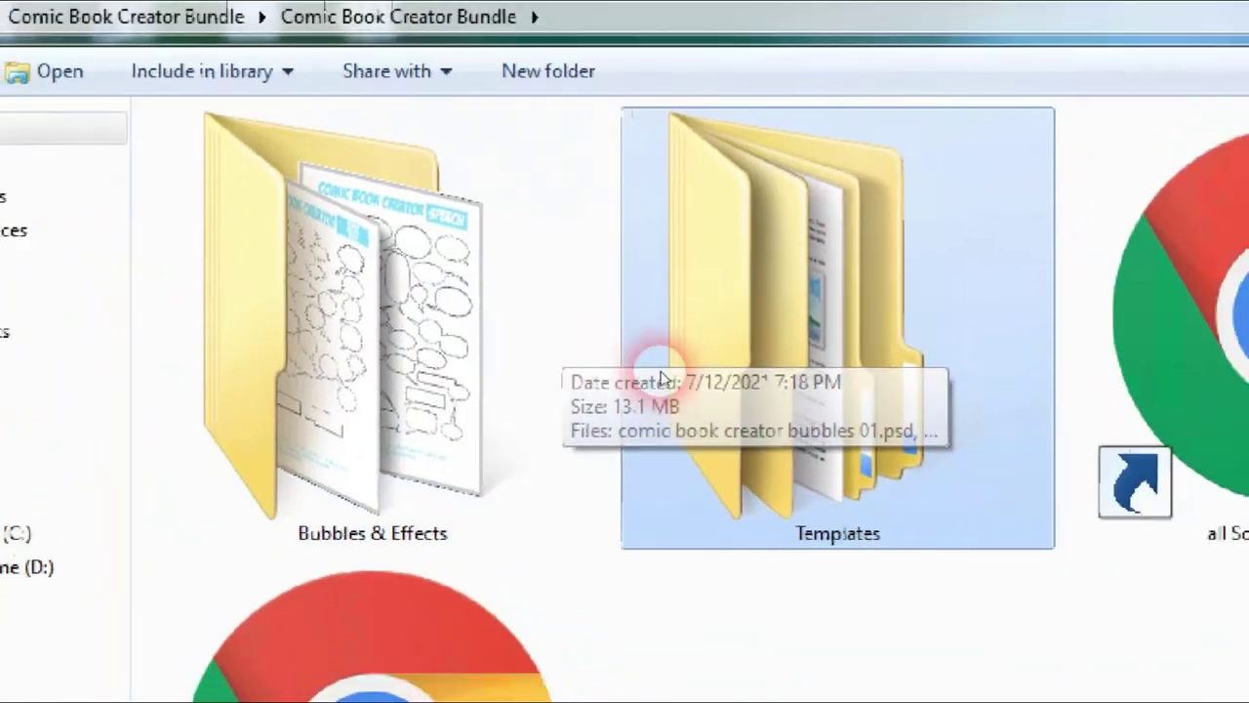
pyautogui.click(836, 208)
pyautogui.keyDown('ctrl'); pyautogui.click(1059, 239); pyautogui.keyUp('ctrl')
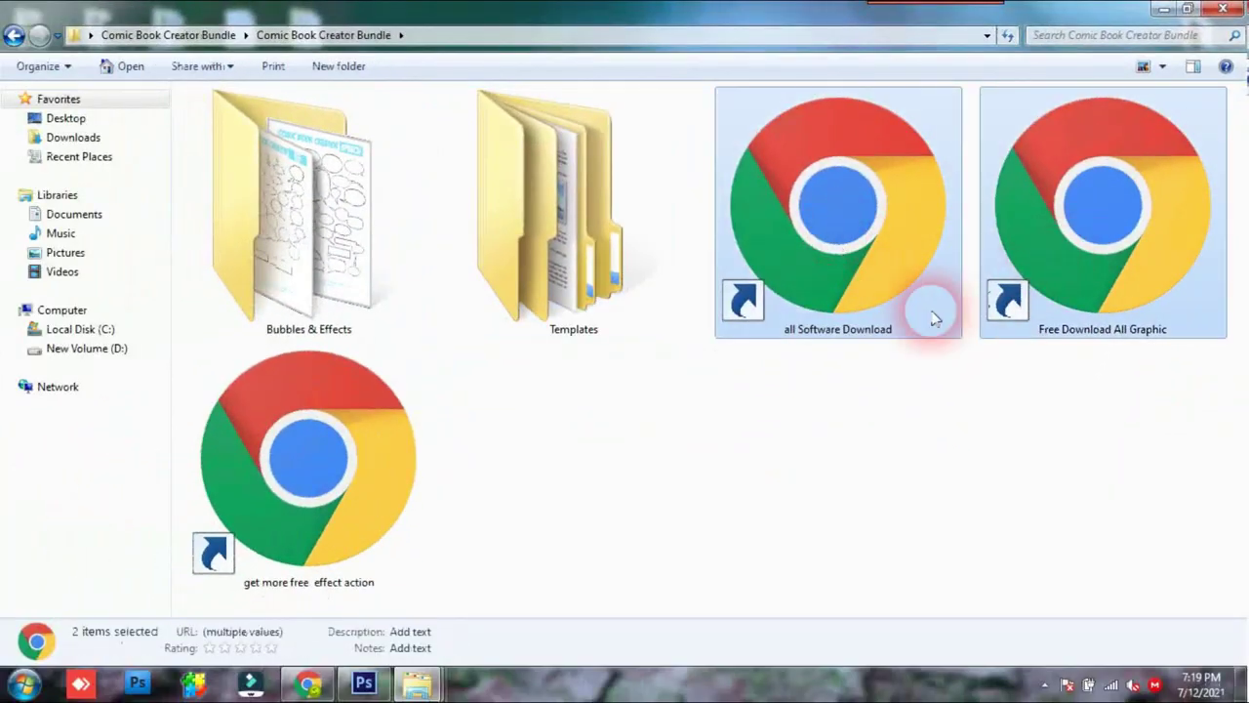
pyautogui.keyDown('ctrl'); pyautogui.click(383, 464); pyautogui.keyUp('ctrl')
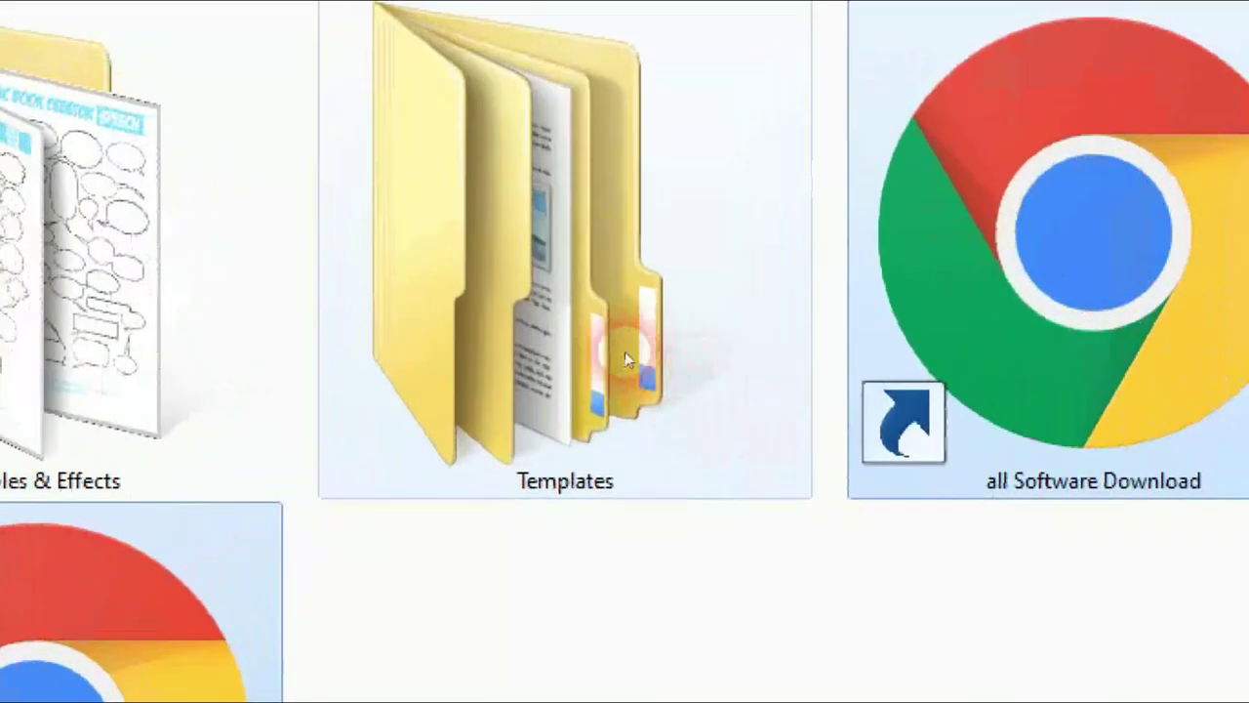
# Open the Bubbles & Effects folder.
pyautogui.click(584, 233)
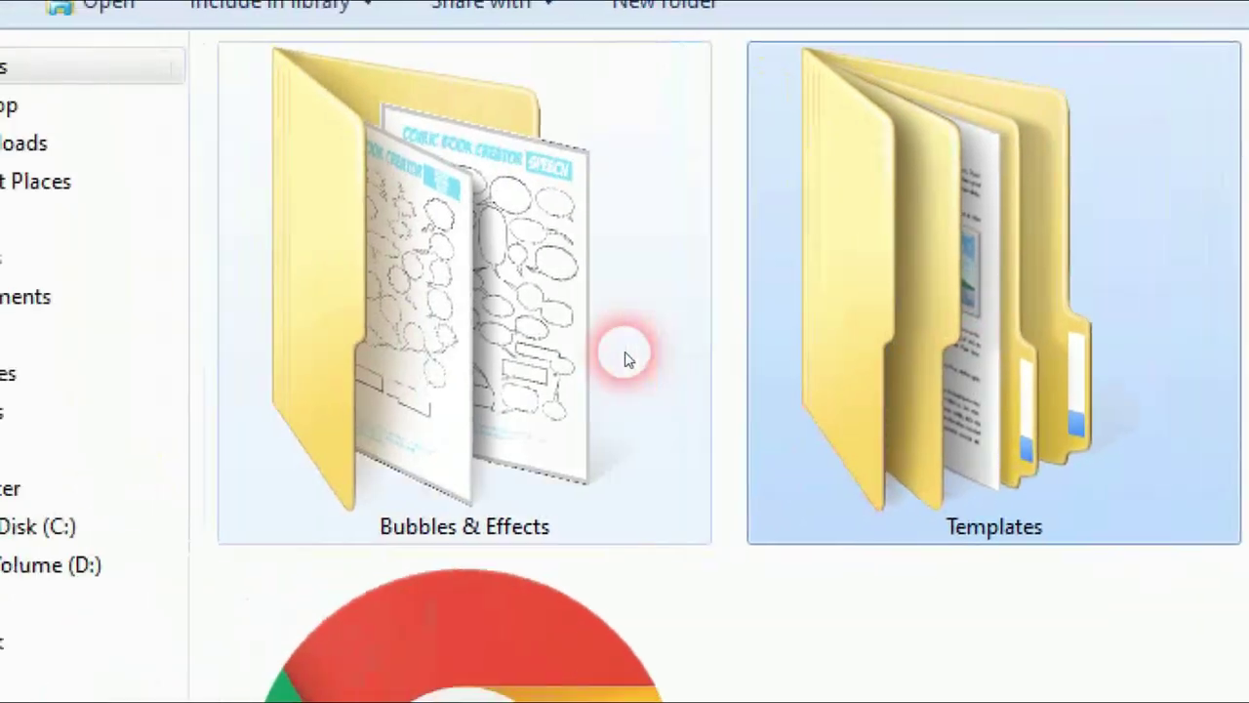
pyautogui.click(626, 360)
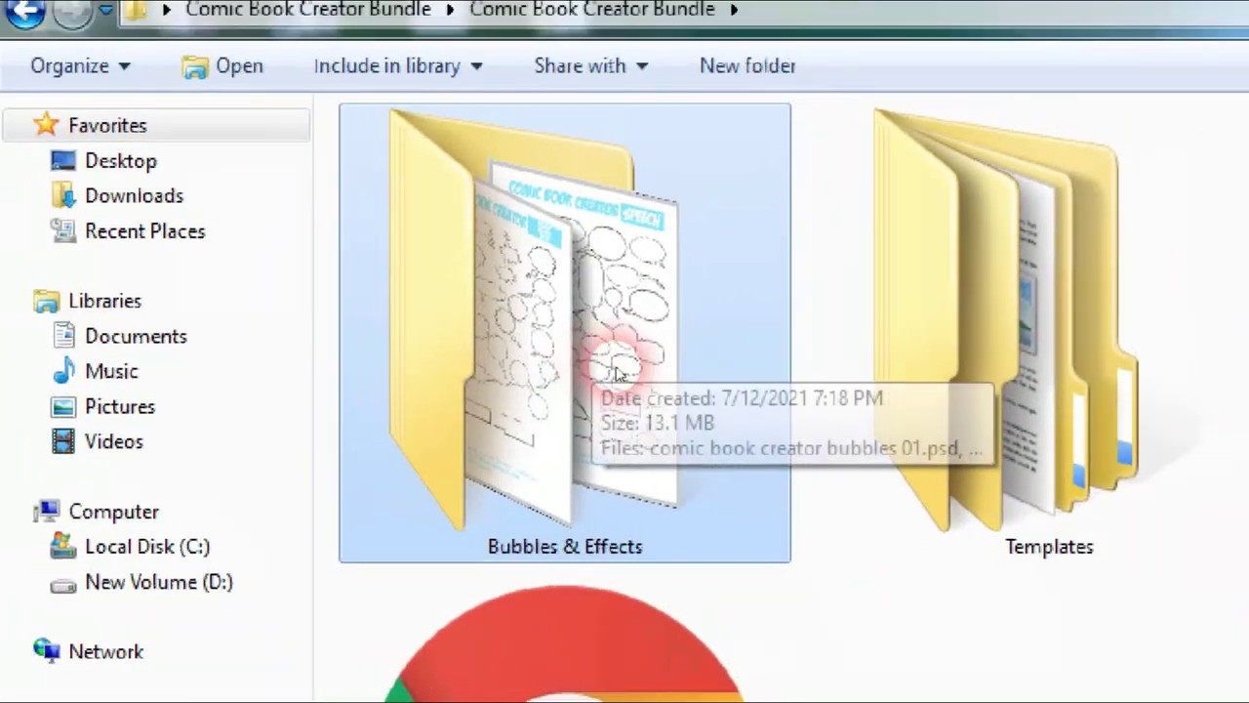
pyautogui.doubleClick(615, 371)
pyautogui.rightClick(488, 283)
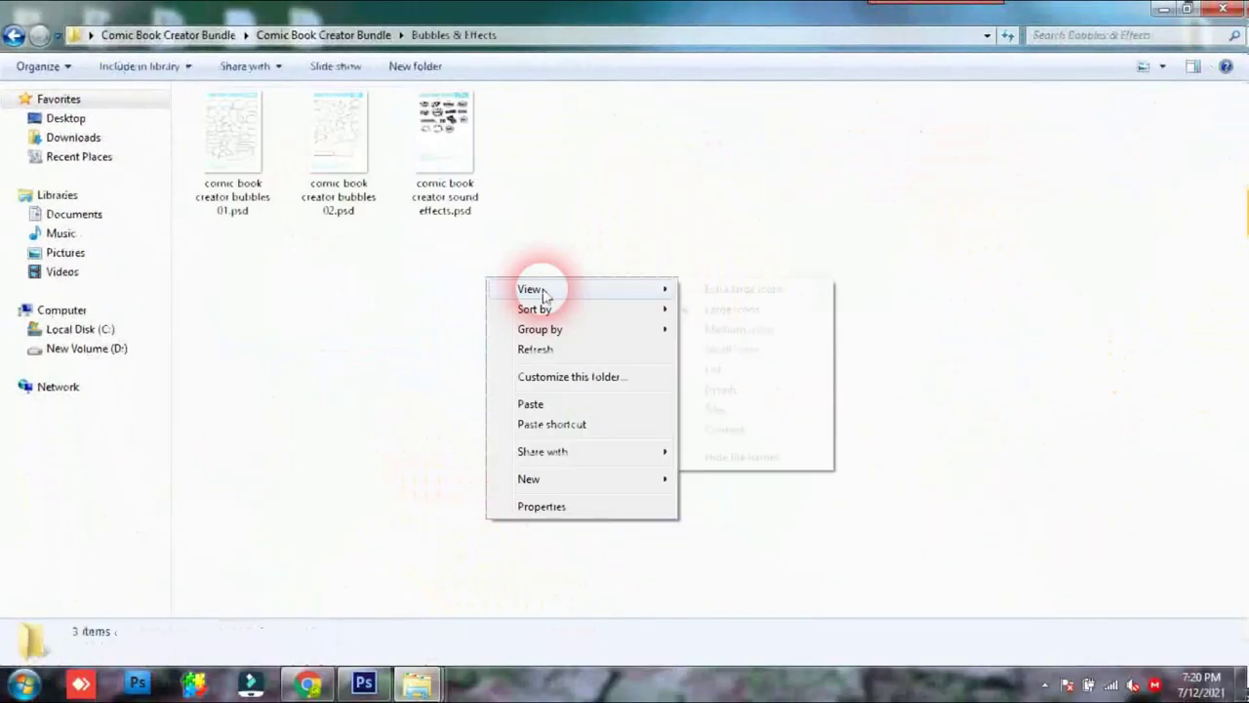
# View the Bubbles & Effects PSDs as extra large icons, then return to the bundle folder.
pyautogui.moveTo(532, 289)
pyautogui.click(727, 289)
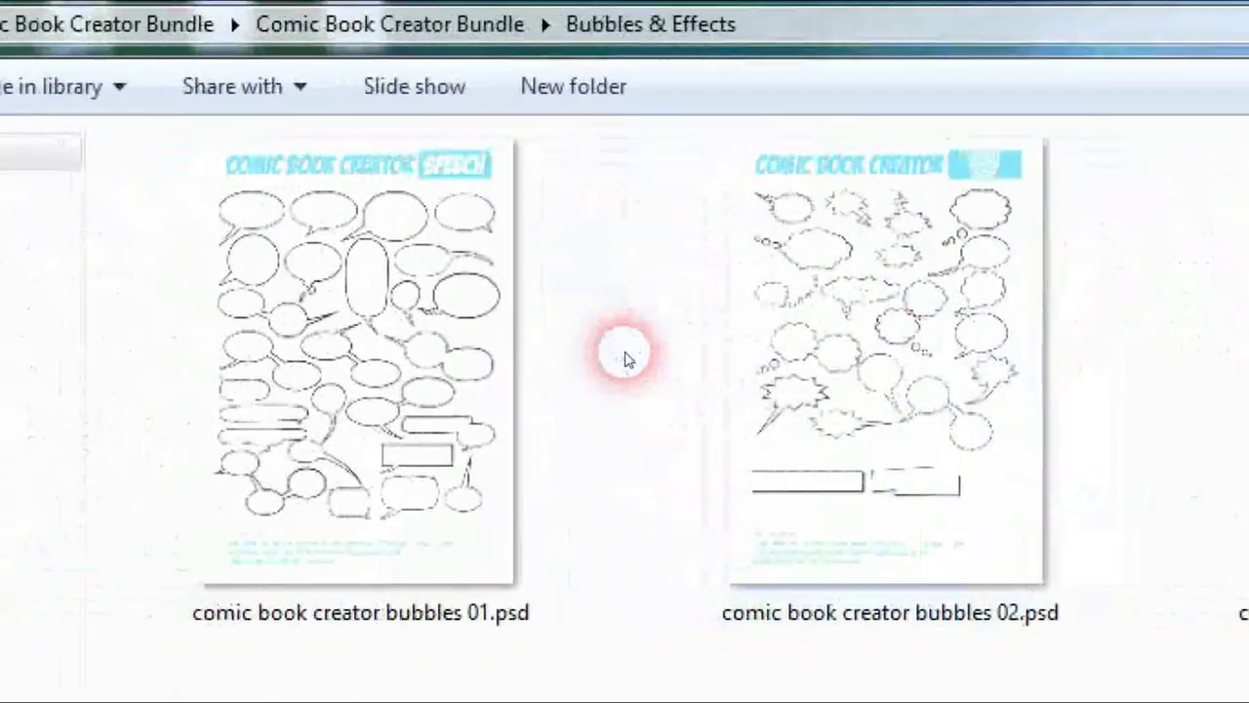
pyautogui.moveTo(233, 147)
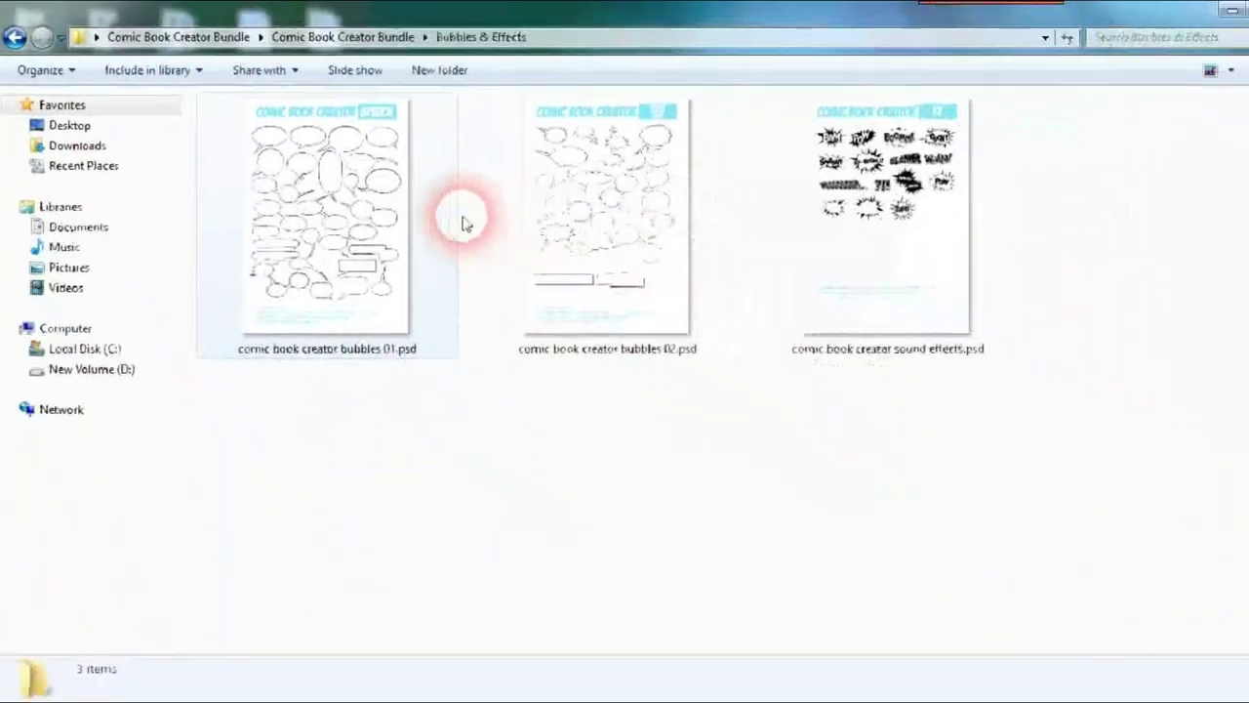
pyautogui.press('BackSpace')
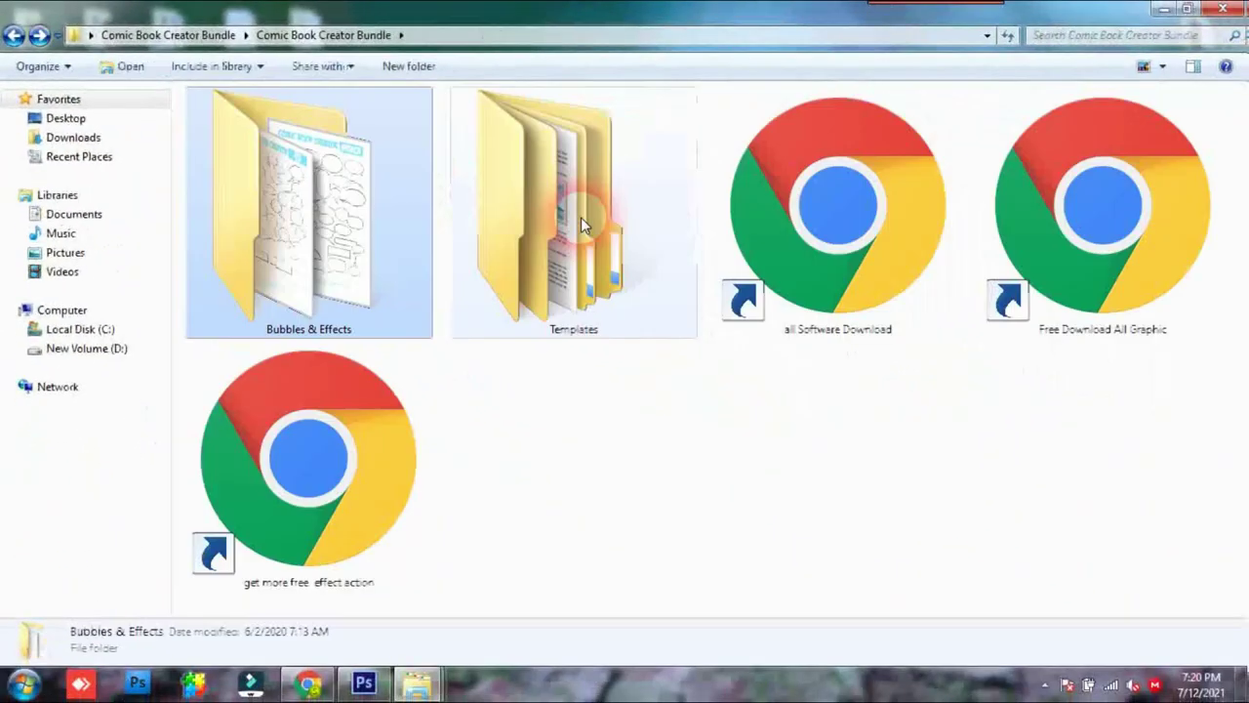
# Open Templates, then Color Templates, and select the first color comic layout file.
pyautogui.doubleClick(581, 223)
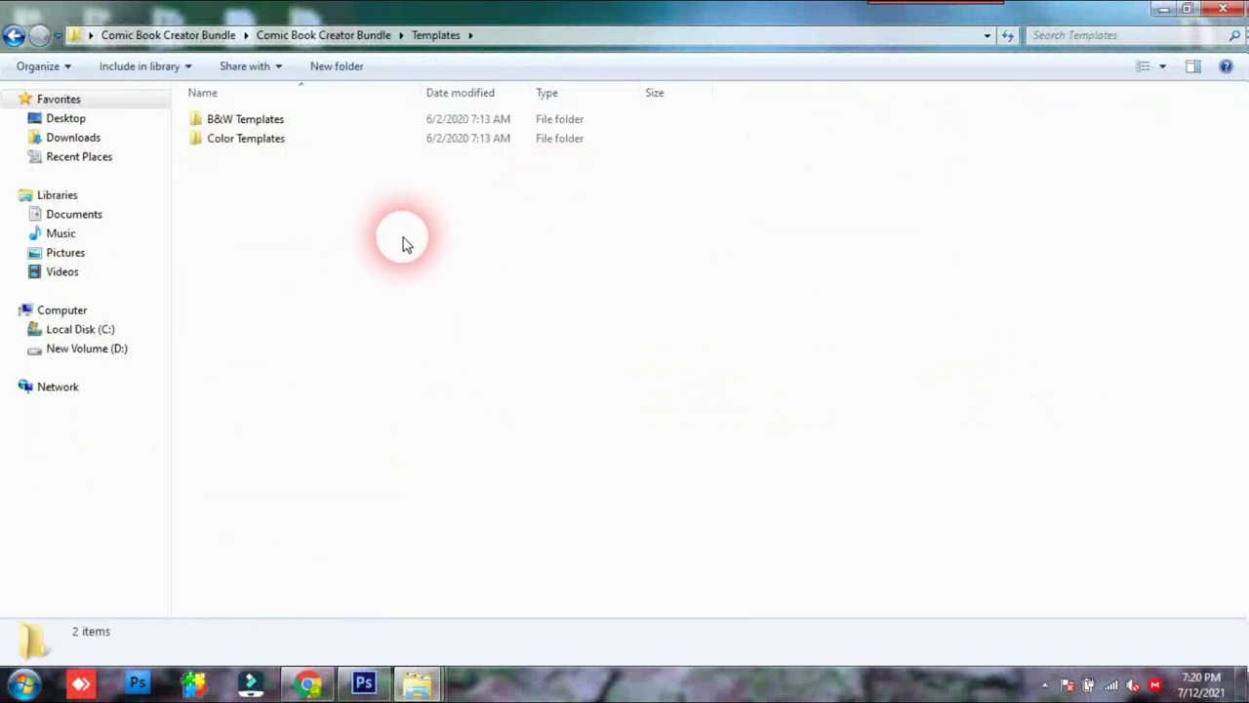
pyautogui.scroll(5, 403, 244)
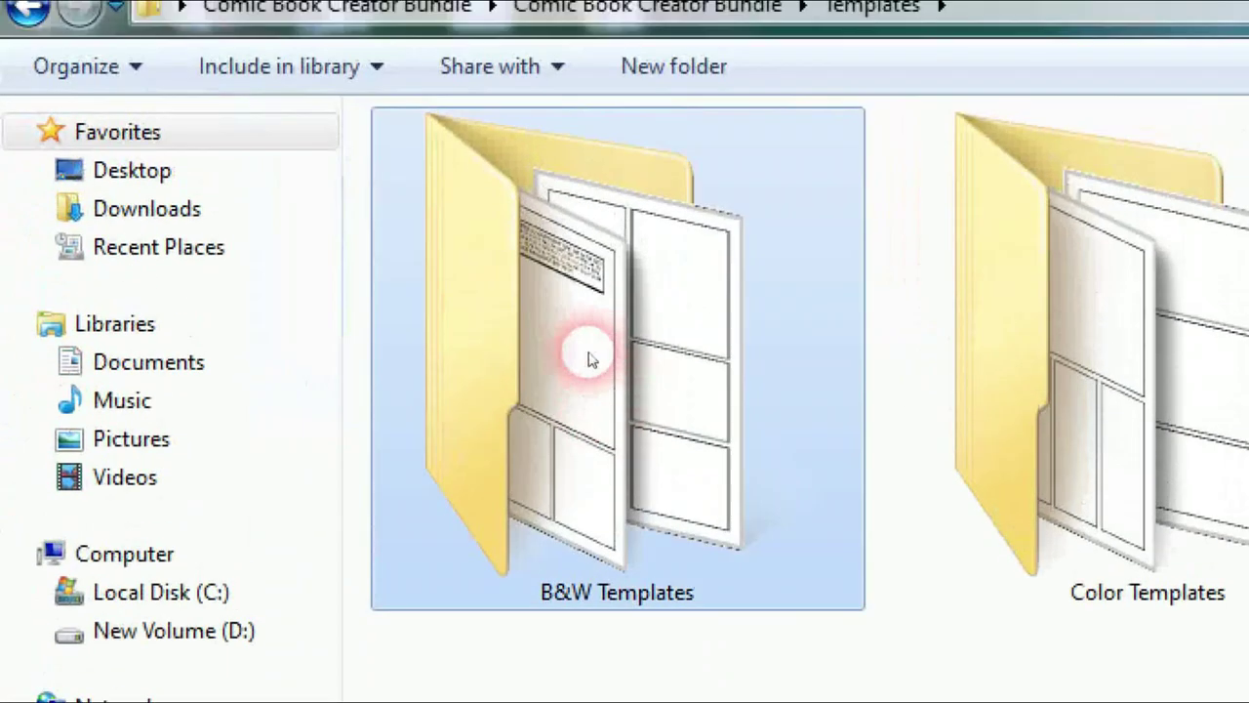
pyautogui.click(588, 360)
pyautogui.click(625, 359)
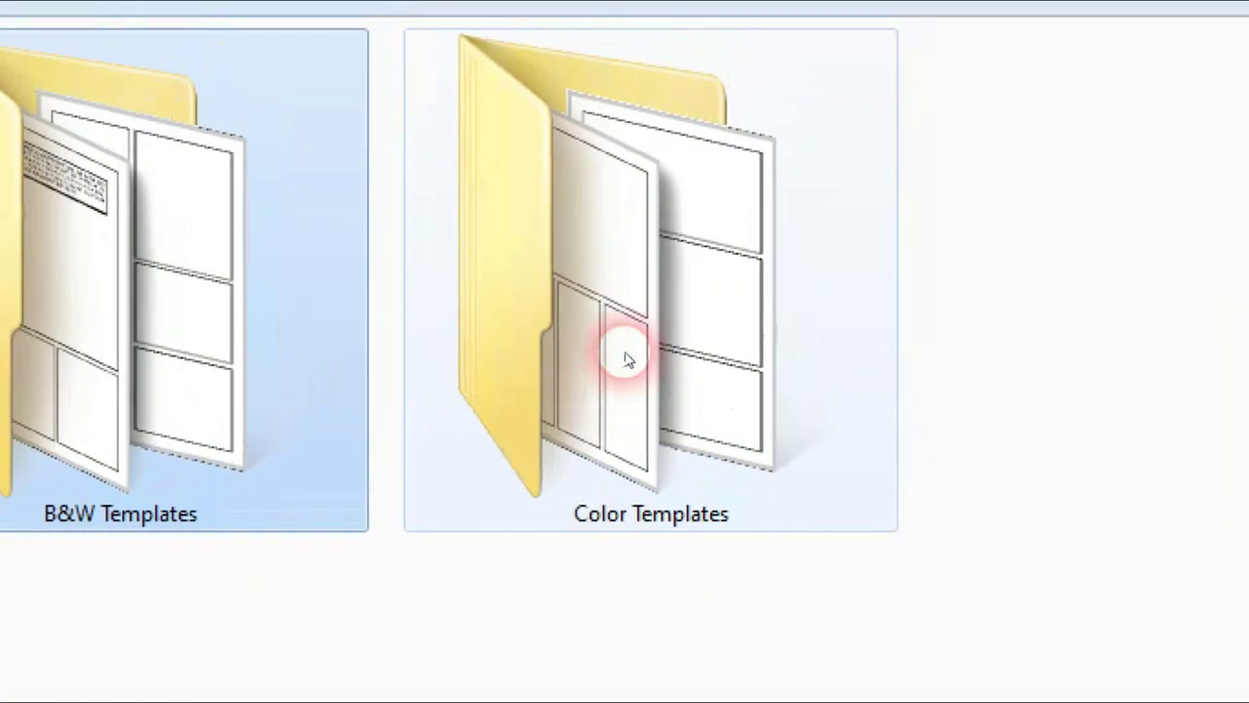
pyautogui.click(673, 384)
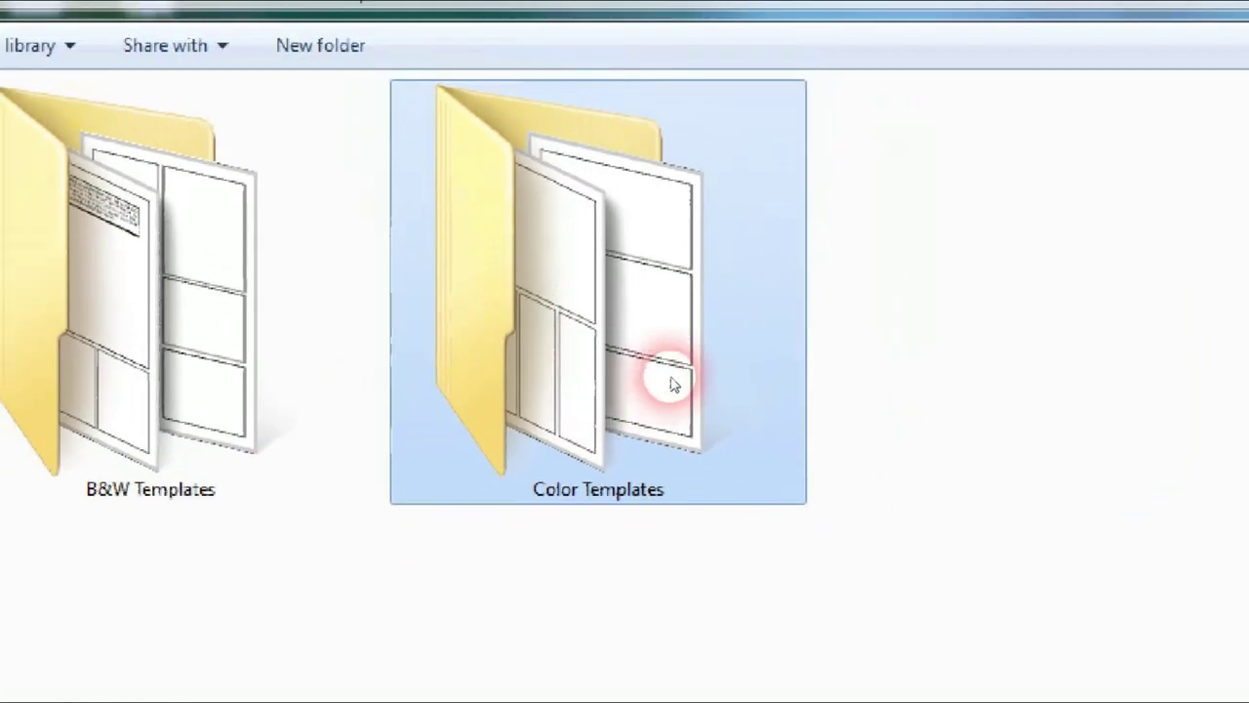
pyautogui.doubleClick(673, 383)
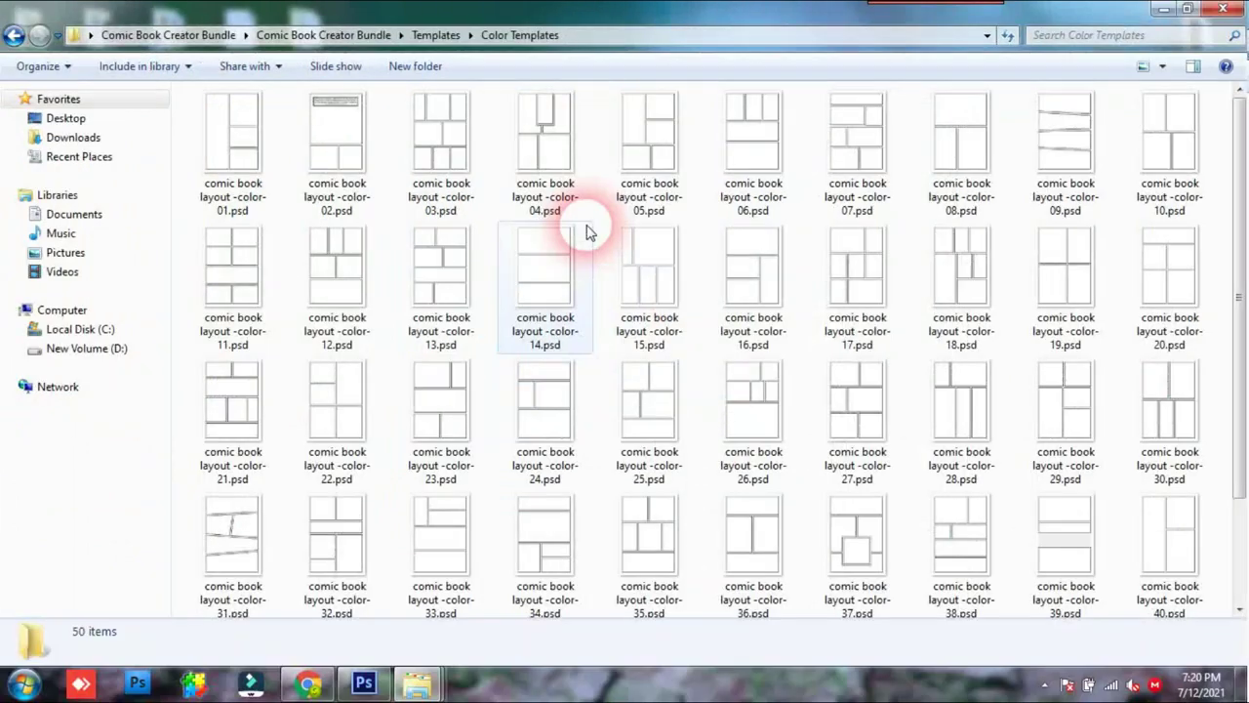
pyautogui.moveTo(1238, 264)
pyautogui.mouseDown()
pyautogui.moveTo(1227, 415)
pyautogui.moveTo(1241, 210)
pyautogui.mouseUp()
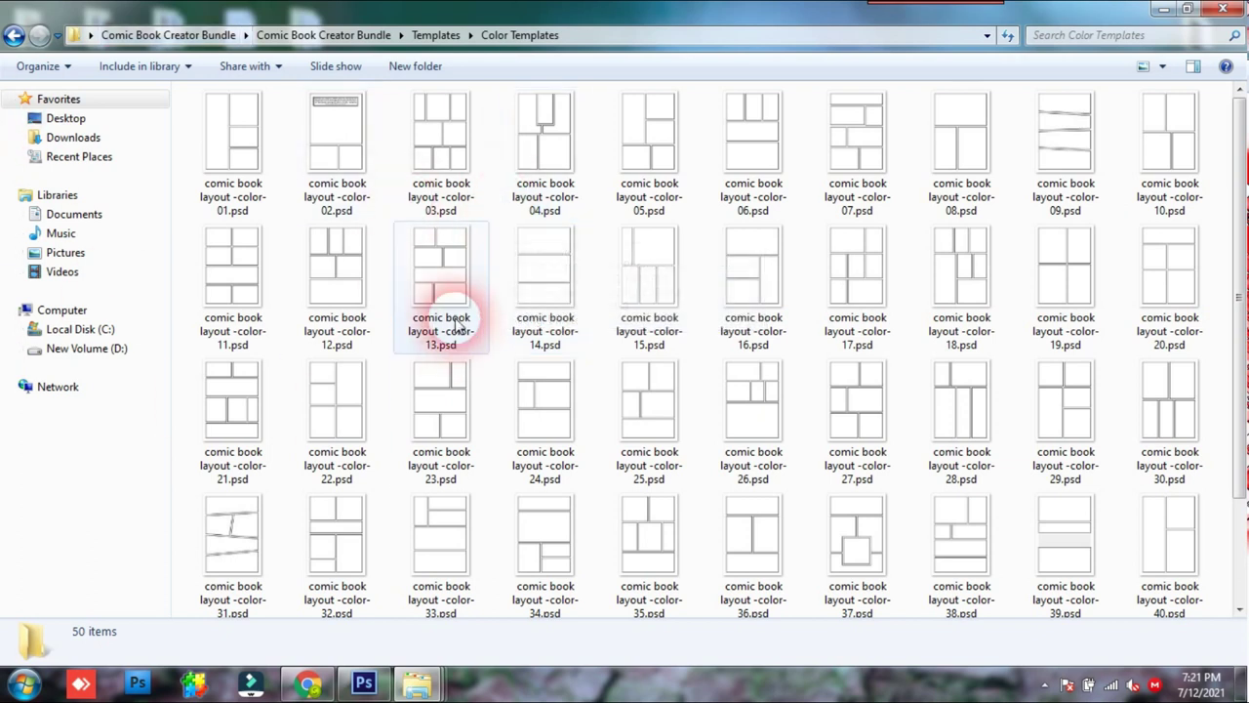
pyautogui.click(231, 135)
# Open comic book layout -color- 01.psd in Photoshop and expand its Frames group.
pyautogui.moveTo(309, 320)
pyautogui.mouseDown()
pyautogui.moveTo(402, 554)
pyautogui.moveTo(430, 448)
pyautogui.mouseUp()
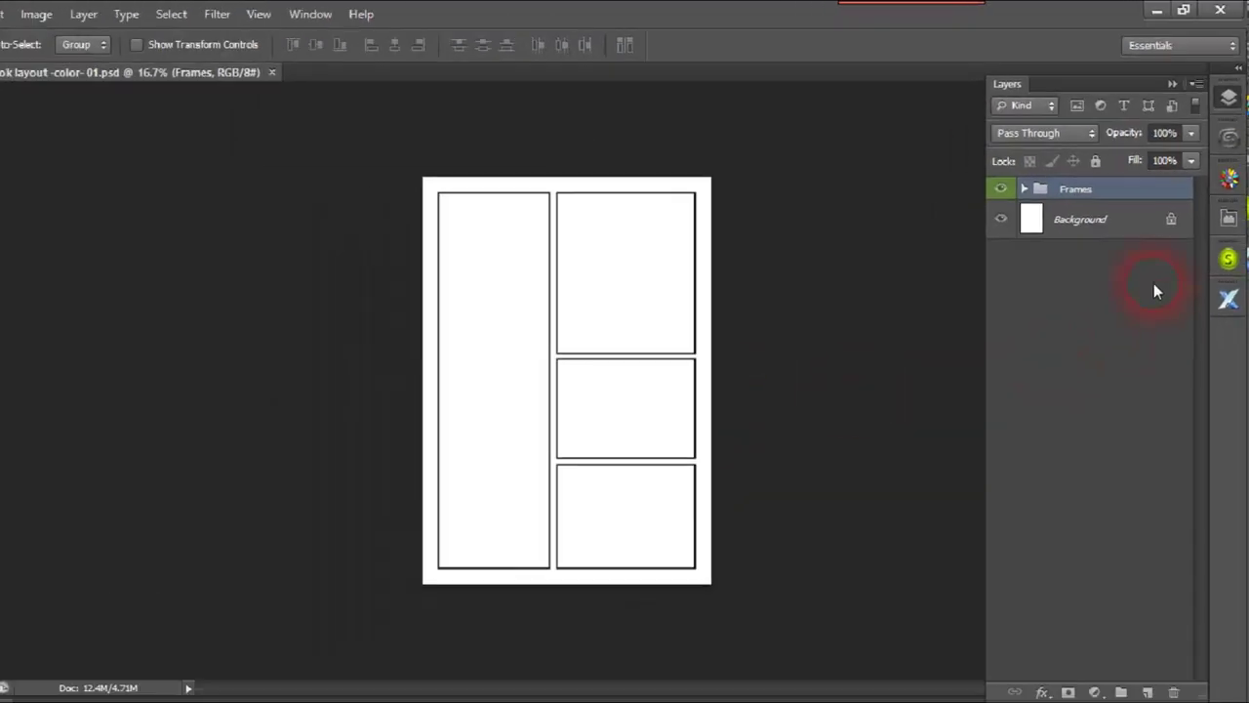
pyautogui.click(1091, 207)
pyautogui.click(1019, 203)
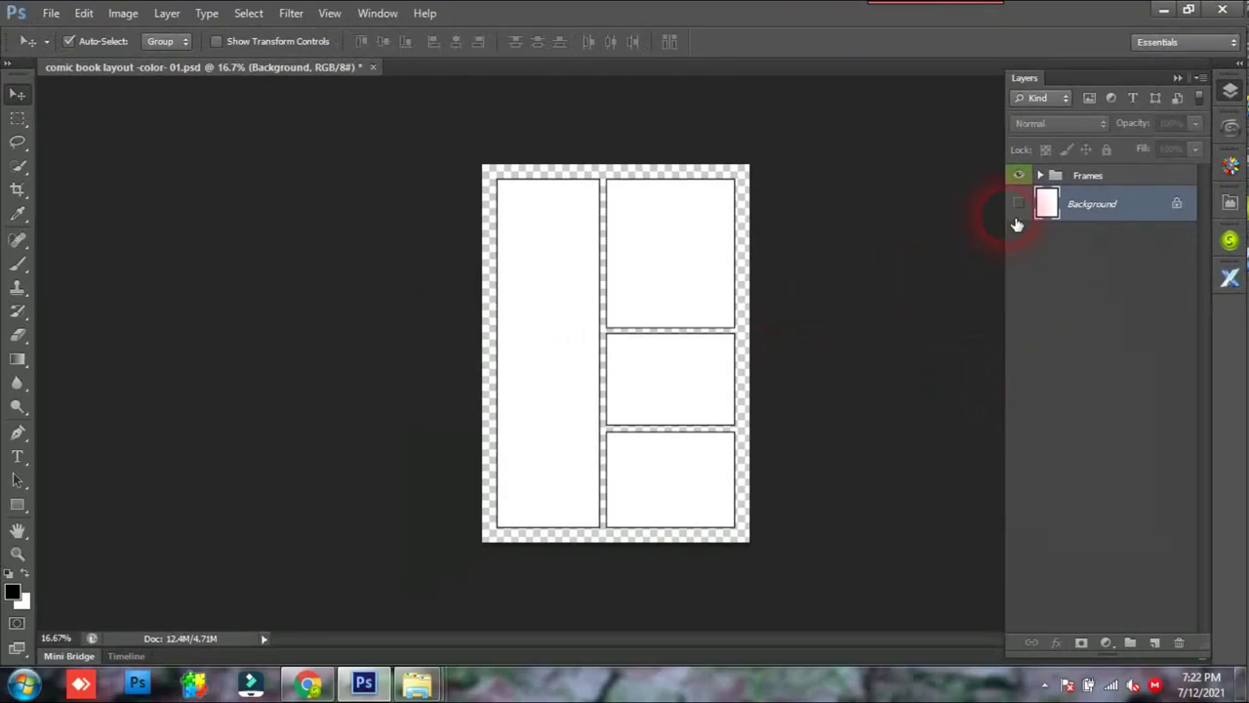
pyautogui.click(1019, 203)
pyautogui.click(1019, 203)
pyautogui.click(1023, 207)
pyautogui.click(1064, 178)
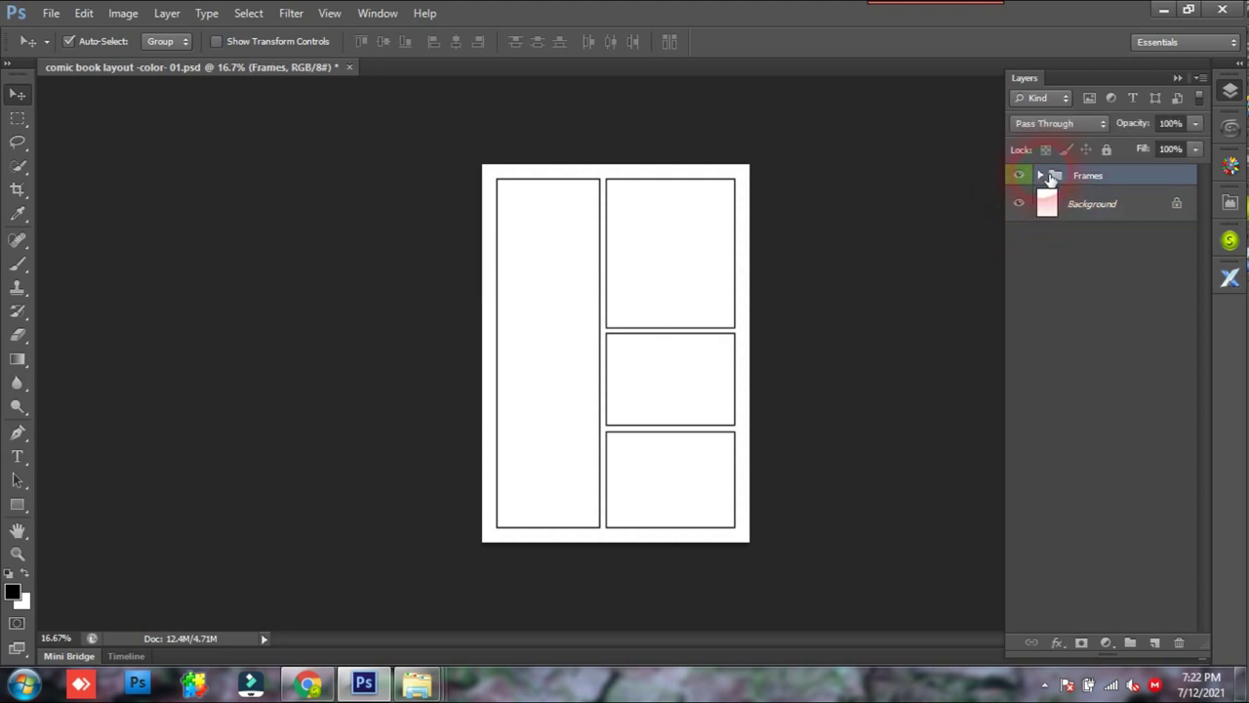
pyautogui.click(1040, 175)
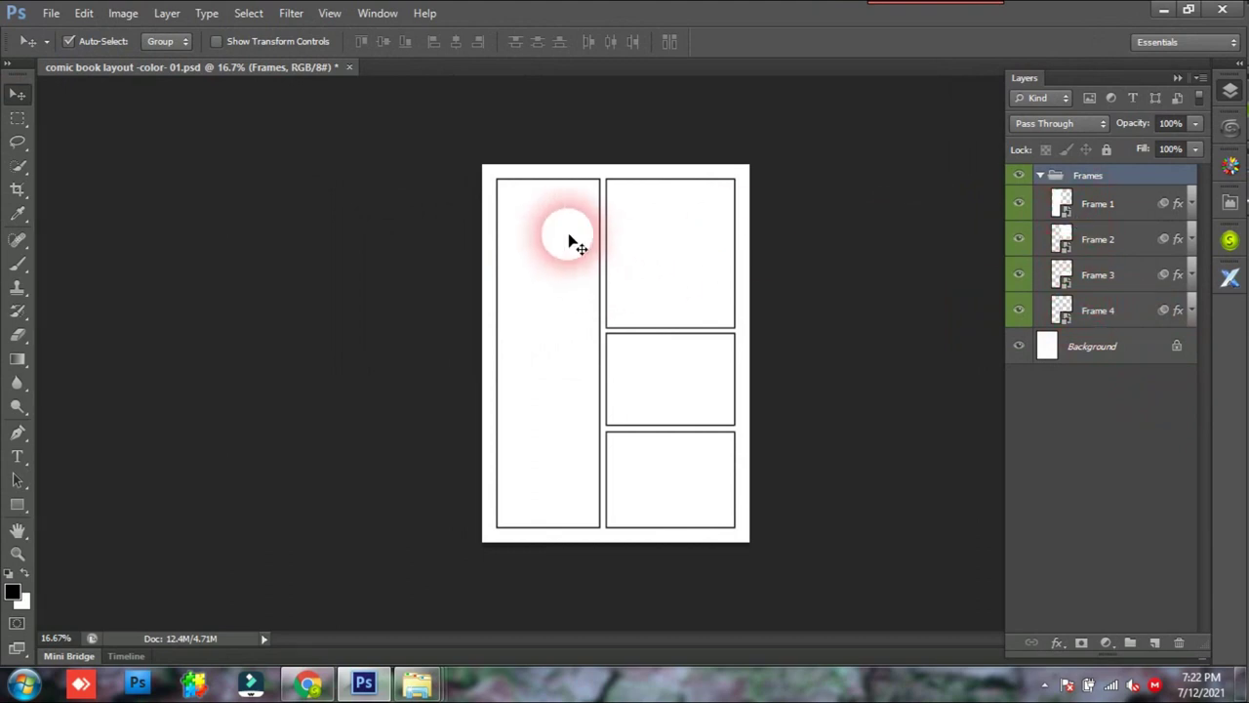
# Open Frame 1's smart object and place the woman-on-stairs photo from drive D.
pyautogui.doubleClick(1064, 207)
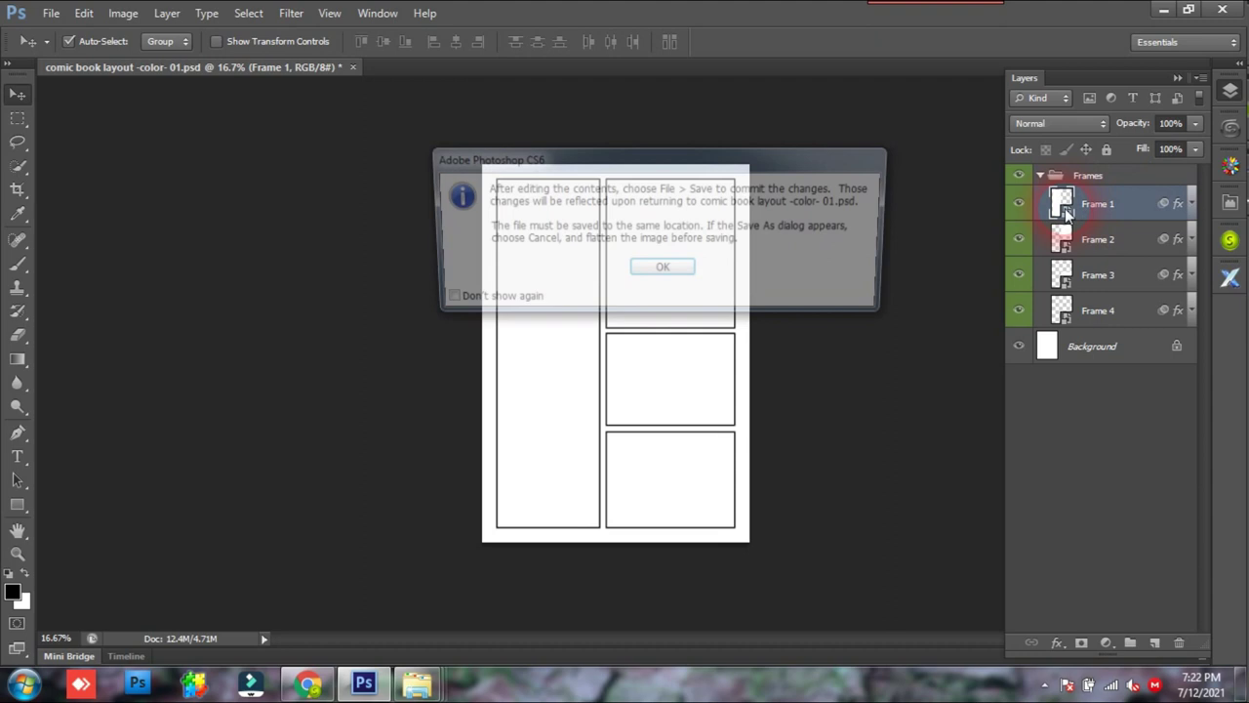
pyautogui.click(670, 271)
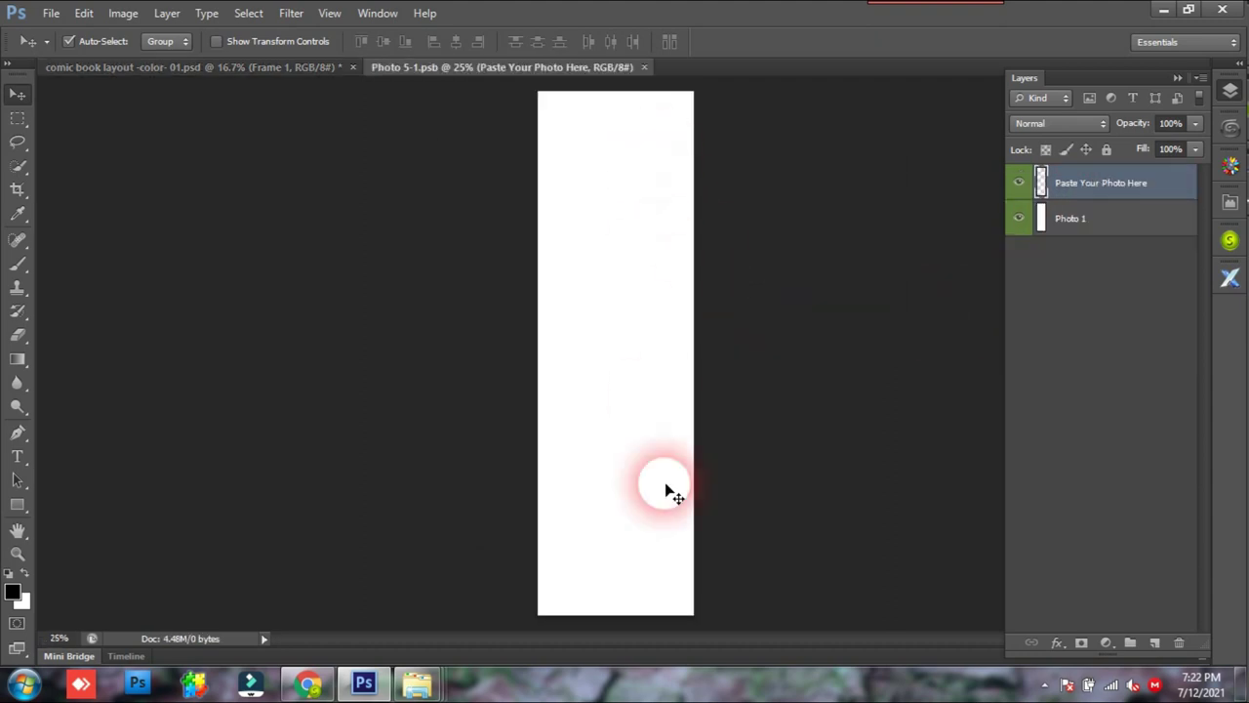
pyautogui.click(51, 13)
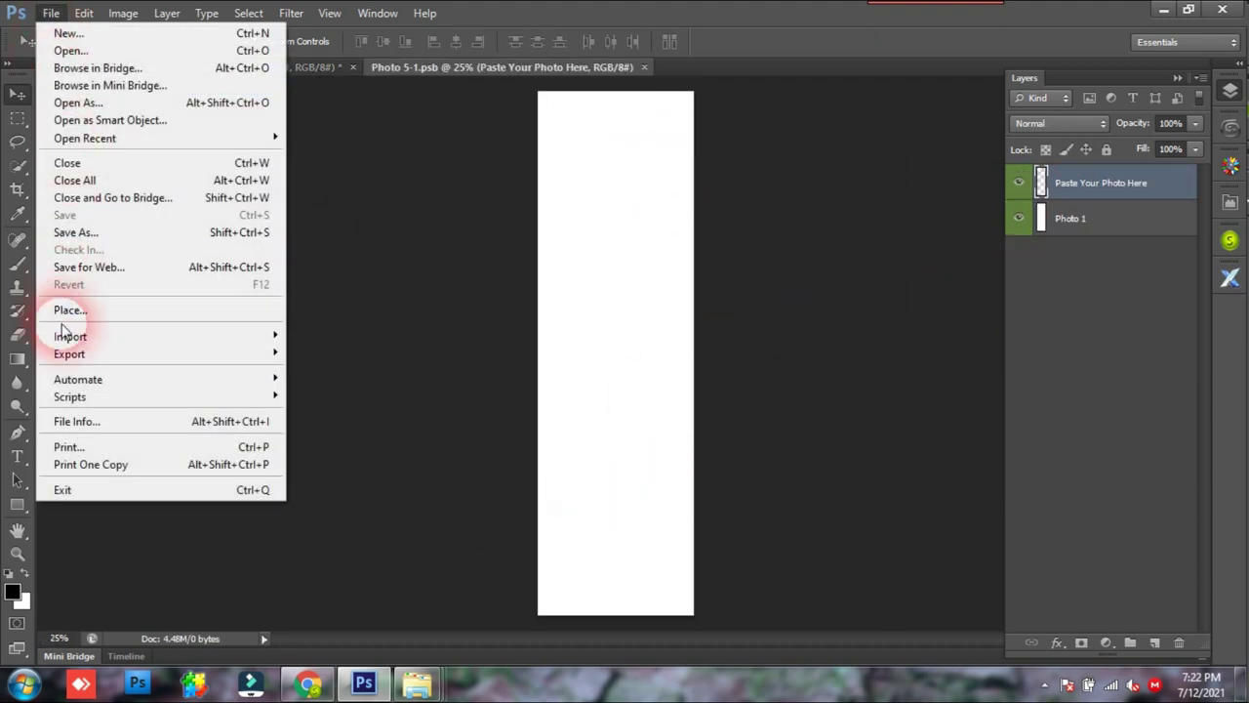
pyautogui.click(70, 312)
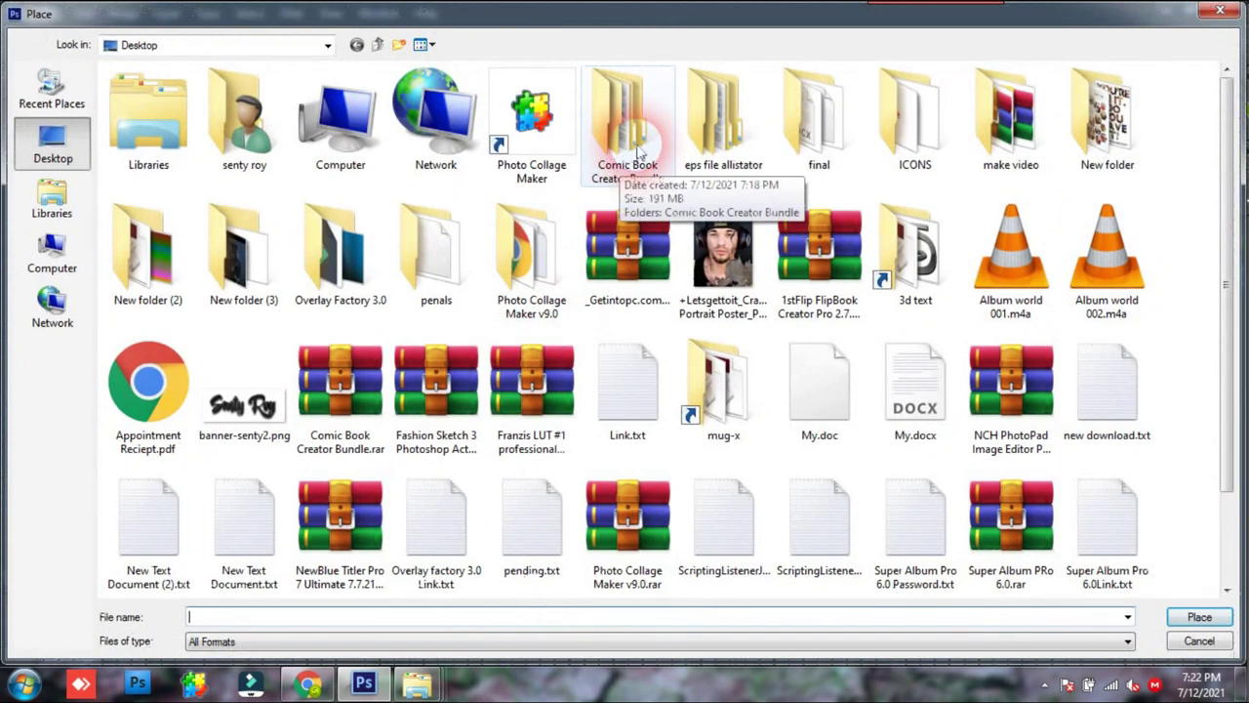
pyautogui.doubleClick(336, 146)
pyautogui.click(388, 127)
pyautogui.doubleClick(388, 127)
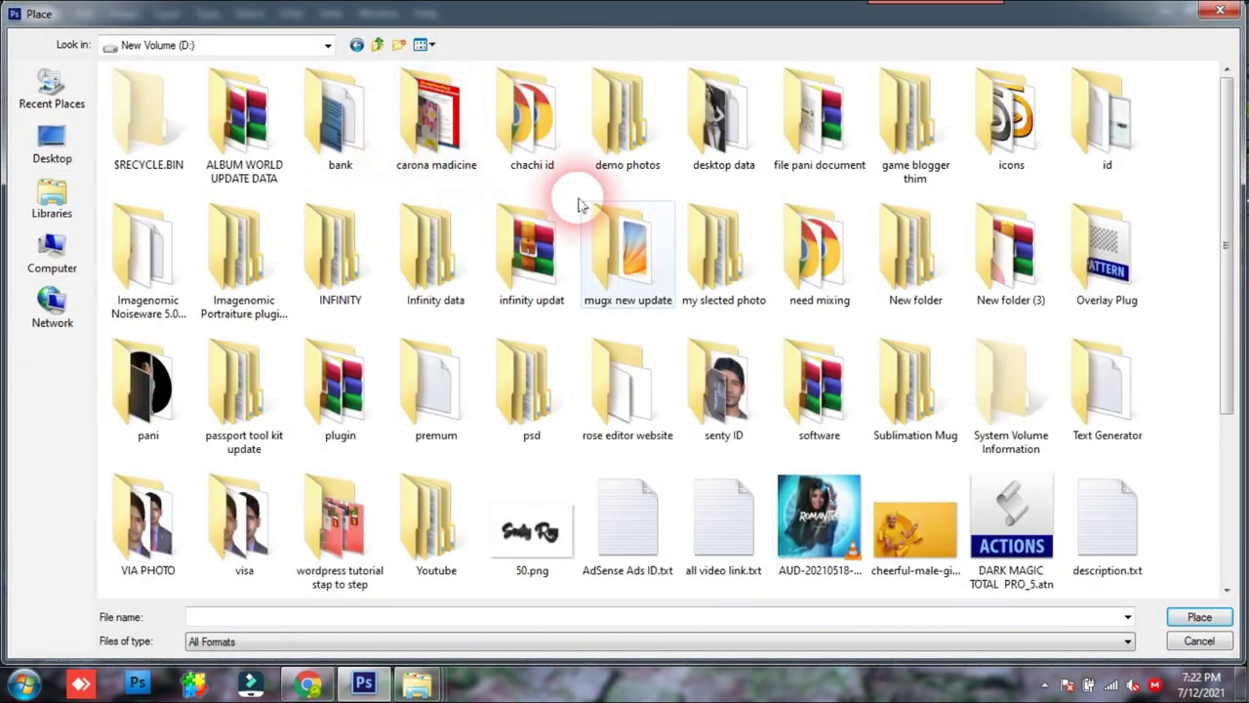
pyautogui.doubleClick(658, 120)
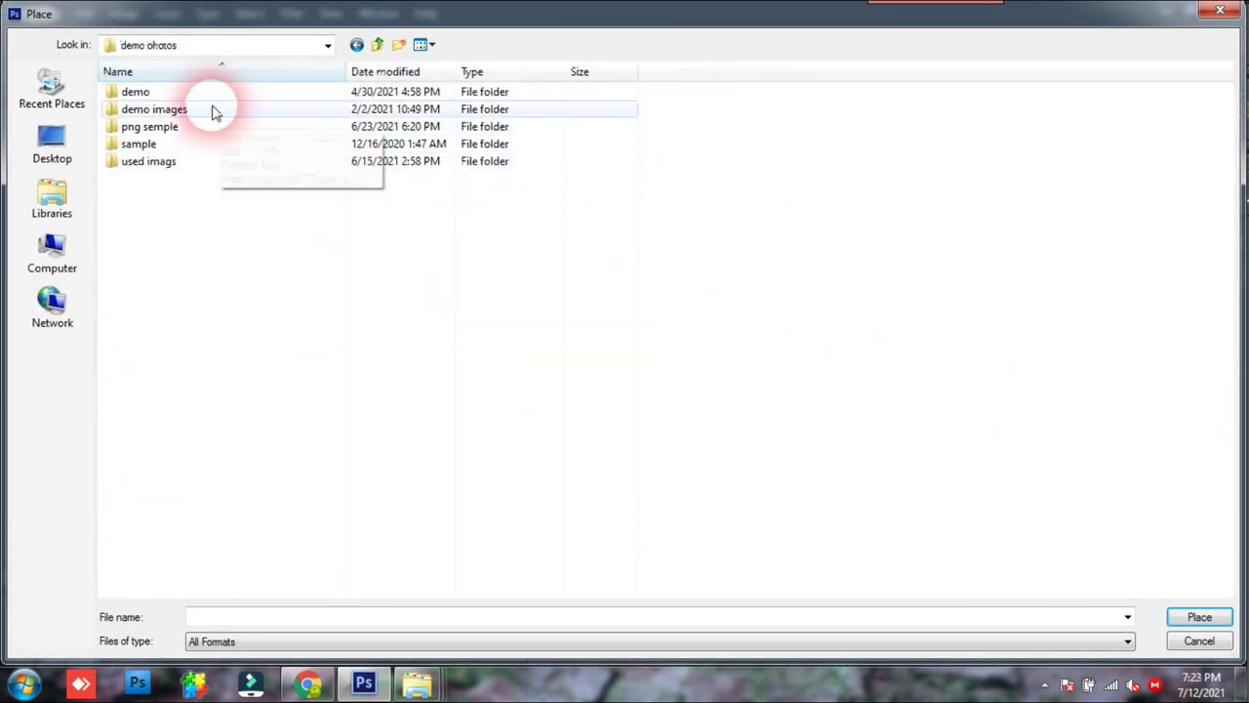
pyautogui.doubleClick(195, 91)
pyautogui.doubleClick(656, 429)
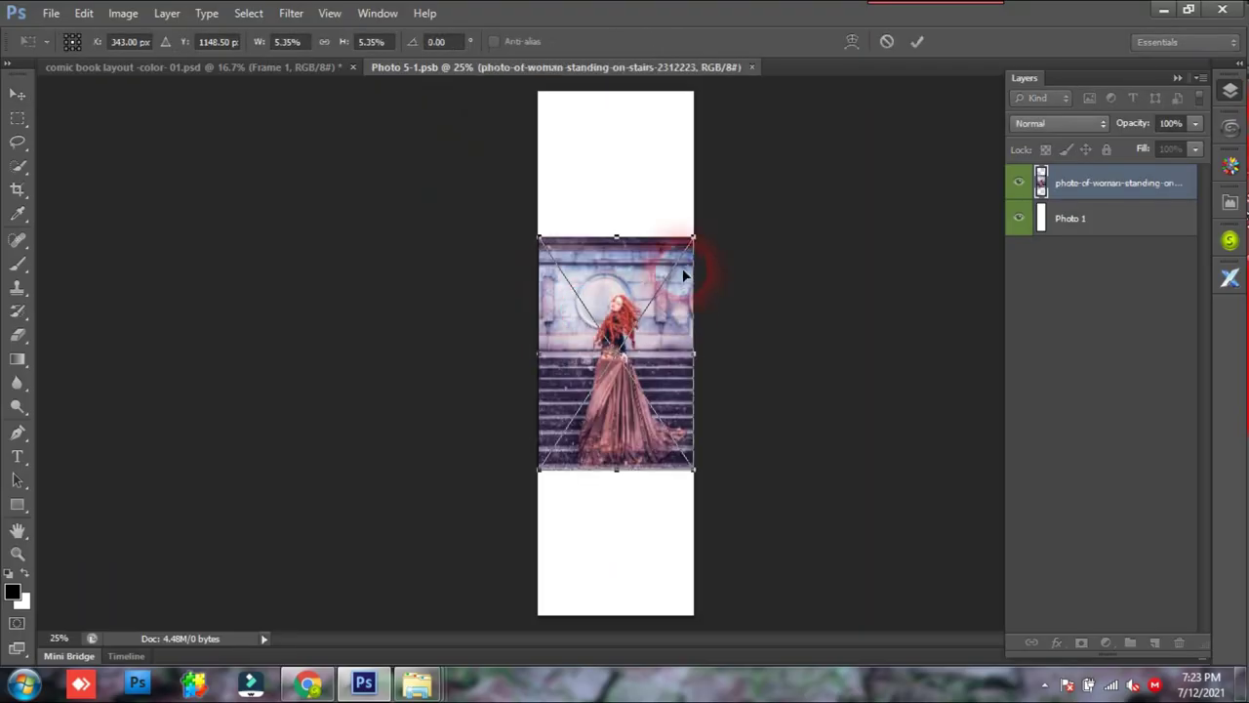
# Scale and shift the photo to fill the frame, commit, save and close the contents.
pyautogui.moveTo(692, 238); pyautogui.dragTo(852, 91)
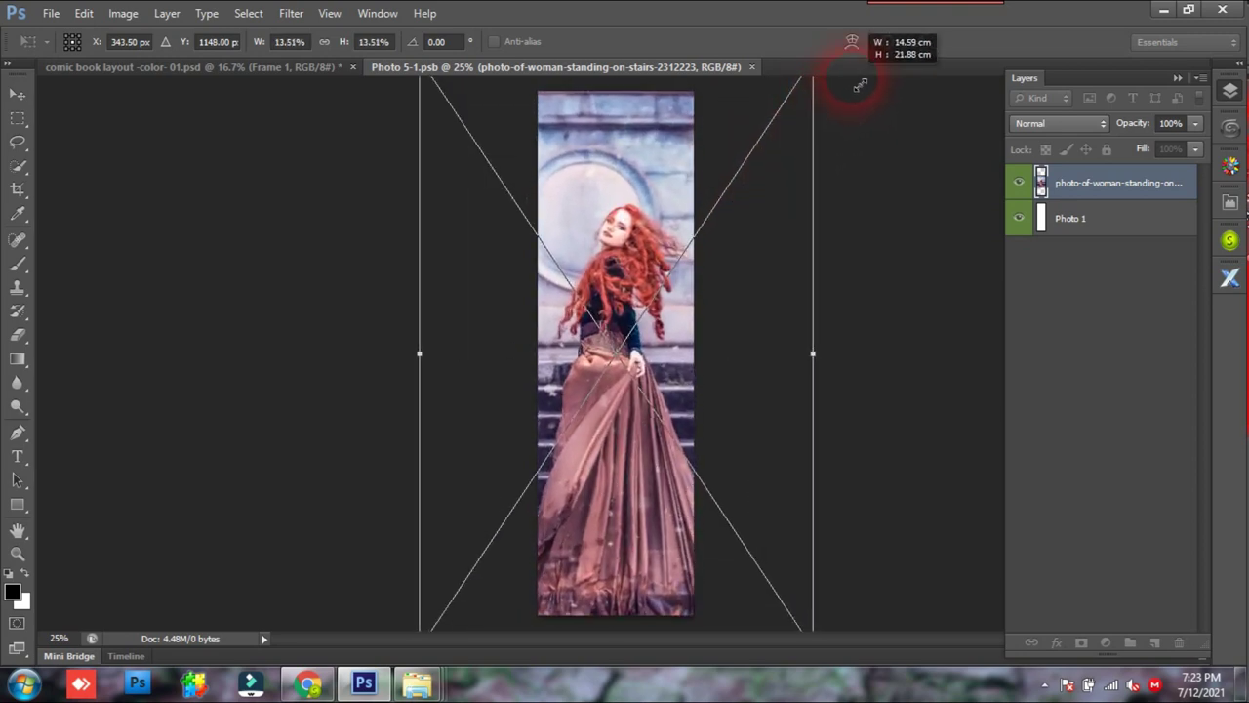
pyautogui.moveTo(675, 347); pyautogui.dragTo(680, 305)
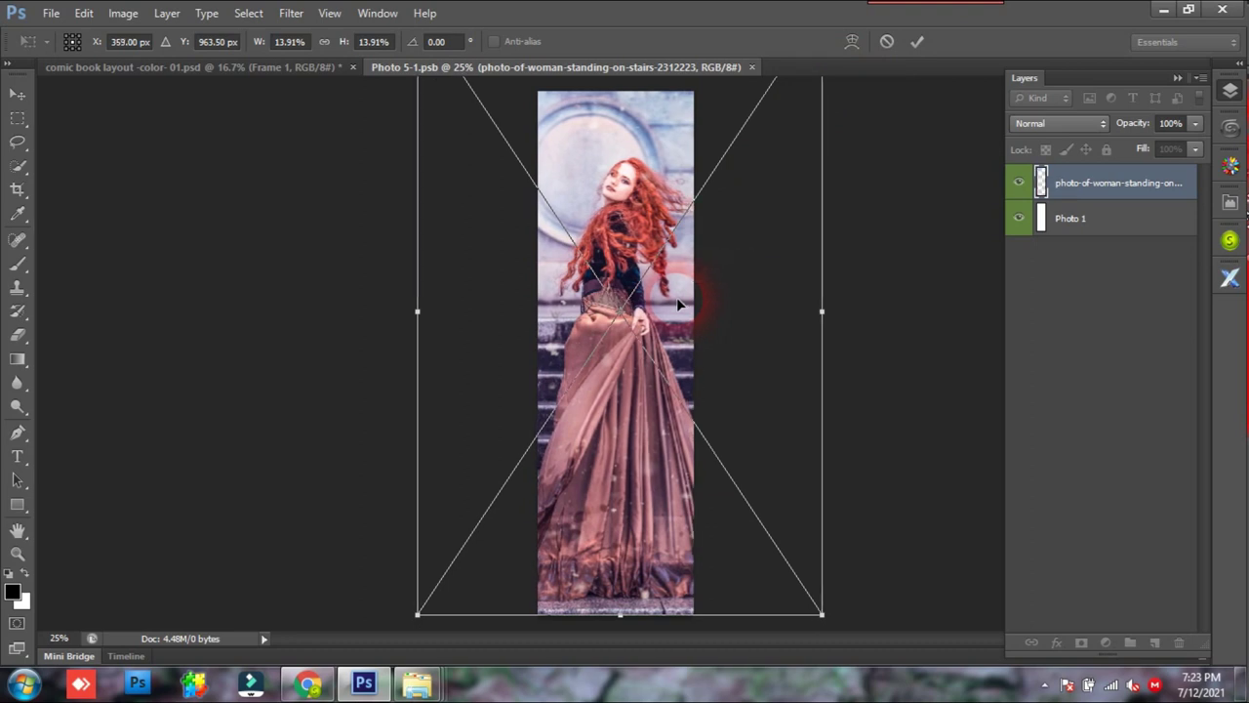
pyautogui.press('Return')
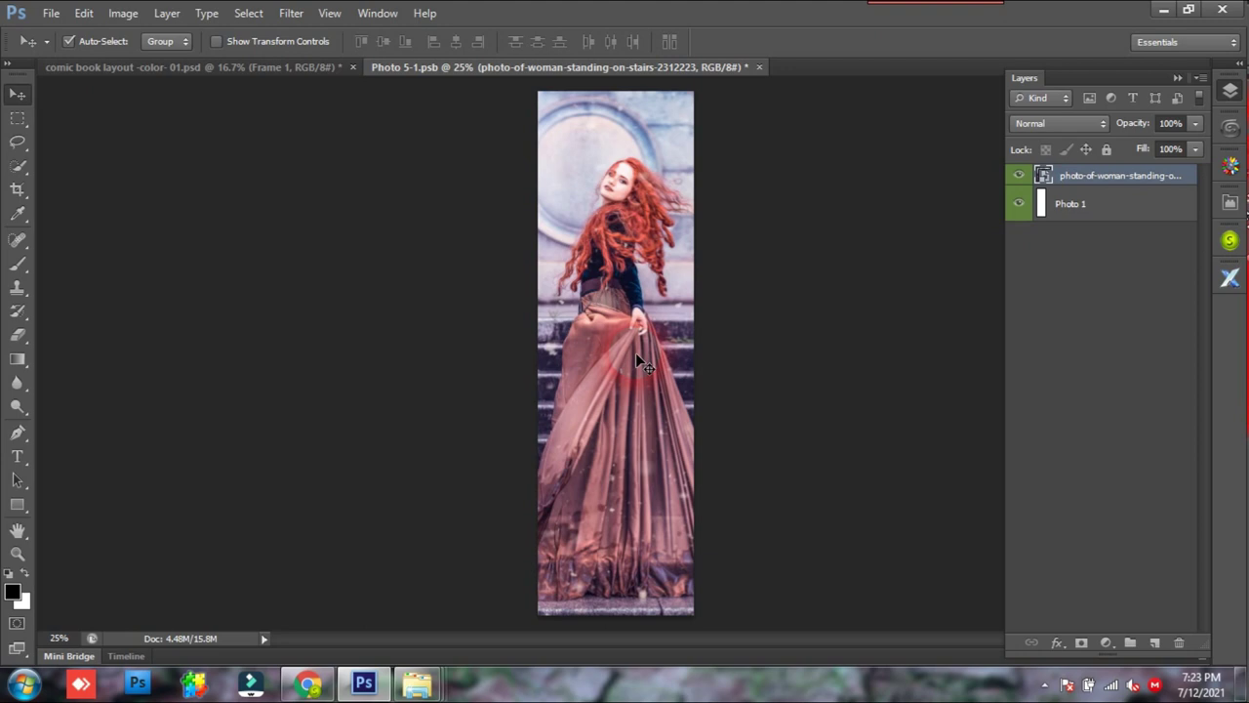
pyautogui.hotkey('ctrl', 's')
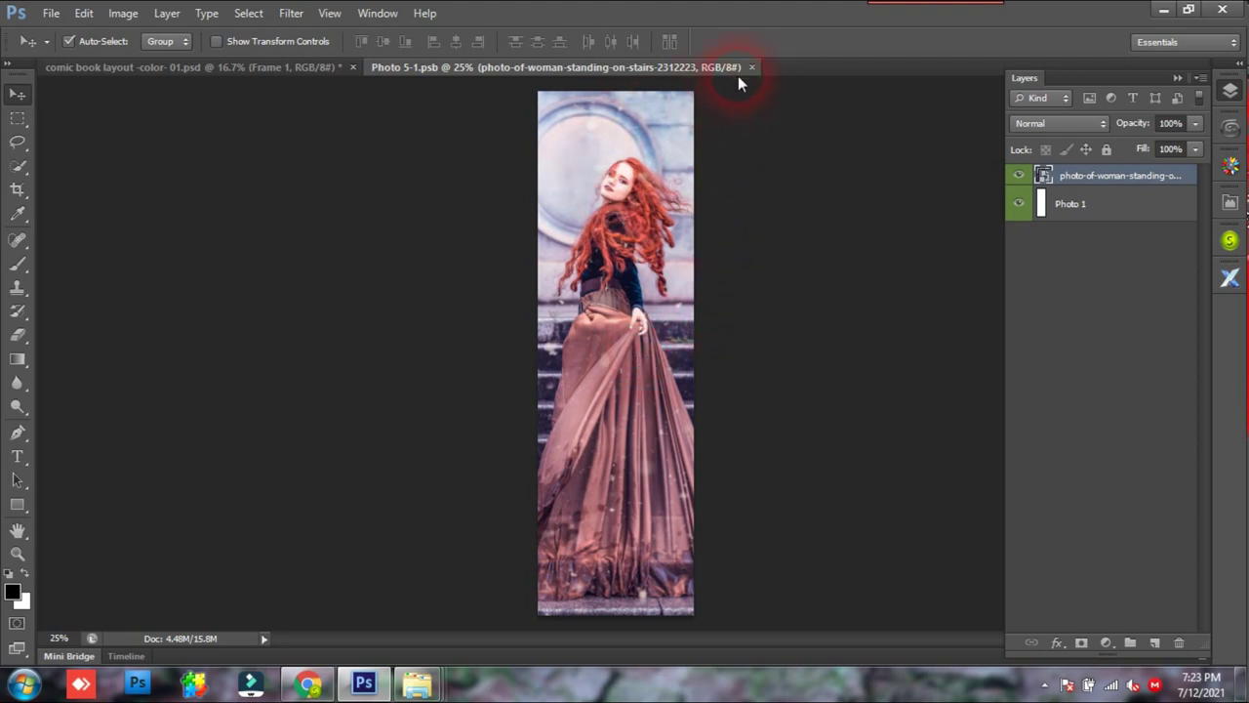
pyautogui.click(752, 67)
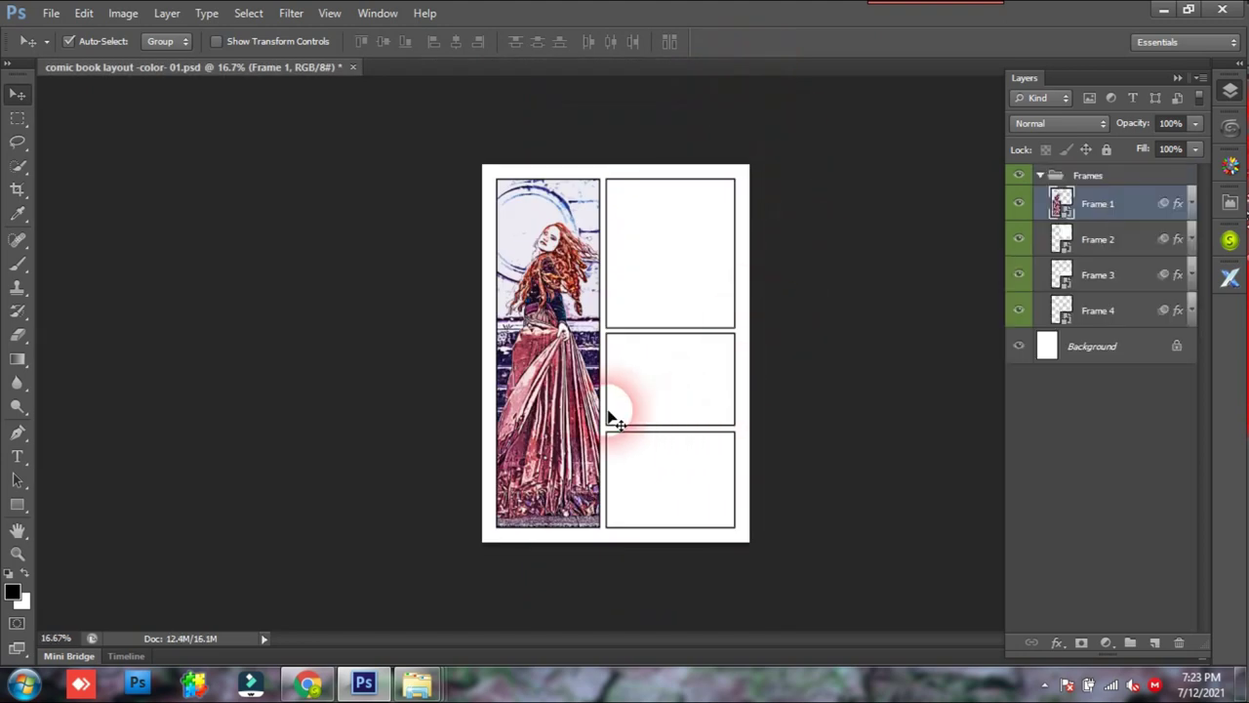
pyautogui.press('z')
pyautogui.rightClick(552, 239)
pyautogui.click(578, 255)
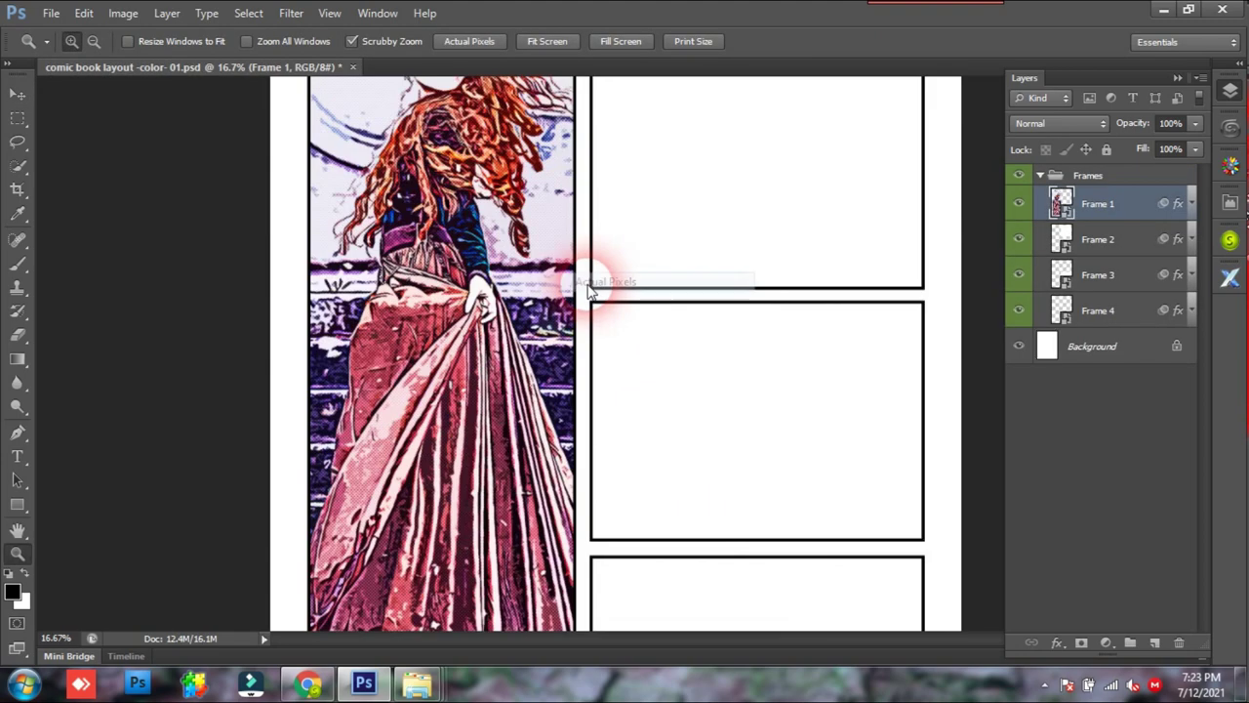
pyautogui.moveTo(495, 225)
pyautogui.mouseDown()
pyautogui.moveTo(745, 485)
pyautogui.moveTo(718, 683)
pyautogui.mouseUp()
pyautogui.click(875, 236)
pyautogui.moveTo(656, 537); pyautogui.dragTo(618, 307)
pyautogui.keyDown('alt'); pyautogui.click(617, 307); pyautogui.keyUp('alt')
pyautogui.rightClick(640, 314)
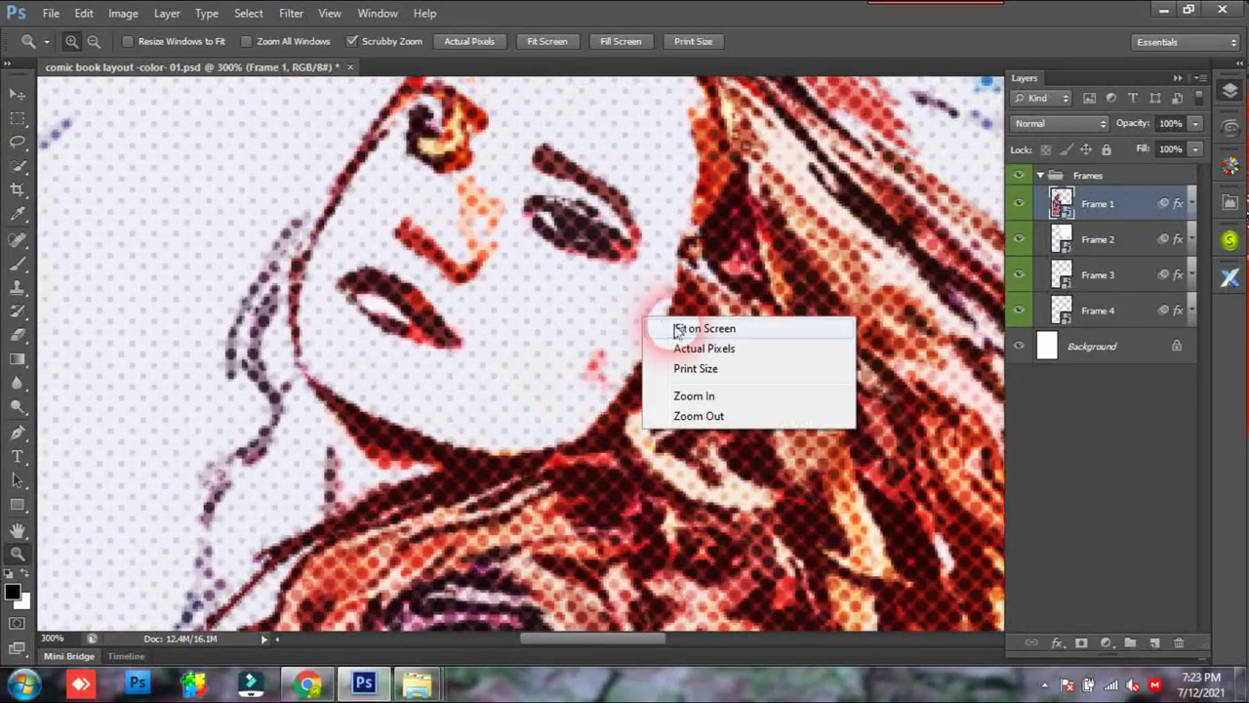
pyautogui.click(680, 333)
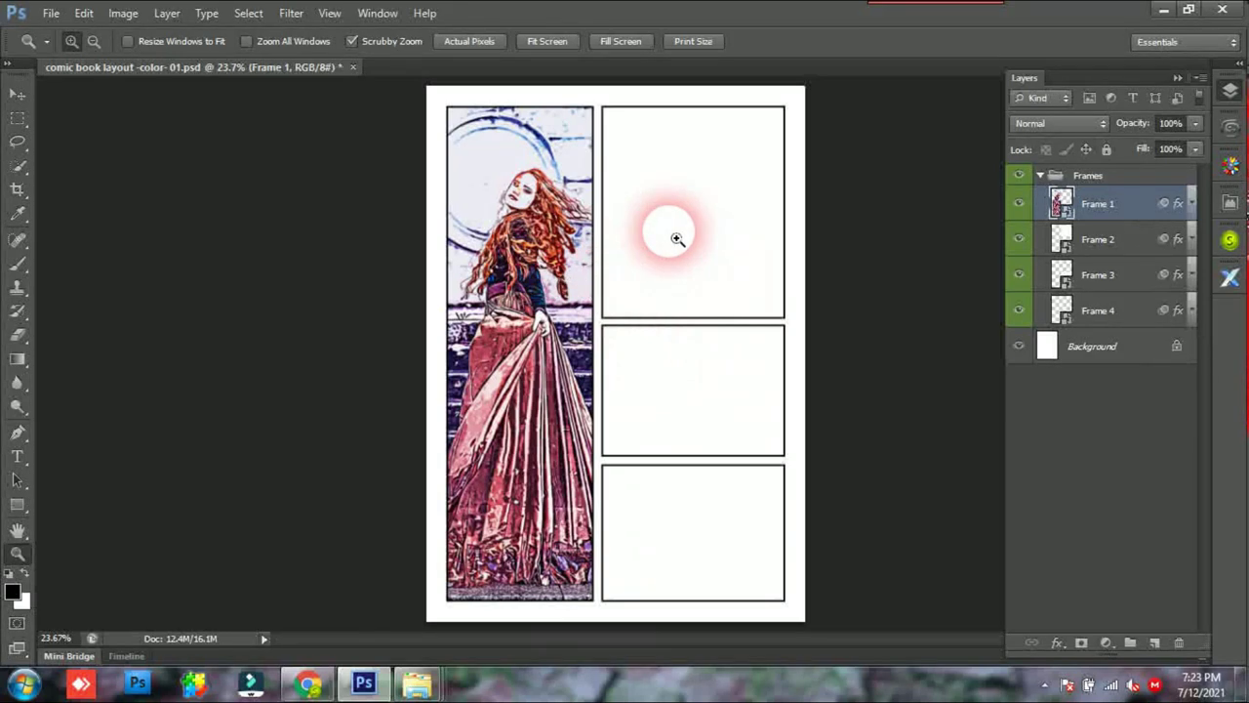
pyautogui.press('v')
pyautogui.rightClick(727, 226)
pyautogui.click(752, 238)
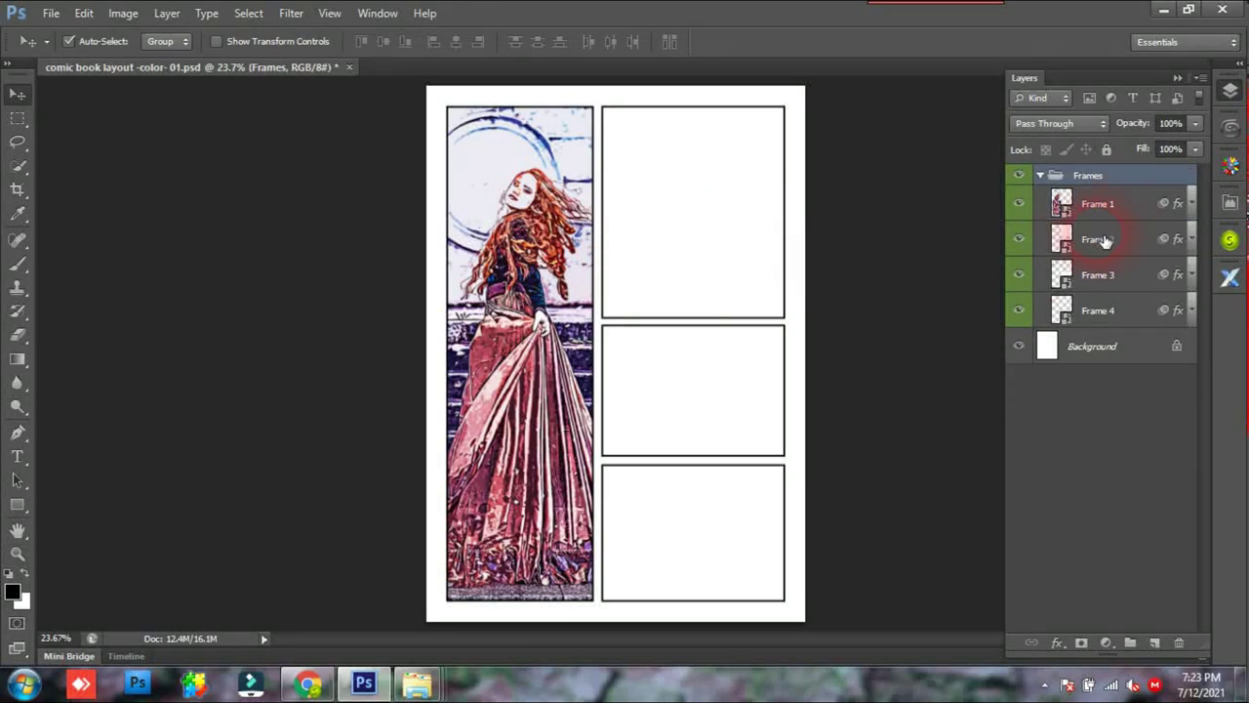
pyautogui.click(1061, 241)
# Open Frame 2's smart object and place the man-in-scarf photo.
pyautogui.doubleClick(1062, 239)
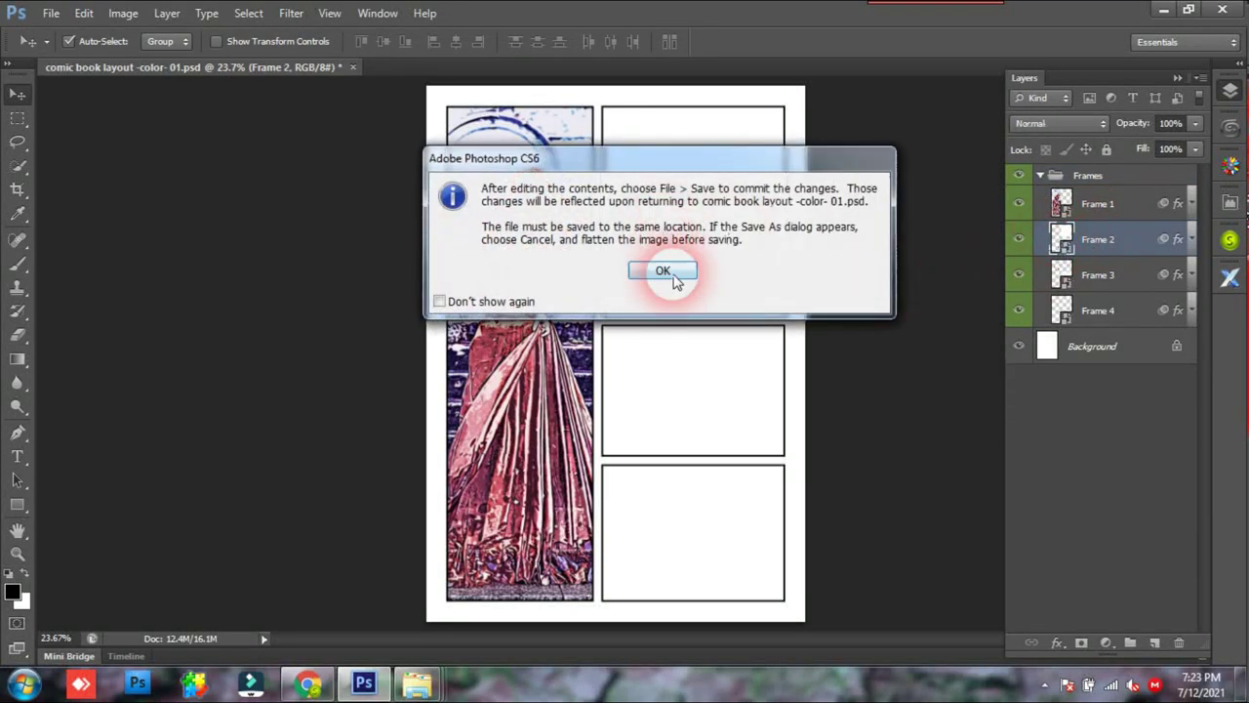
pyautogui.click(664, 279)
pyautogui.click(51, 12)
pyautogui.click(109, 310)
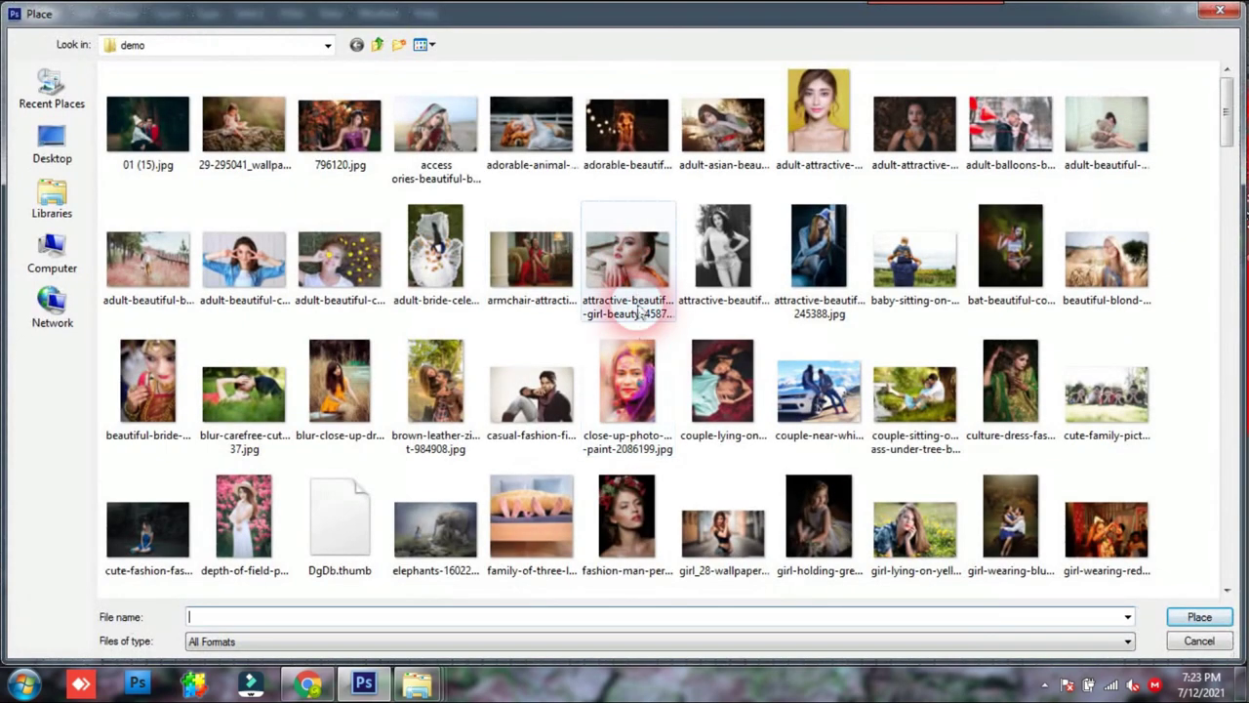
pyautogui.doubleClick(563, 395)
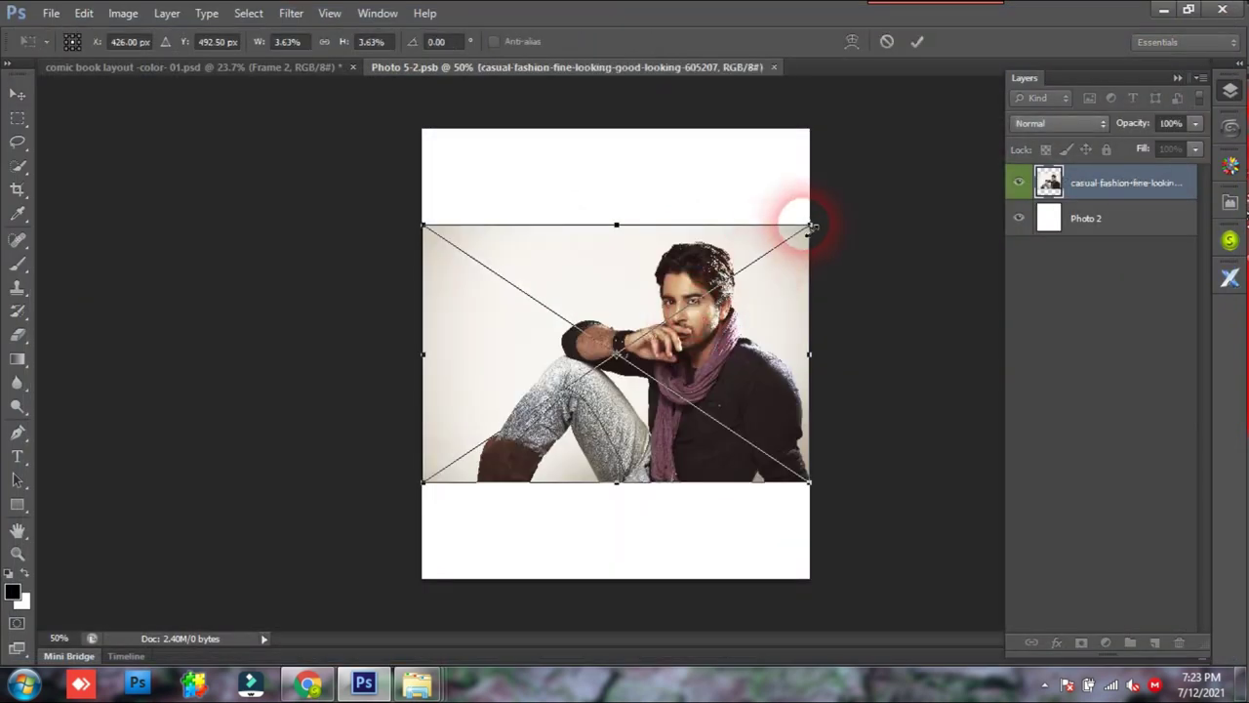
# Enlarge the photo and shift it left, commit, save and close the contents.
pyautogui.moveTo(813, 227); pyautogui.dragTo(981, 149)
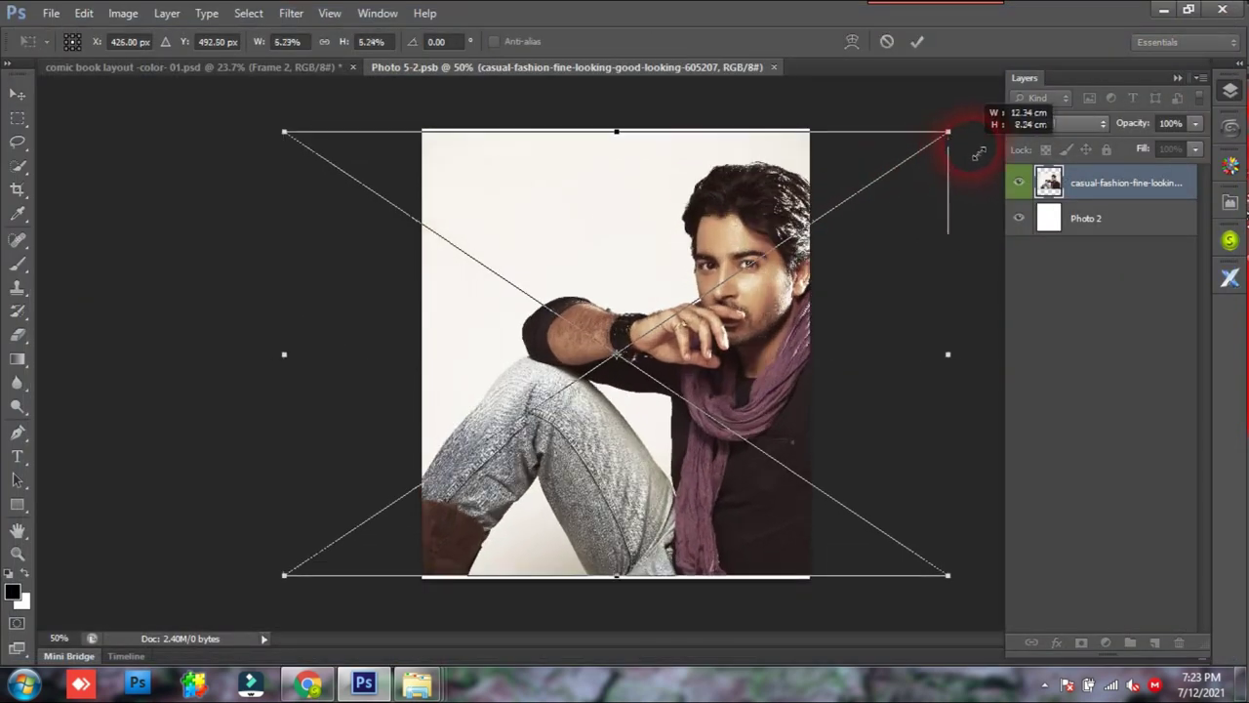
pyautogui.moveTo(786, 374); pyautogui.dragTo(654, 371)
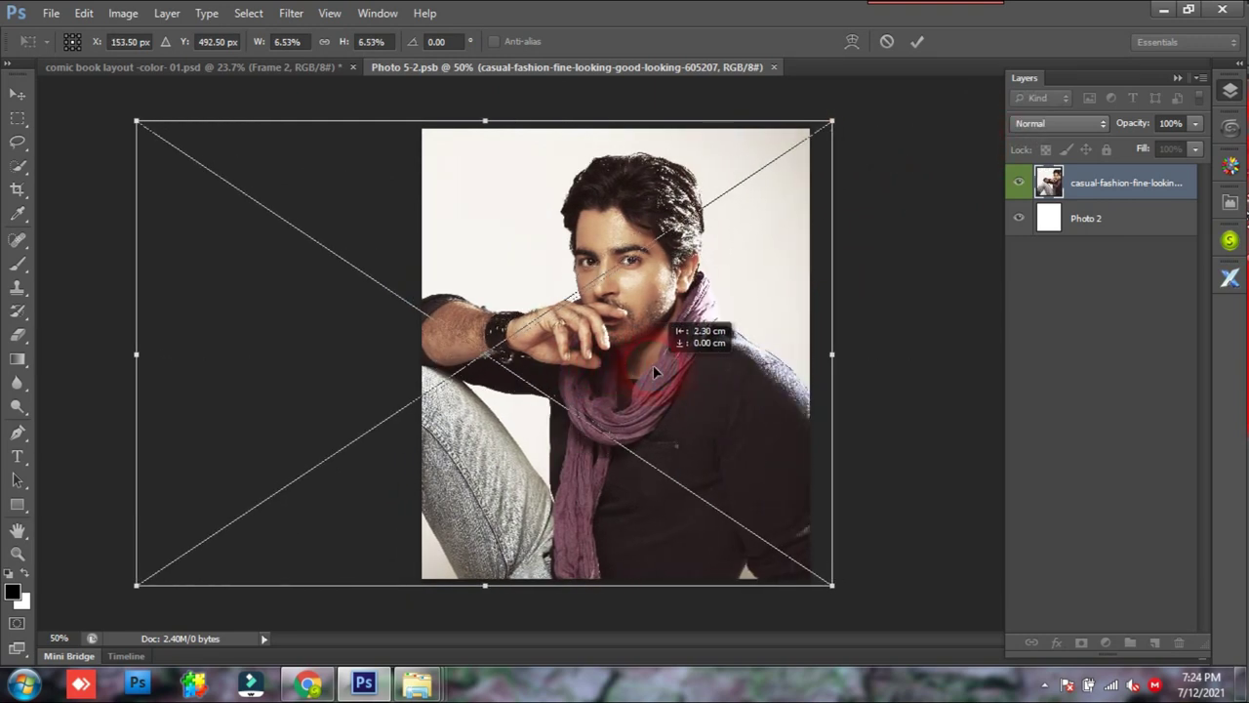
pyautogui.press('Return')
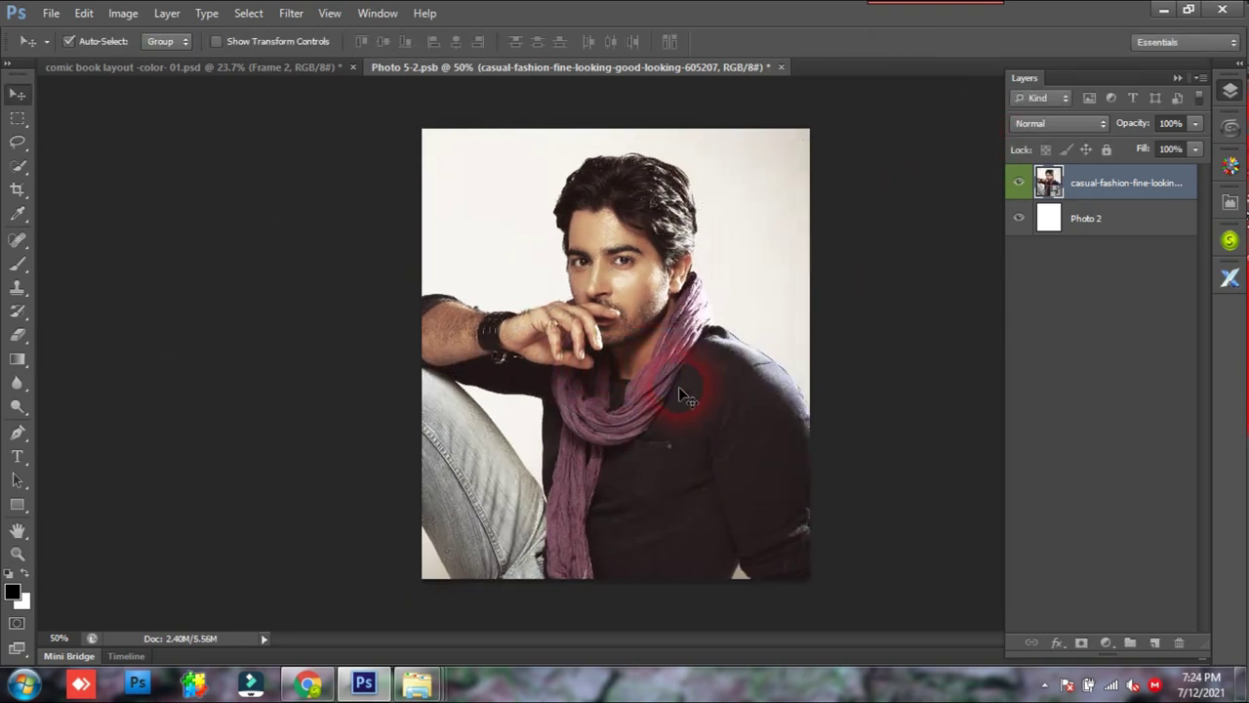
pyautogui.hotkey('ctrl', 's')
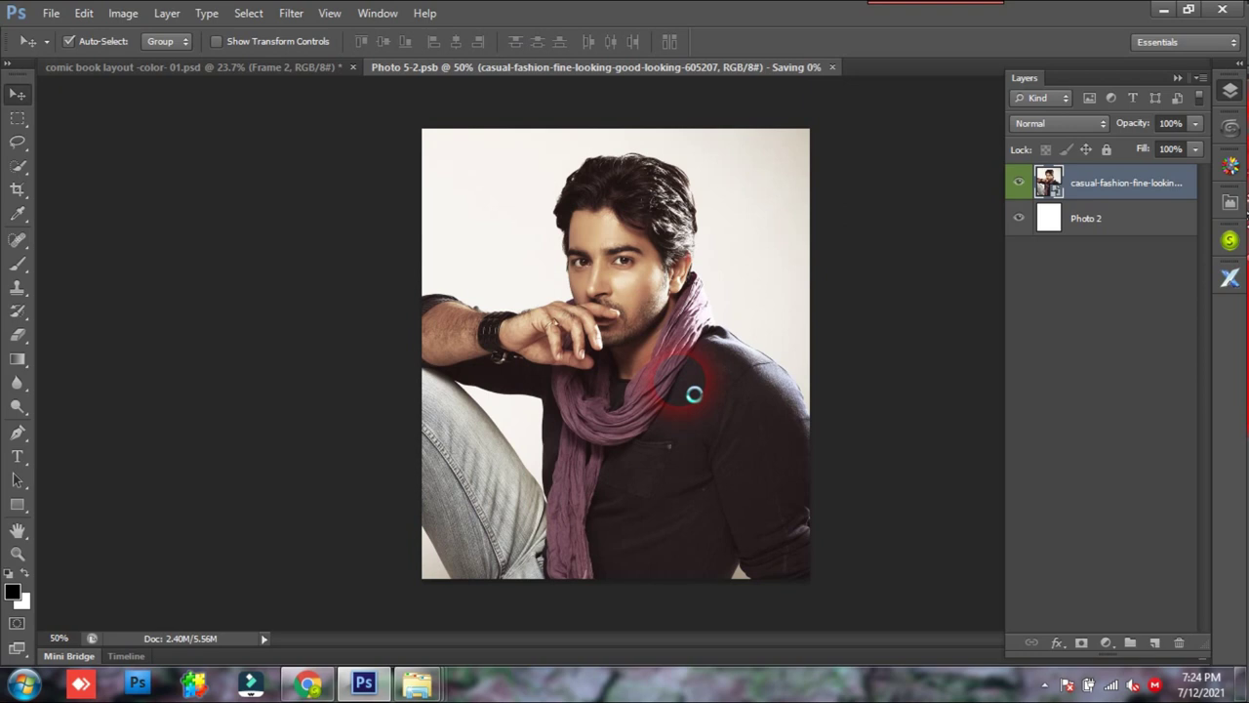
pyautogui.click(774, 68)
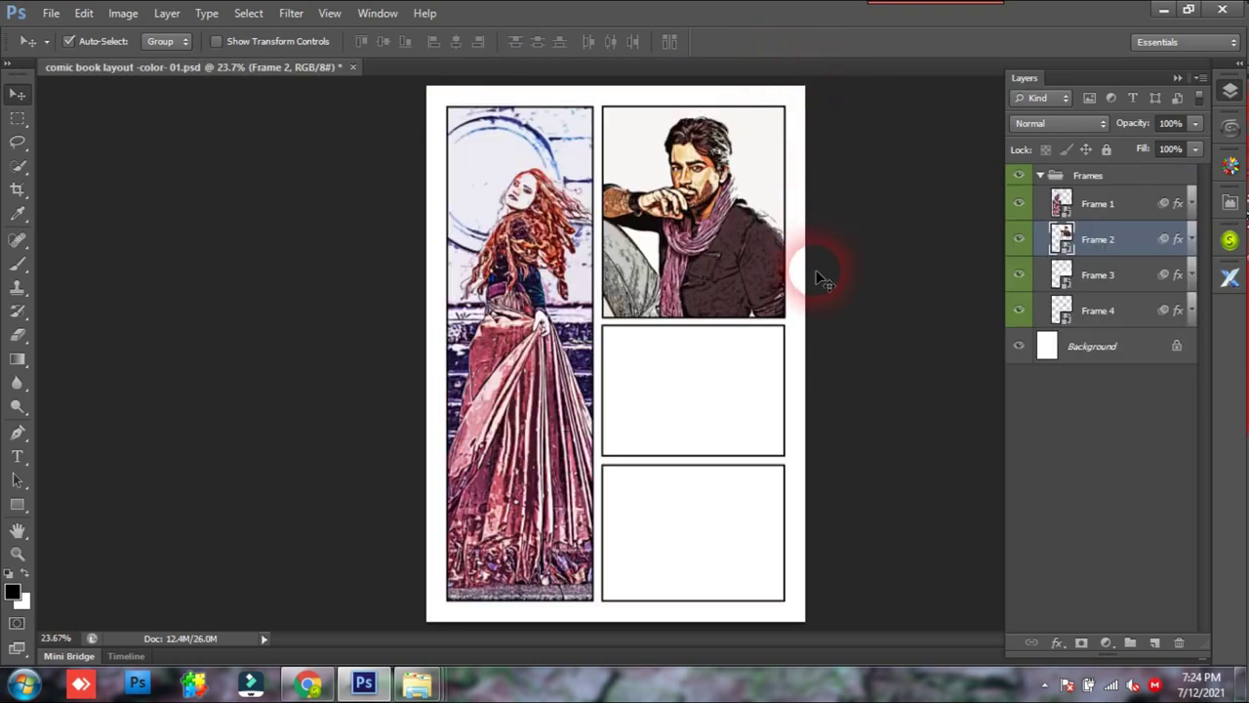
# Open Frame 3's smart object and place the blonde girl in wheat field photo.
pyautogui.doubleClick(1061, 274)
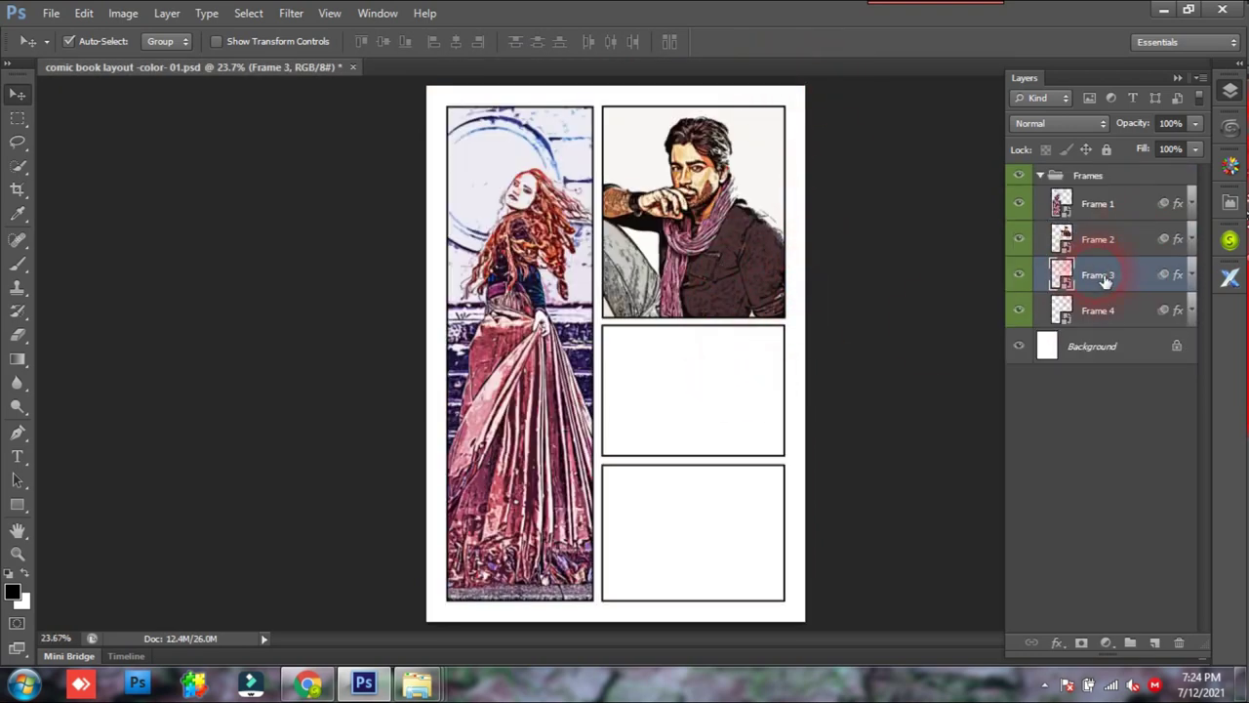
pyautogui.click(705, 270)
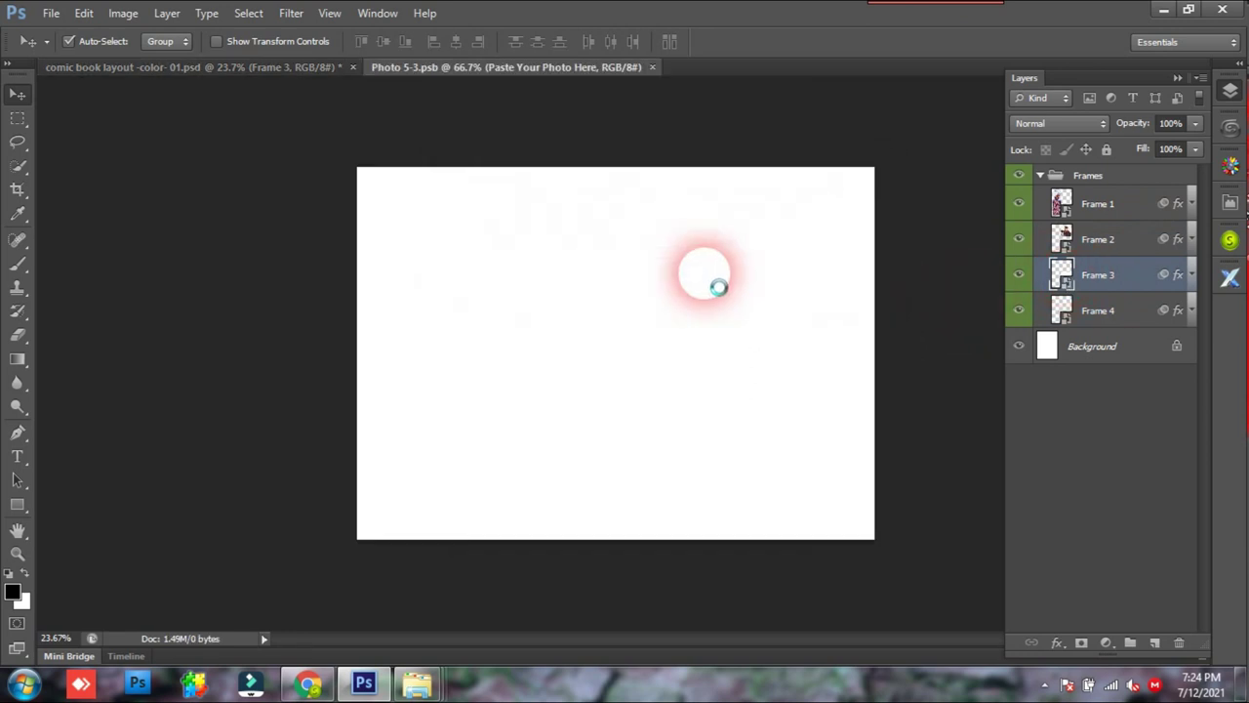
pyautogui.click(51, 13)
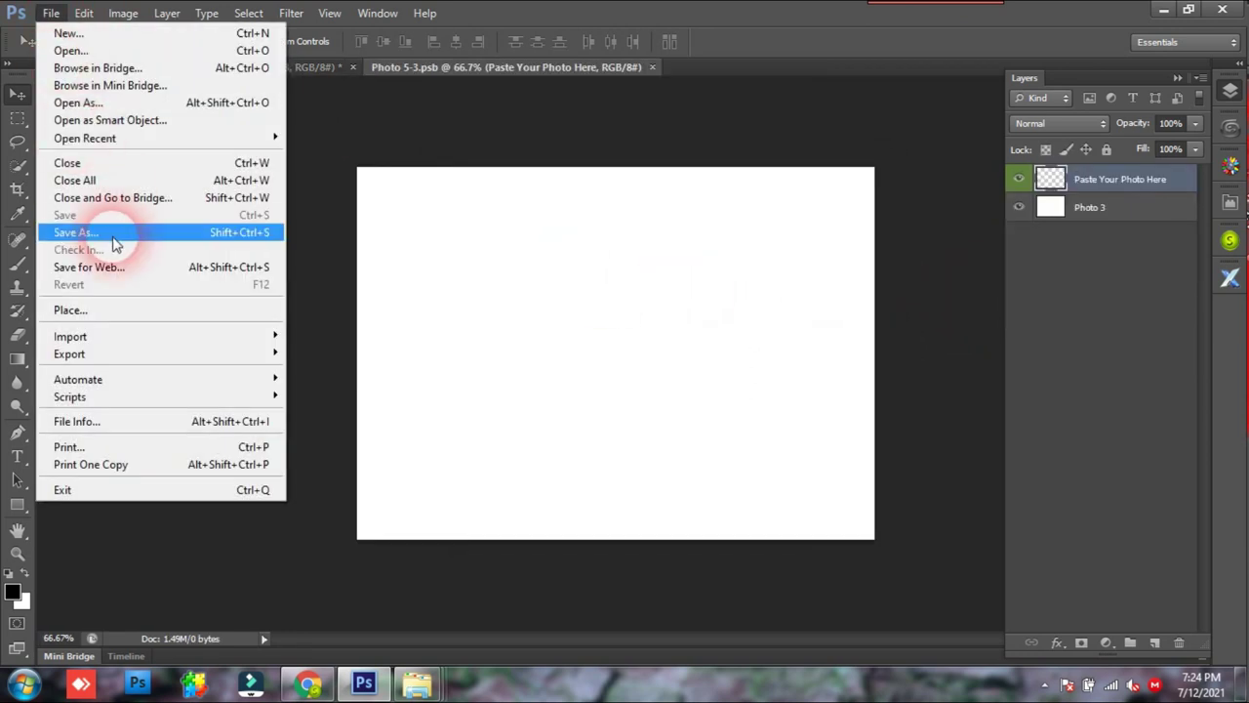
pyautogui.click(111, 310)
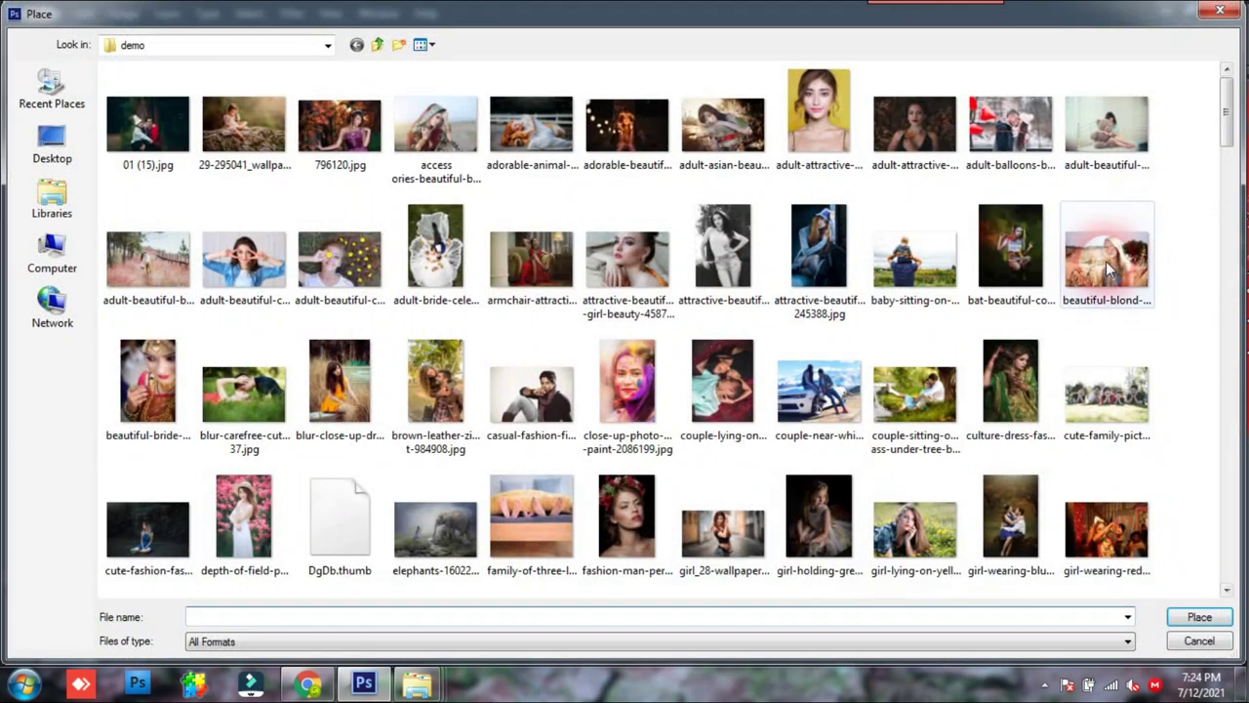
pyautogui.doubleClick(1106, 261)
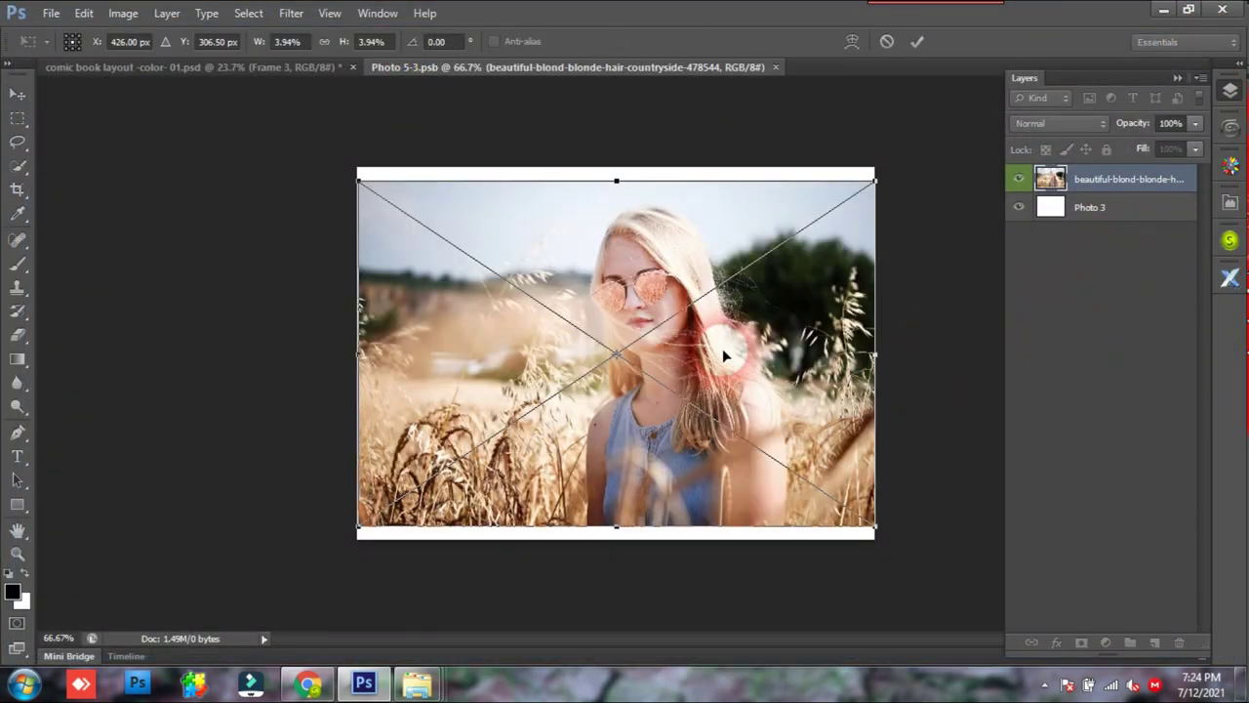
# Enlarge and reposition the photo to cover the canvas, commit, and close it.
pyautogui.moveTo(872, 196); pyautogui.dragTo(927, 146)
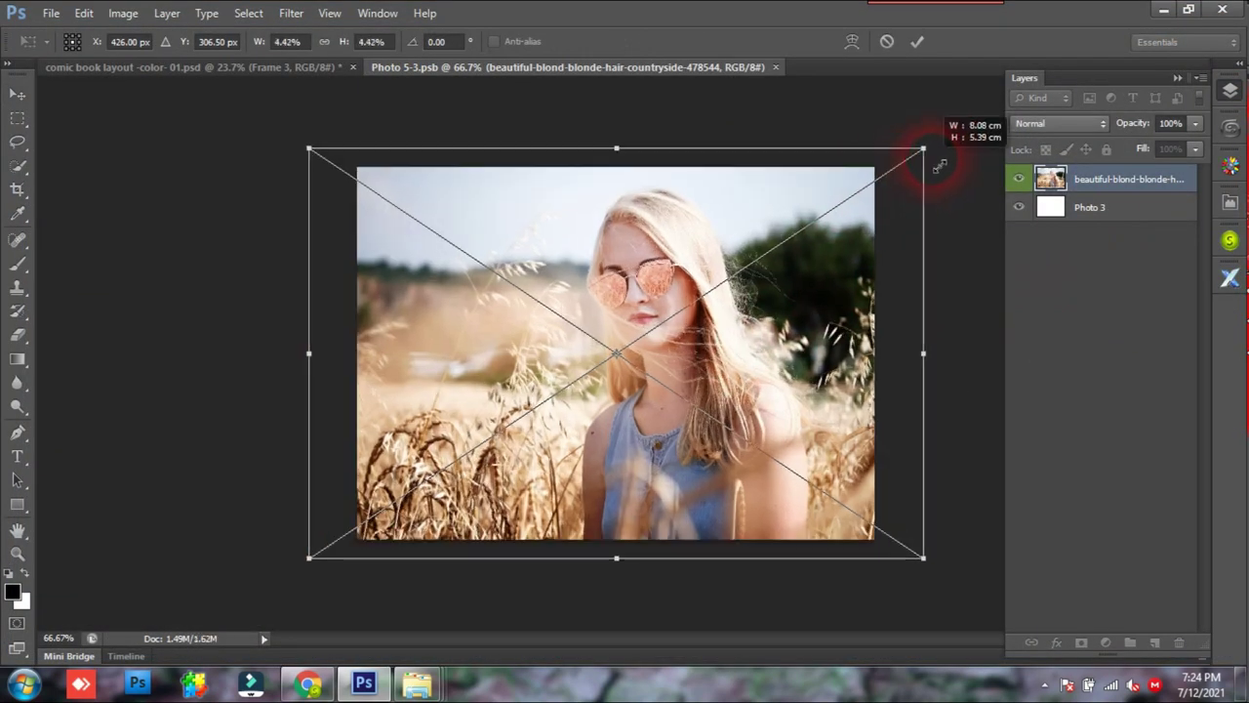
pyautogui.moveTo(809, 341); pyautogui.dragTo(793, 359)
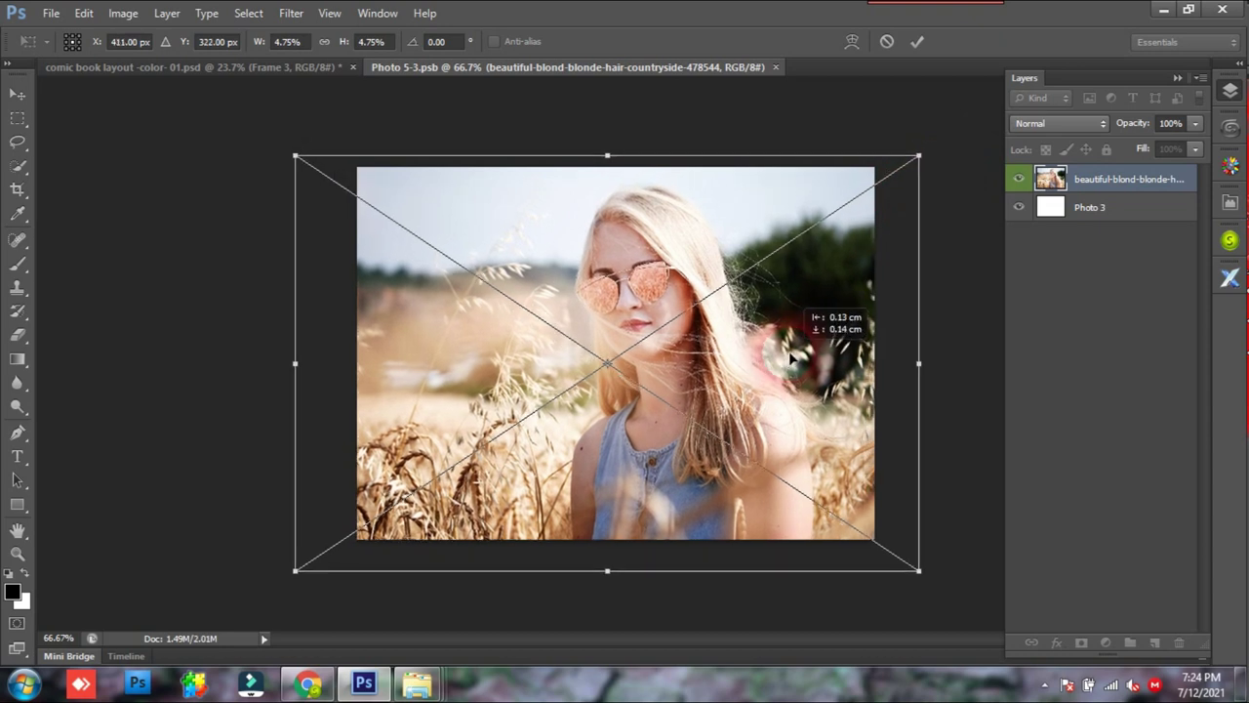
pyautogui.press('Return')
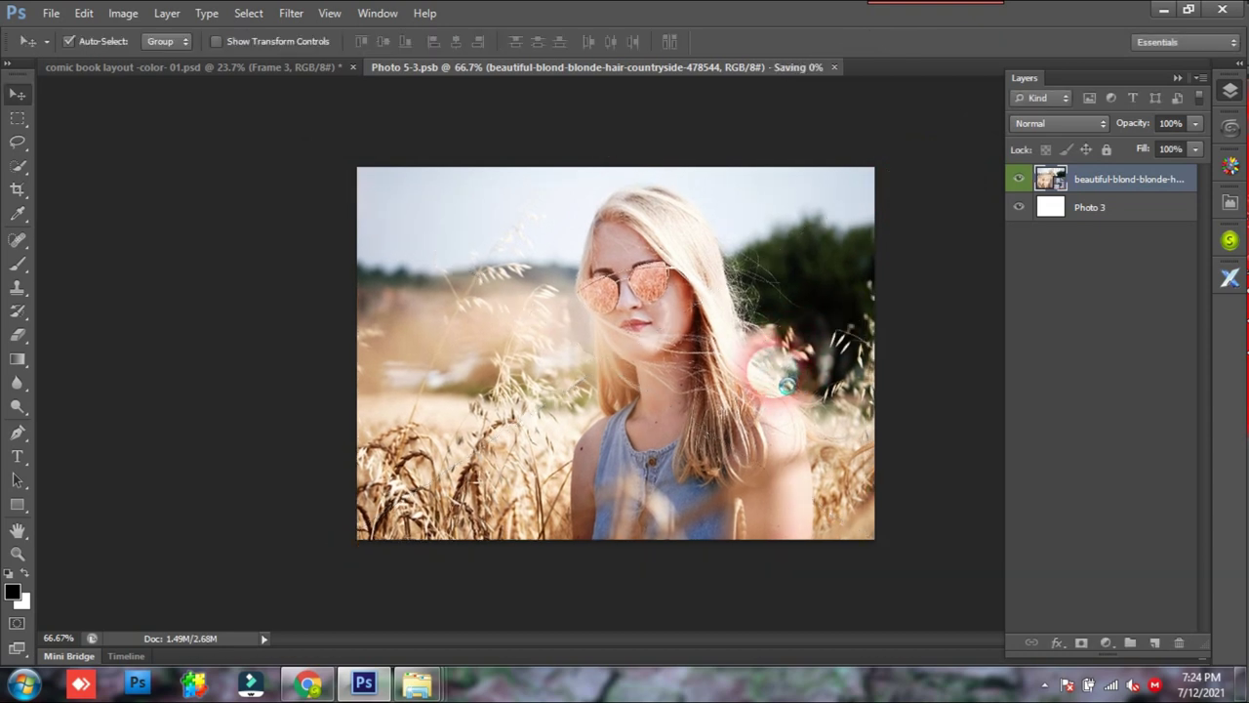
pyautogui.hotkey('ctrl', 'w')
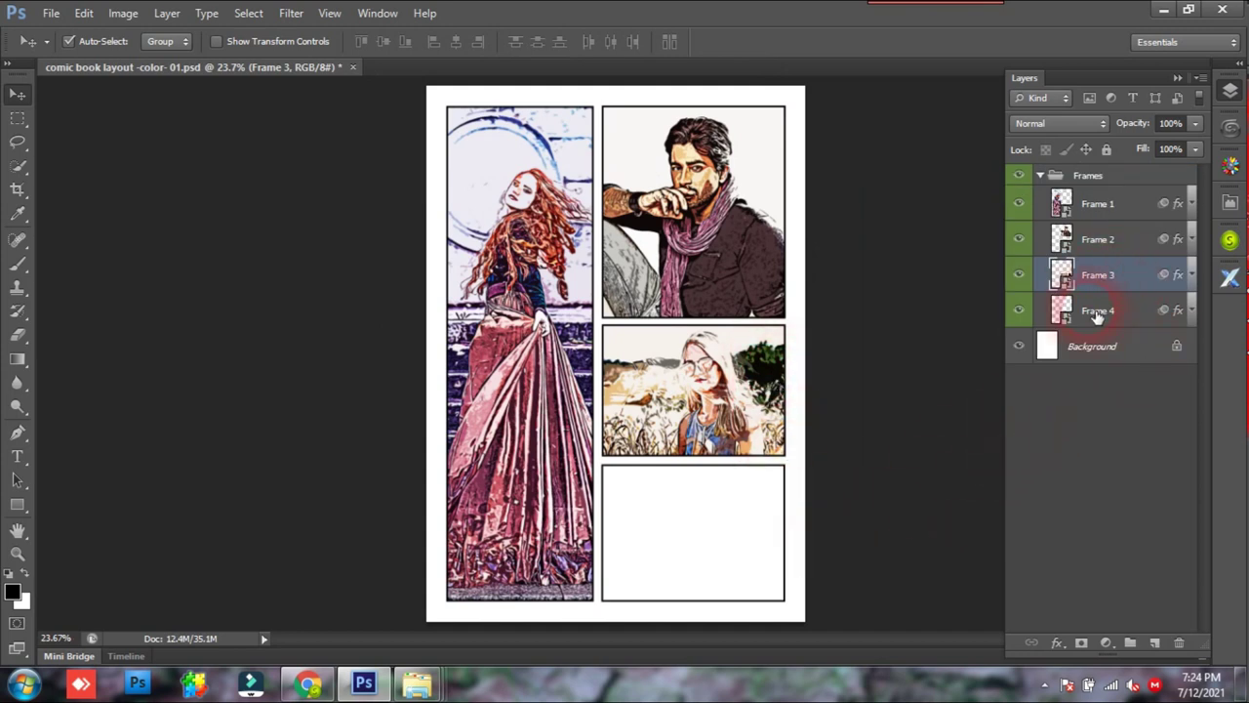
# Open Frame 4's smart object contents for editing.
pyautogui.click(1097, 315)
pyautogui.doubleClick(1060, 312)
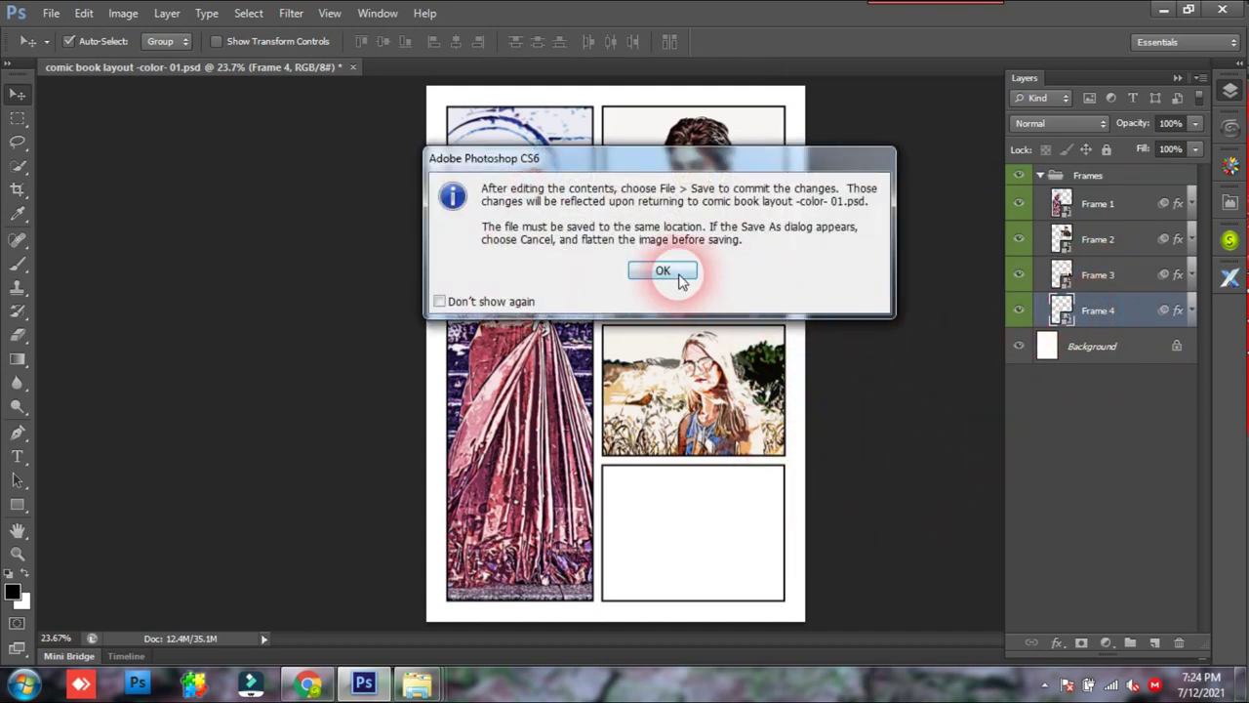
pyautogui.click(663, 271)
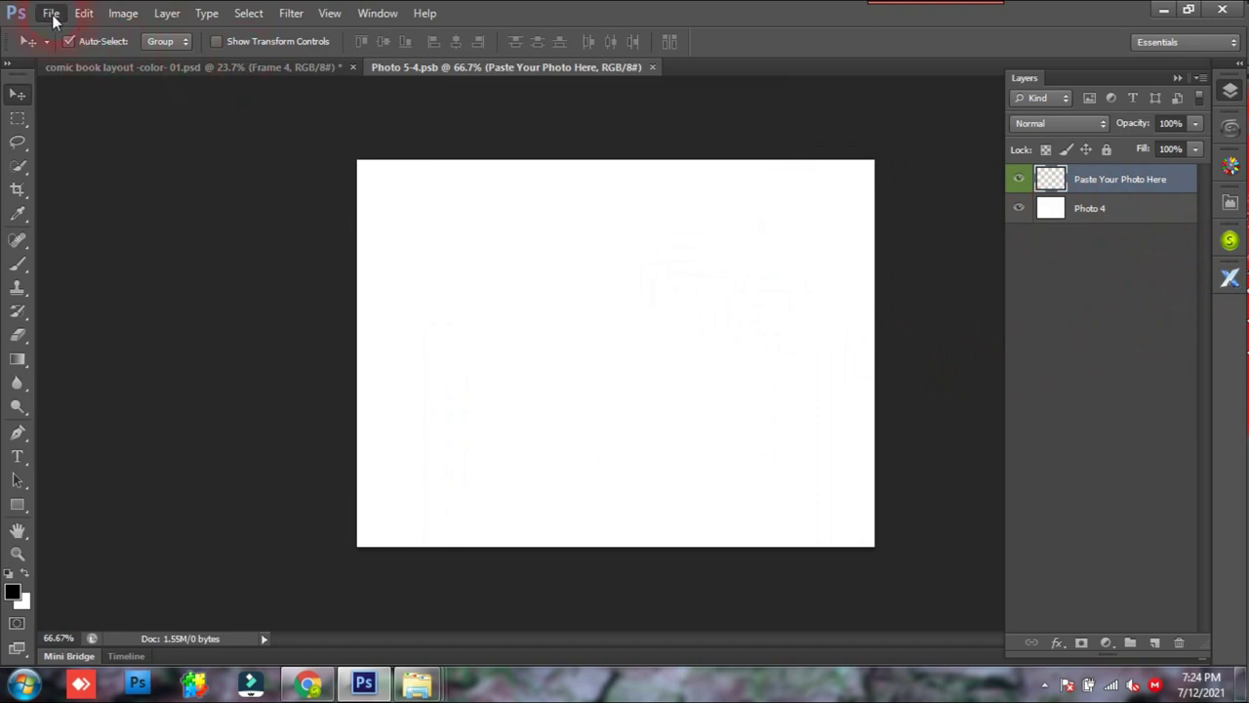
# Place the couple-in-grass-field photo into Frame 4's contents.
pyautogui.click(53, 15)
pyautogui.click(104, 314)
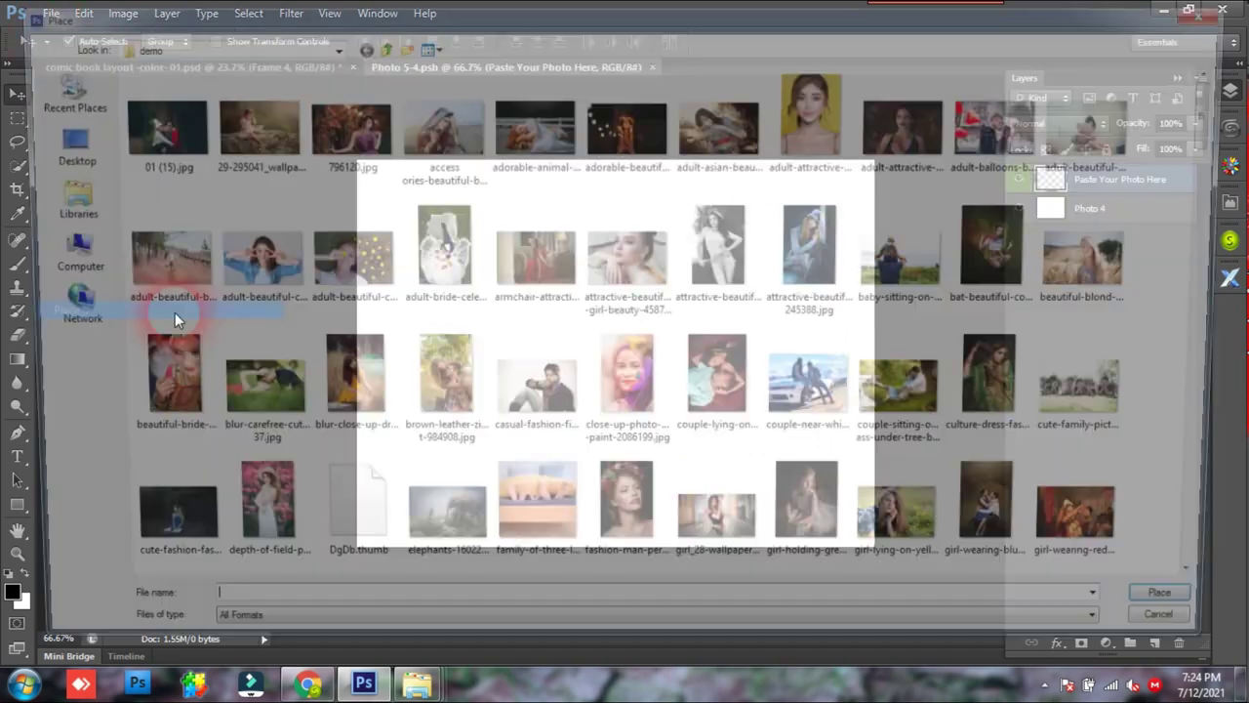
pyautogui.click(896, 509)
pyautogui.scroll(-3, 599, 497)
pyautogui.doubleClick(339, 381)
# Enlarge the couple photo past the edges, move it down, commit and close the contents.
pyautogui.moveTo(744, 161)
pyautogui.mouseDown()
pyautogui.moveTo(922, 21)
pyautogui.moveTo(893, 14)
pyautogui.mouseUp()
pyautogui.moveTo(809, 217)
pyautogui.mouseDown()
pyautogui.moveTo(794, 378)
pyautogui.moveTo(799, 364)
pyautogui.mouseUp()
pyautogui.doubleClick(800, 379)
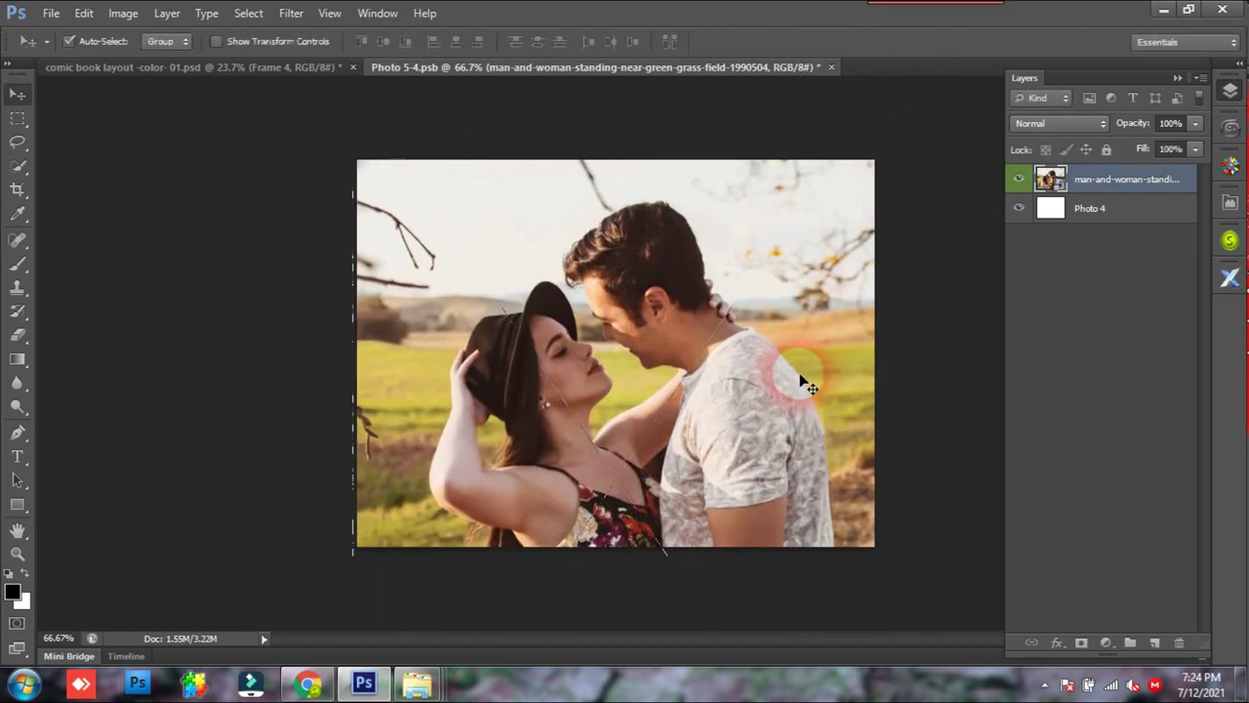
pyautogui.click(830, 265)
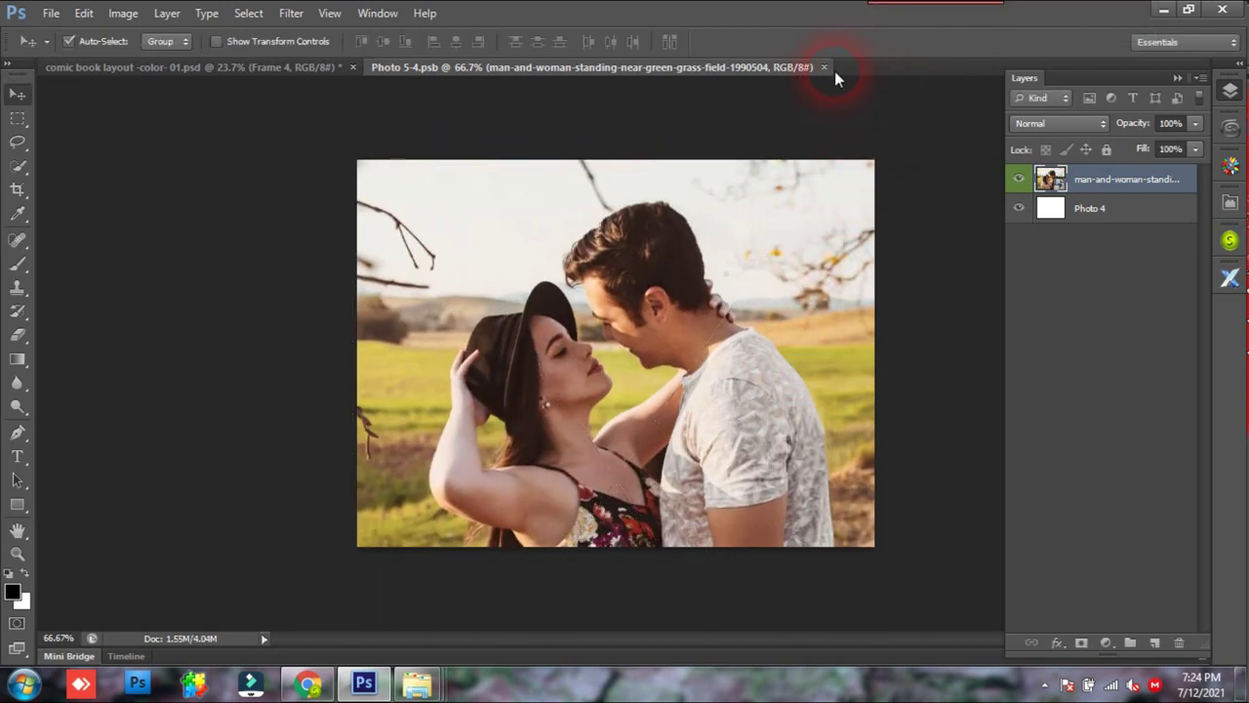
pyautogui.click(824, 67)
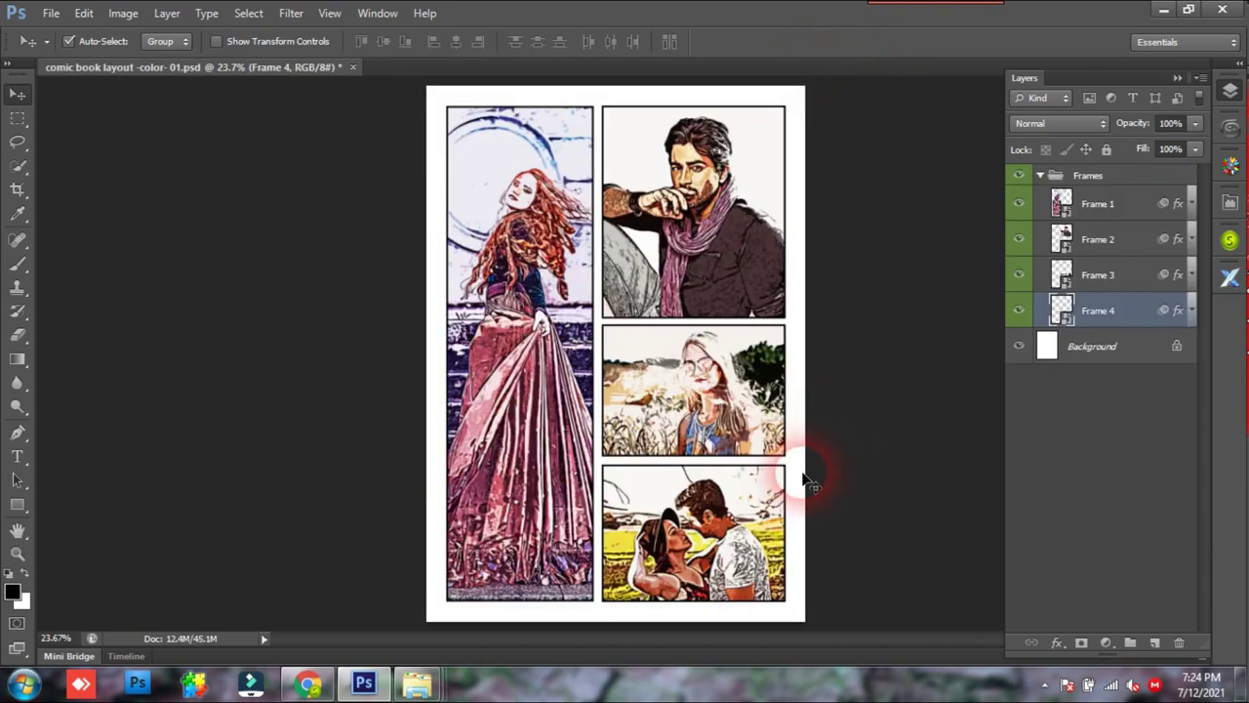
# View the comic page at Actual Pixels, pan down, and zoom out over the couple panel.
pyautogui.press('z')
pyautogui.rightClick(730, 507)
pyautogui.click(761, 536)
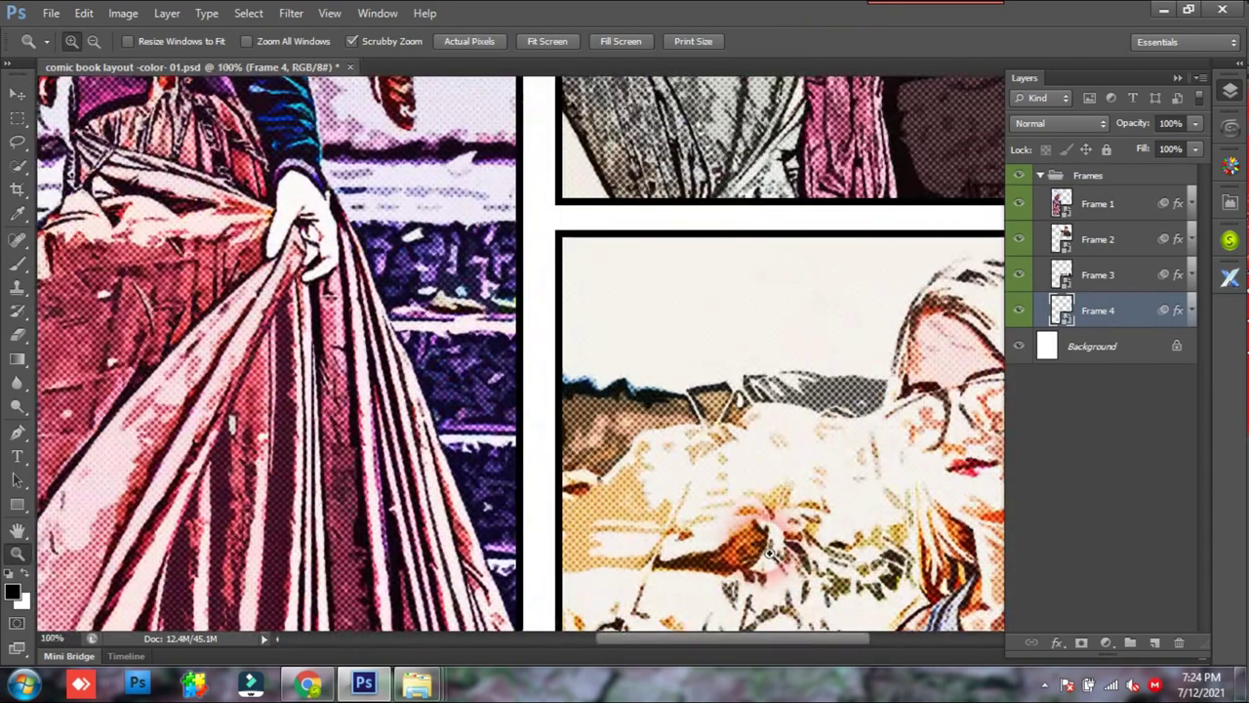
pyautogui.scroll(-3, 771, 554)
pyautogui.scroll(-3, 773, 542)
pyautogui.scroll(-3, 776, 528)
pyautogui.scroll(-3, 781, 512)
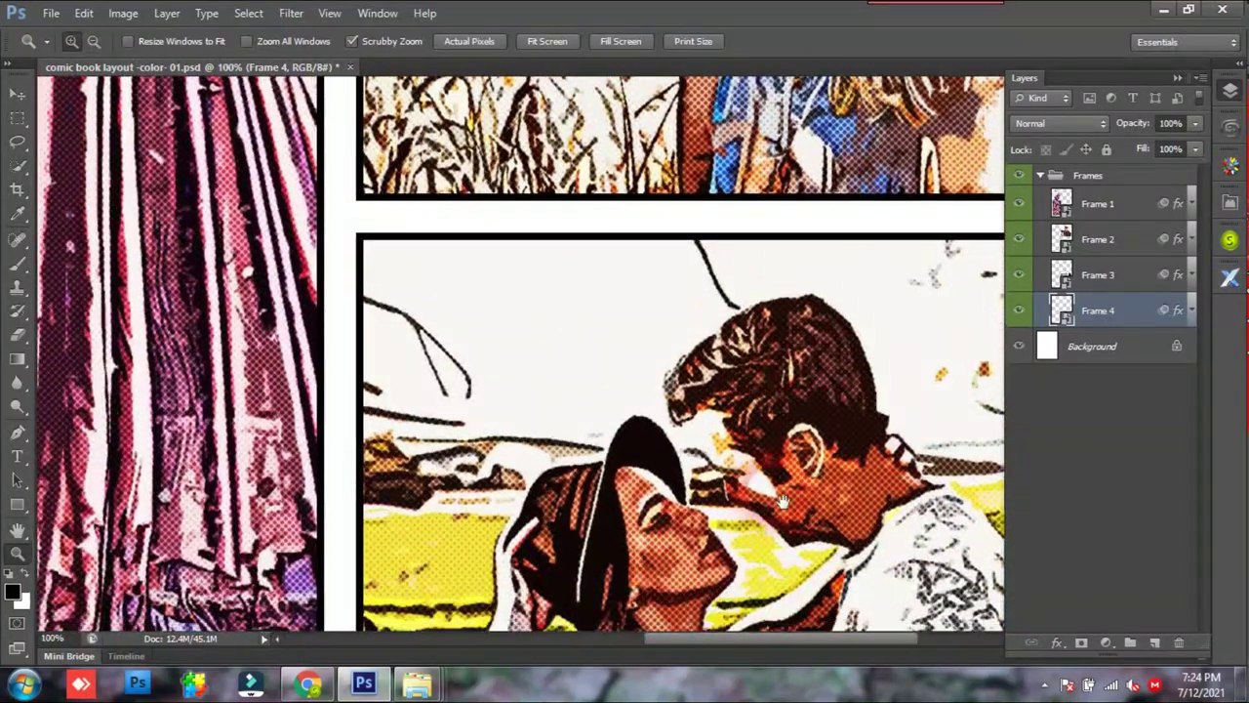
pyautogui.scroll(-4, 771, 488)
pyautogui.scroll(-2, 741, 459)
pyautogui.keyDown('alt'); pyautogui.click(650, 382); pyautogui.keyUp('alt')
pyautogui.keyDown('alt'); pyautogui.click(650, 382); pyautogui.keyUp('alt')
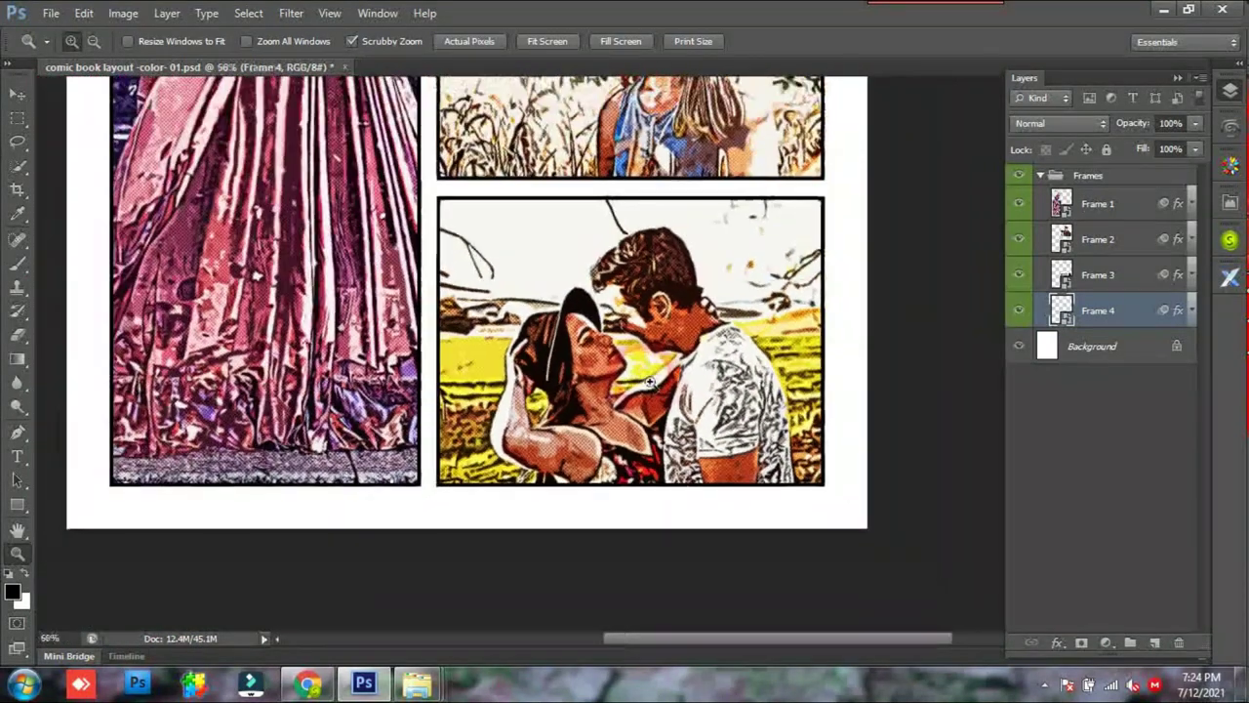
# Scroll back up and float the layout document in its own window.
pyautogui.scroll(5, 651, 382)
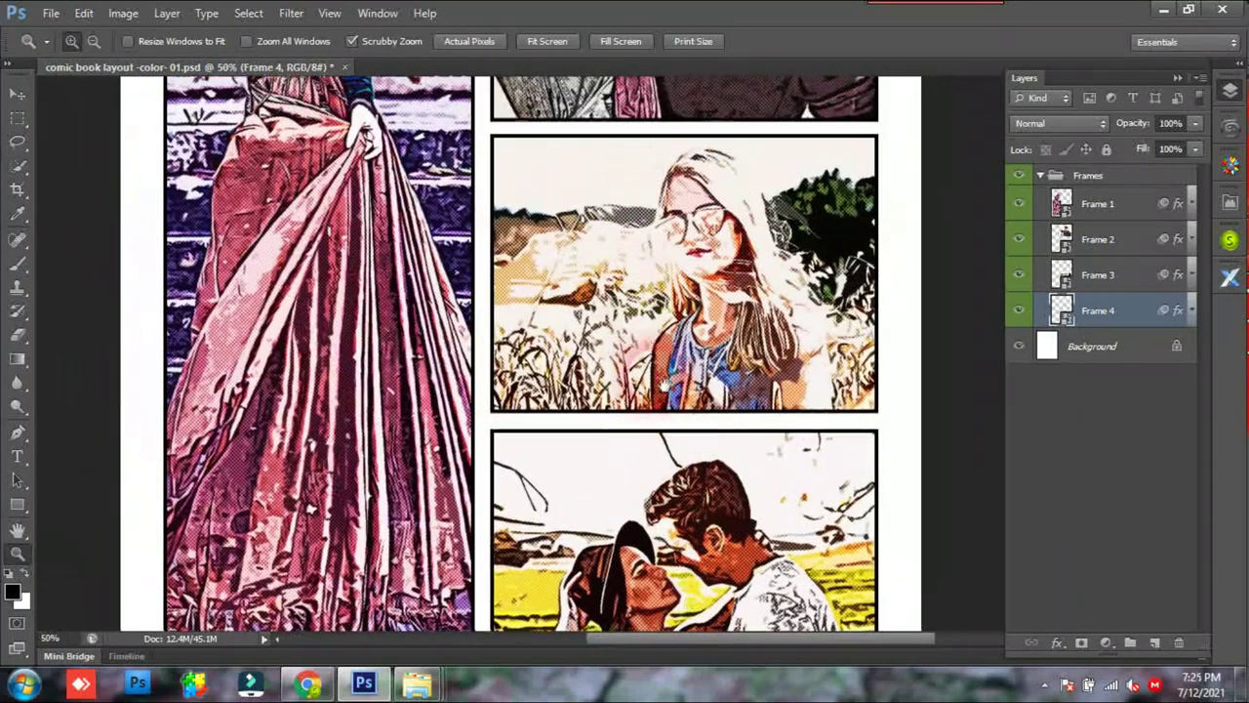
pyautogui.scroll(5, 650, 381)
pyautogui.scroll(4, 629, 391)
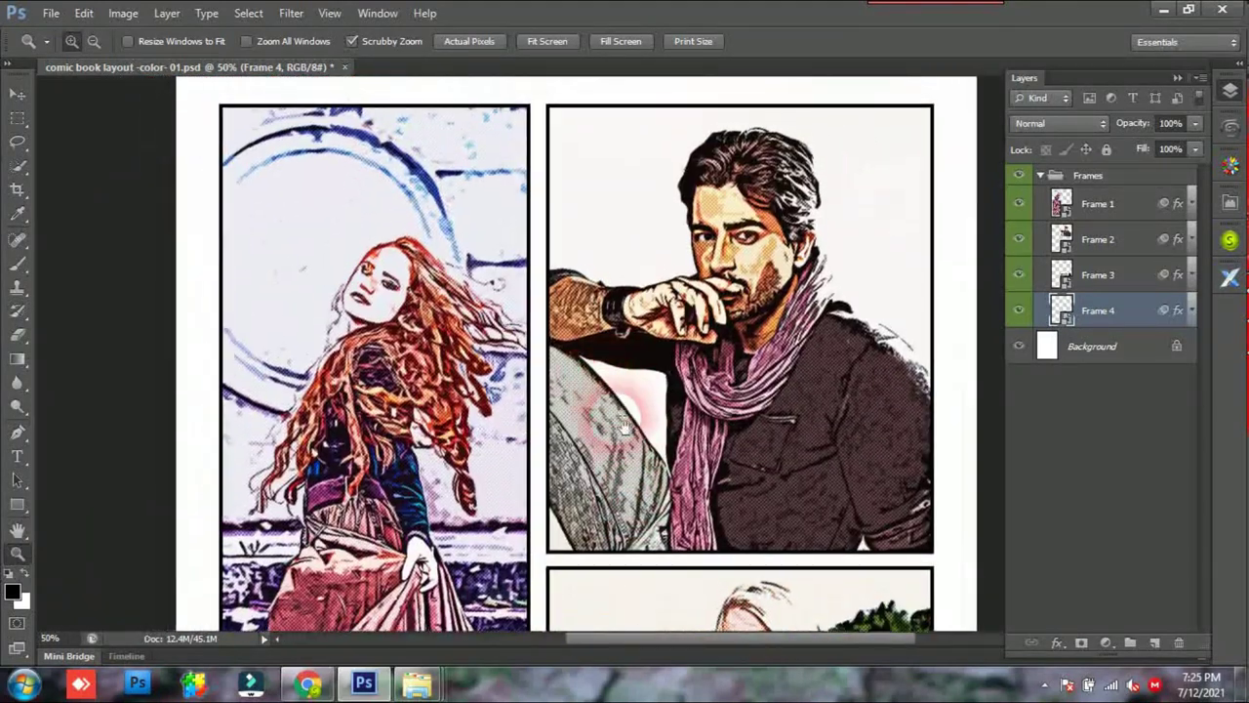
pyautogui.scroll(1, 625, 427)
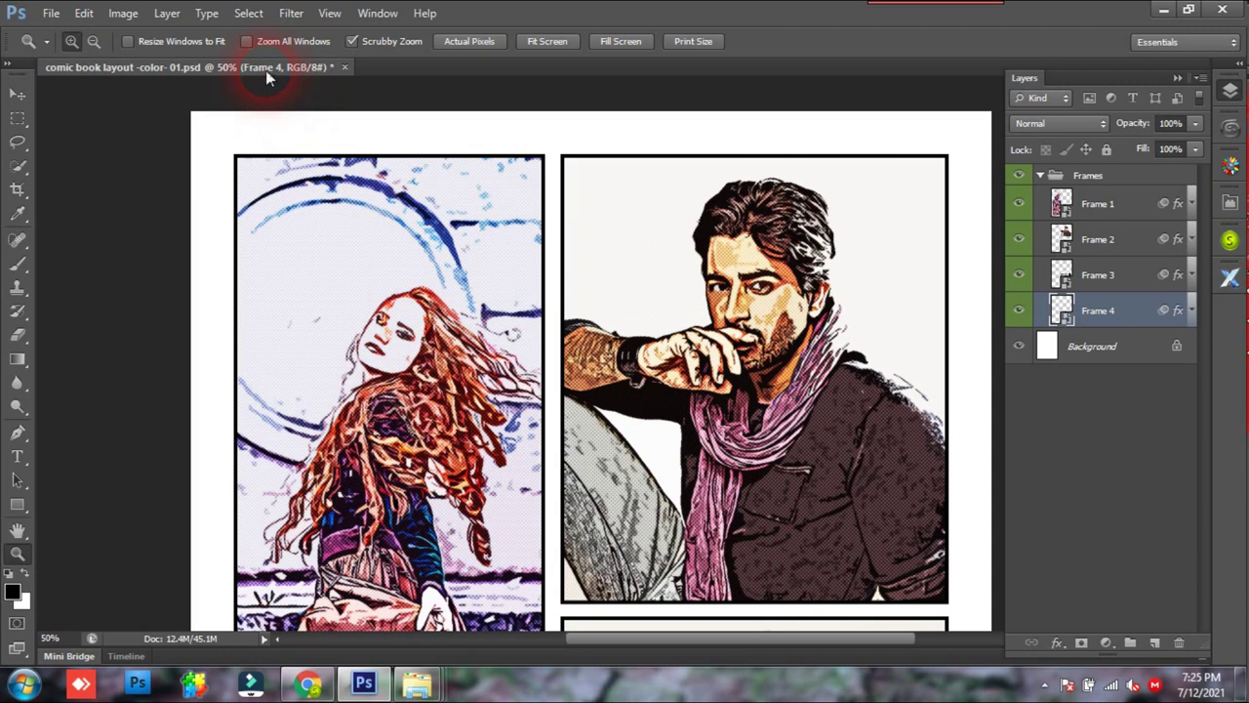
pyautogui.moveTo(269, 78); pyautogui.dragTo(280, 117)
# Open comic book creator bubbles 01.psd from Desktop > Comic Book Creator Bundle > Bubbles & Effects, floating it.
pyautogui.doubleClick(898, 368)
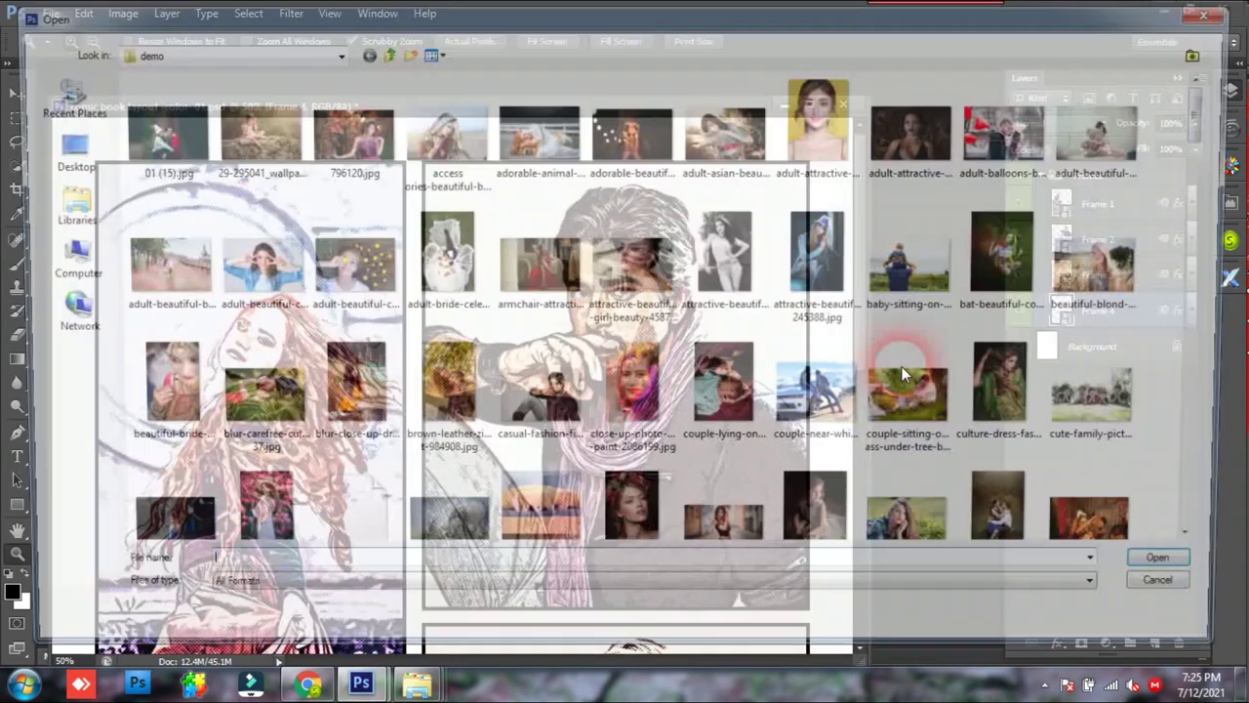
pyautogui.click(58, 156)
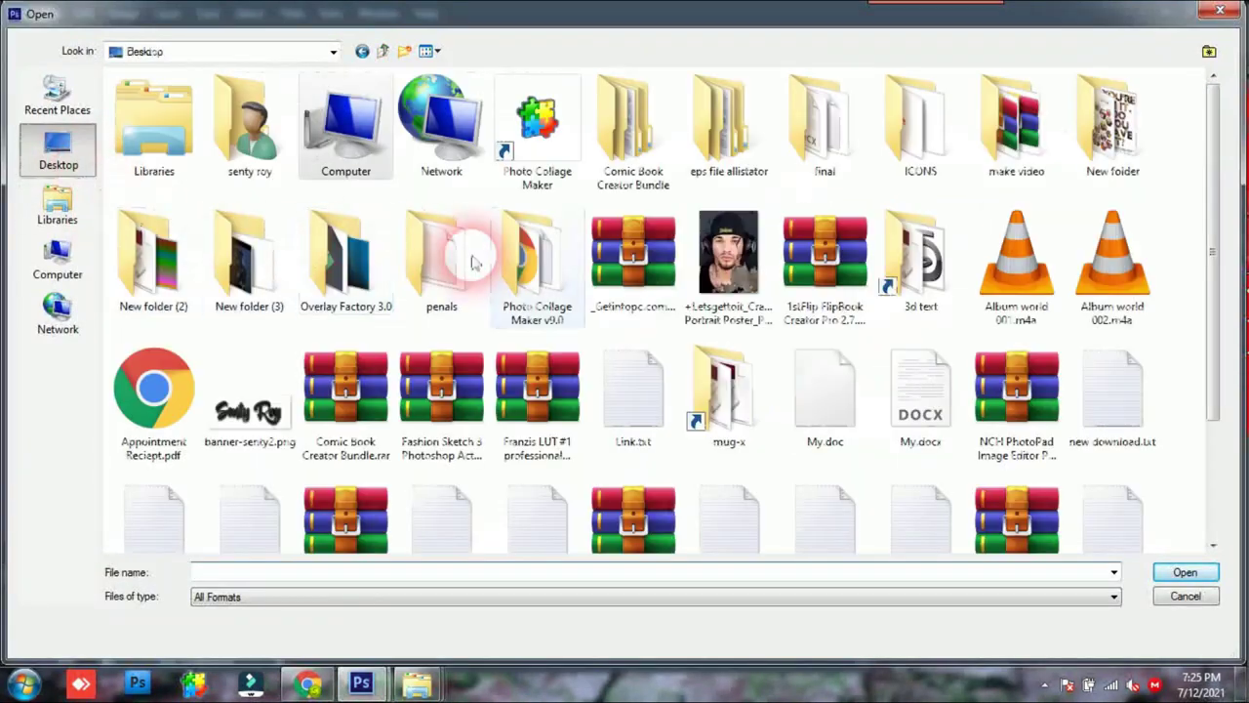
pyautogui.doubleClick(633, 127)
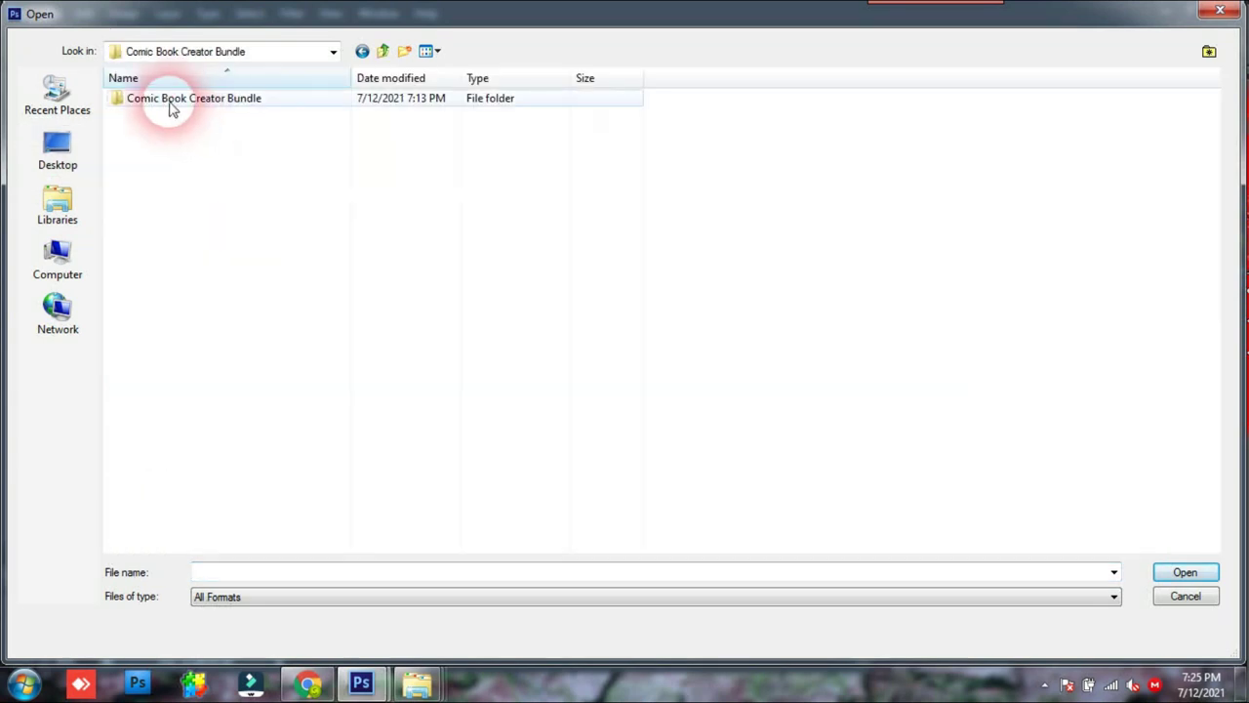
pyautogui.doubleClick(168, 99)
pyautogui.doubleClick(168, 98)
pyautogui.click(166, 137)
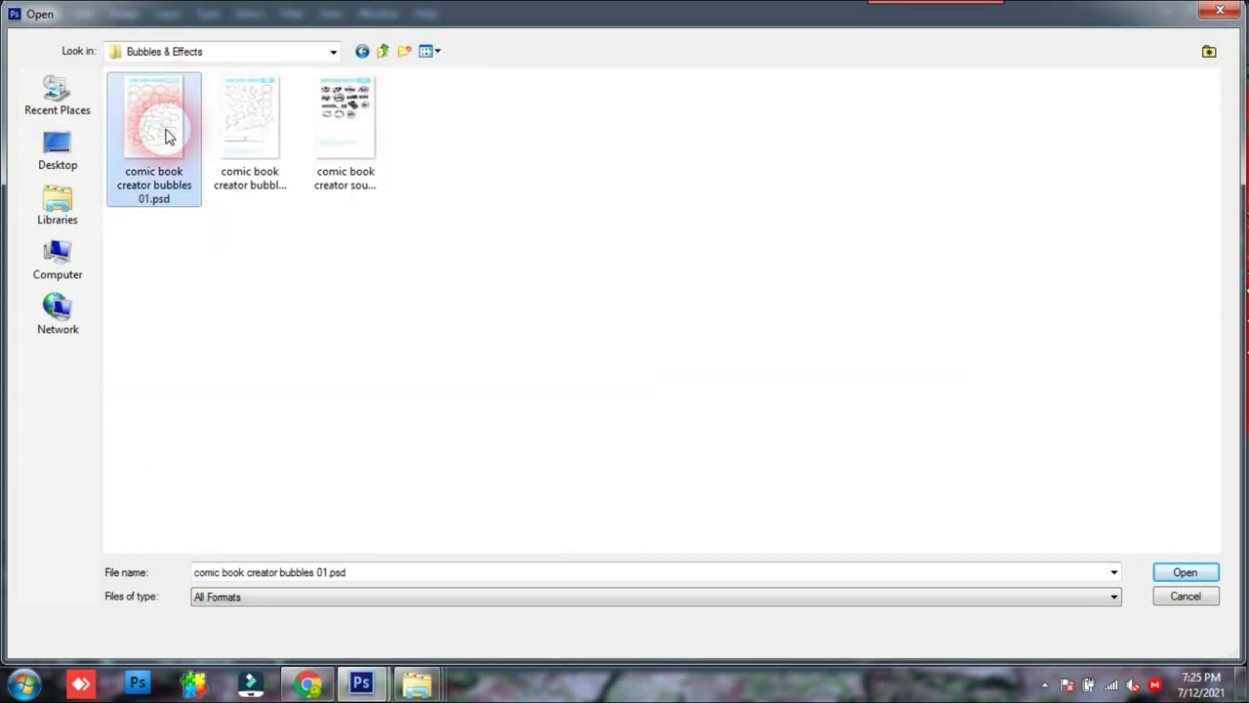
pyautogui.doubleClick(166, 137)
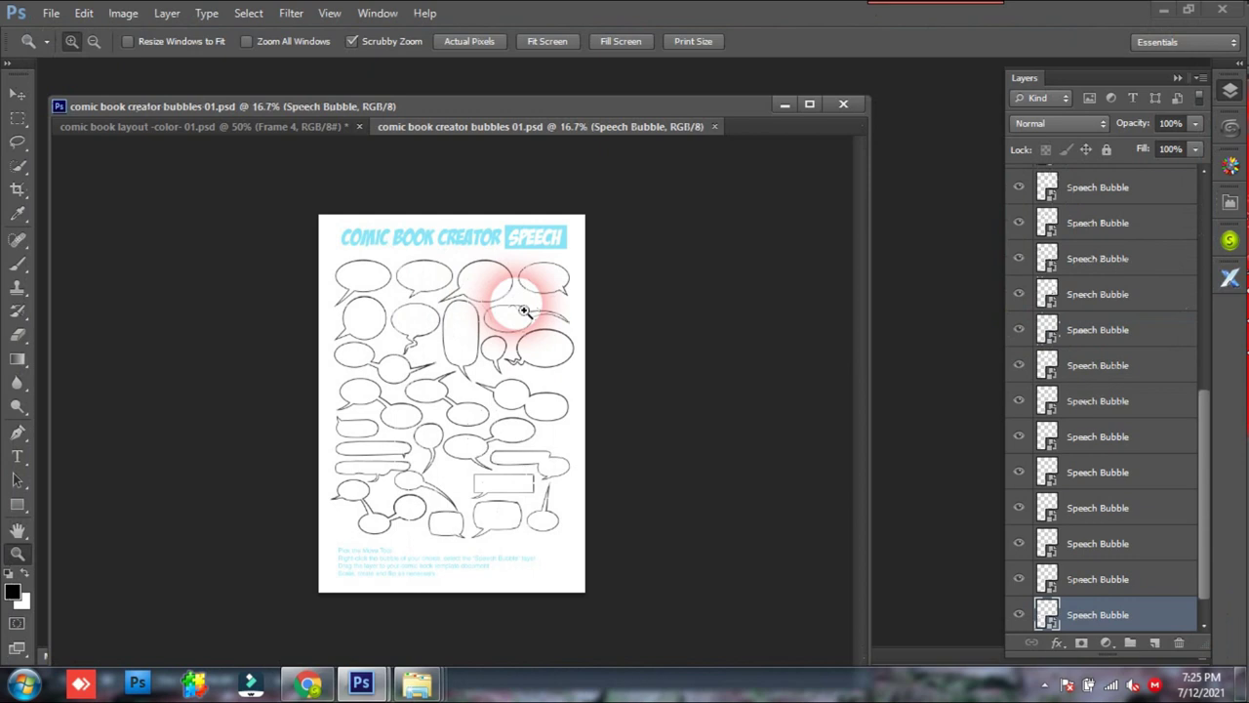
pyautogui.moveTo(494, 135)
pyautogui.mouseDown()
pyautogui.moveTo(697, 197)
pyautogui.moveTo(705, 170)
pyautogui.mouseUp()
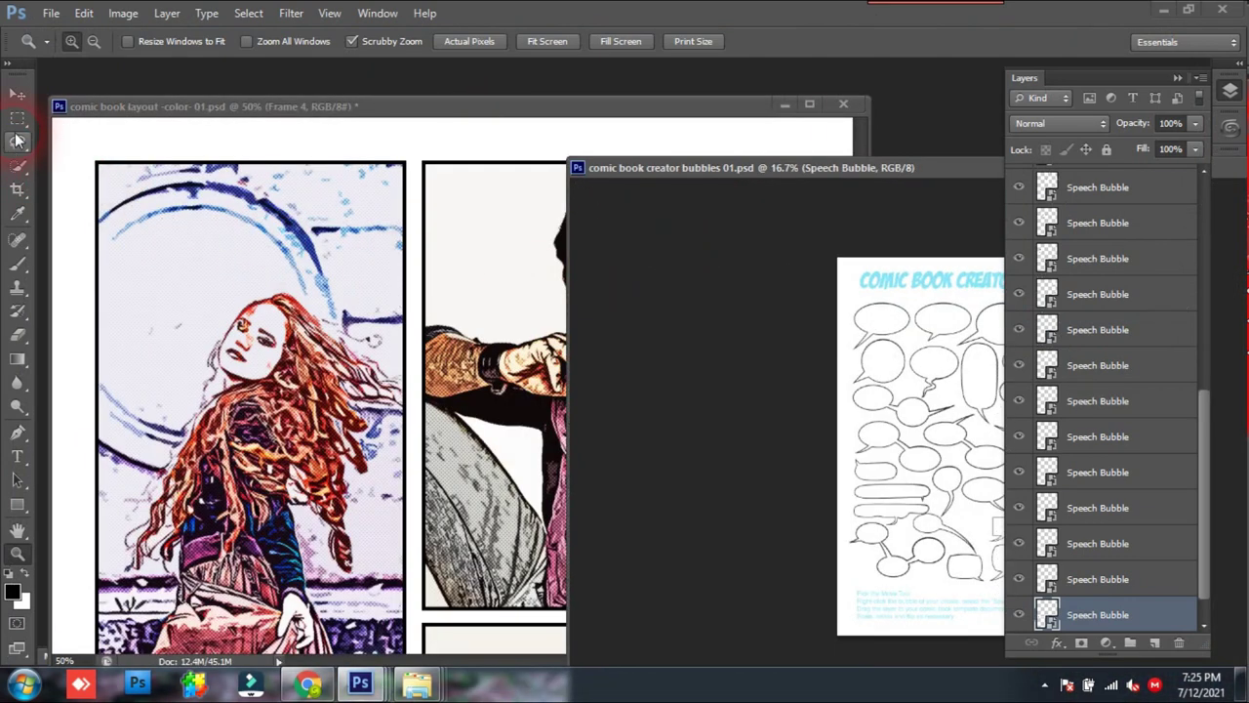
# Copy a speech bubble from the sheet into the layout, layered above the photo frames.
pyautogui.click(17, 94)
pyautogui.moveTo(887, 169); pyautogui.dragTo(750, 173)
pyautogui.moveTo(864, 382); pyautogui.dragTo(874, 354)
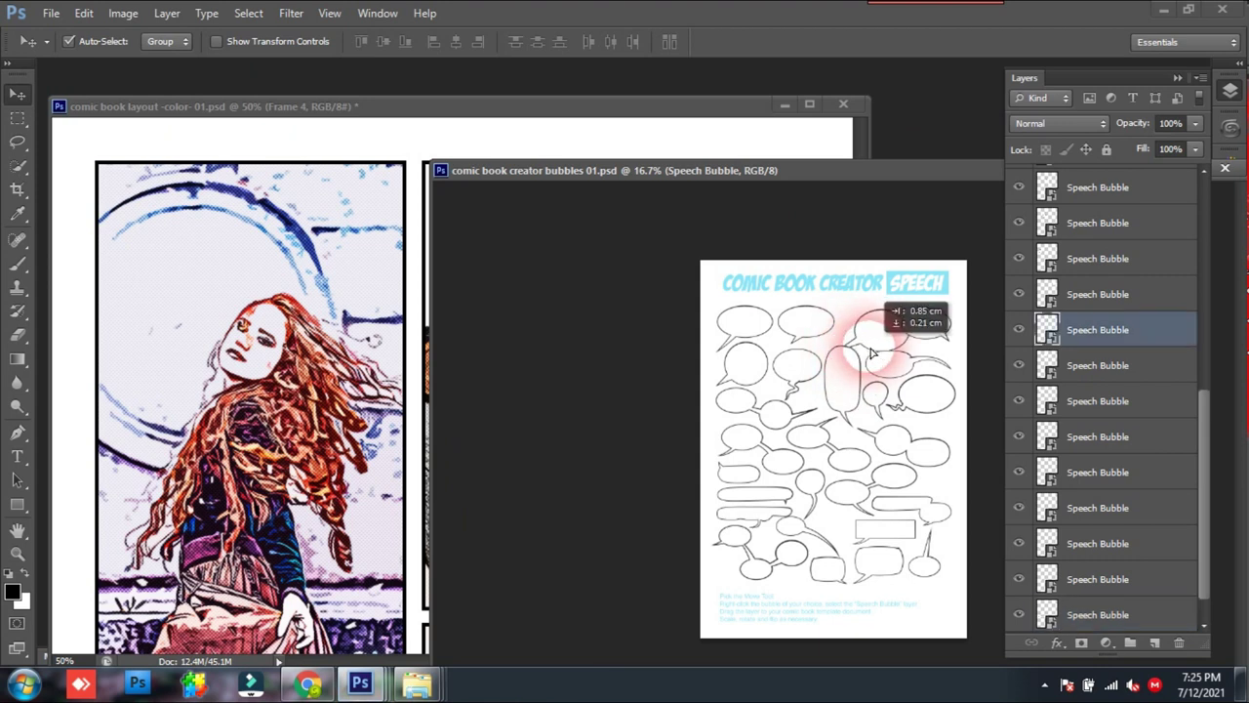
pyautogui.moveTo(874, 354); pyautogui.dragTo(325, 288)
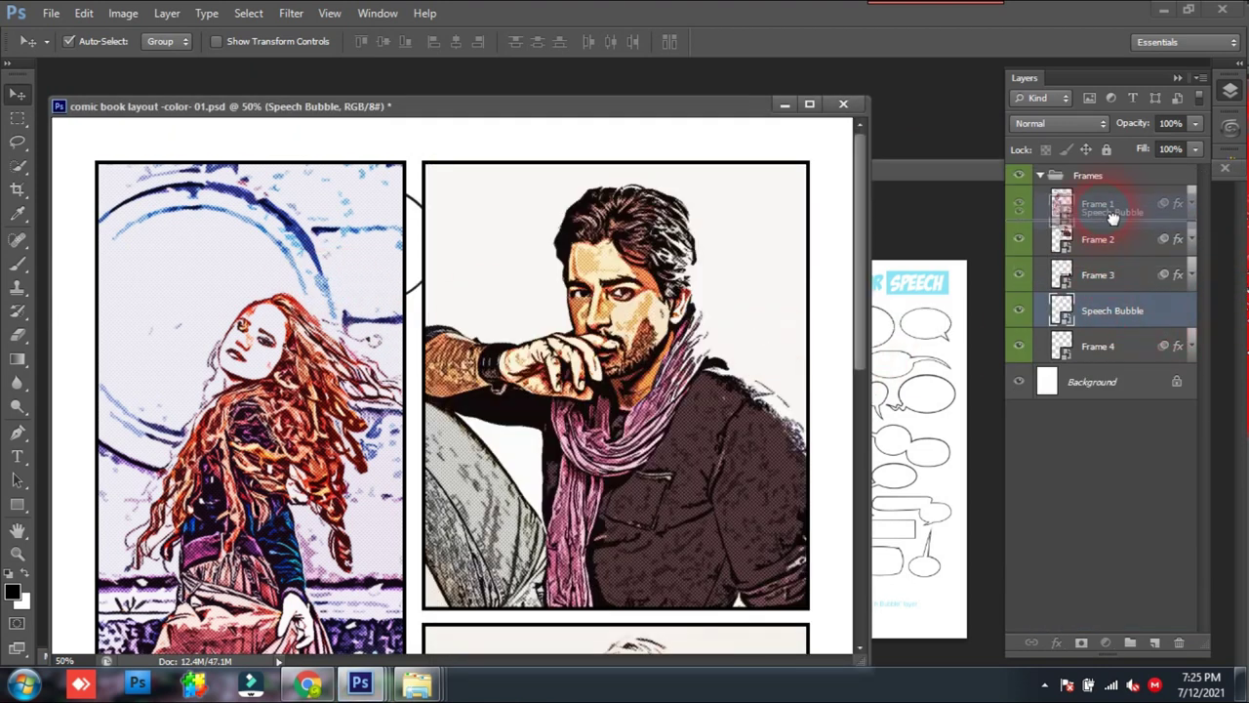
pyautogui.moveTo(1112, 217); pyautogui.dragTo(1113, 203)
pyautogui.moveTo(306, 259); pyautogui.dragTo(307, 258)
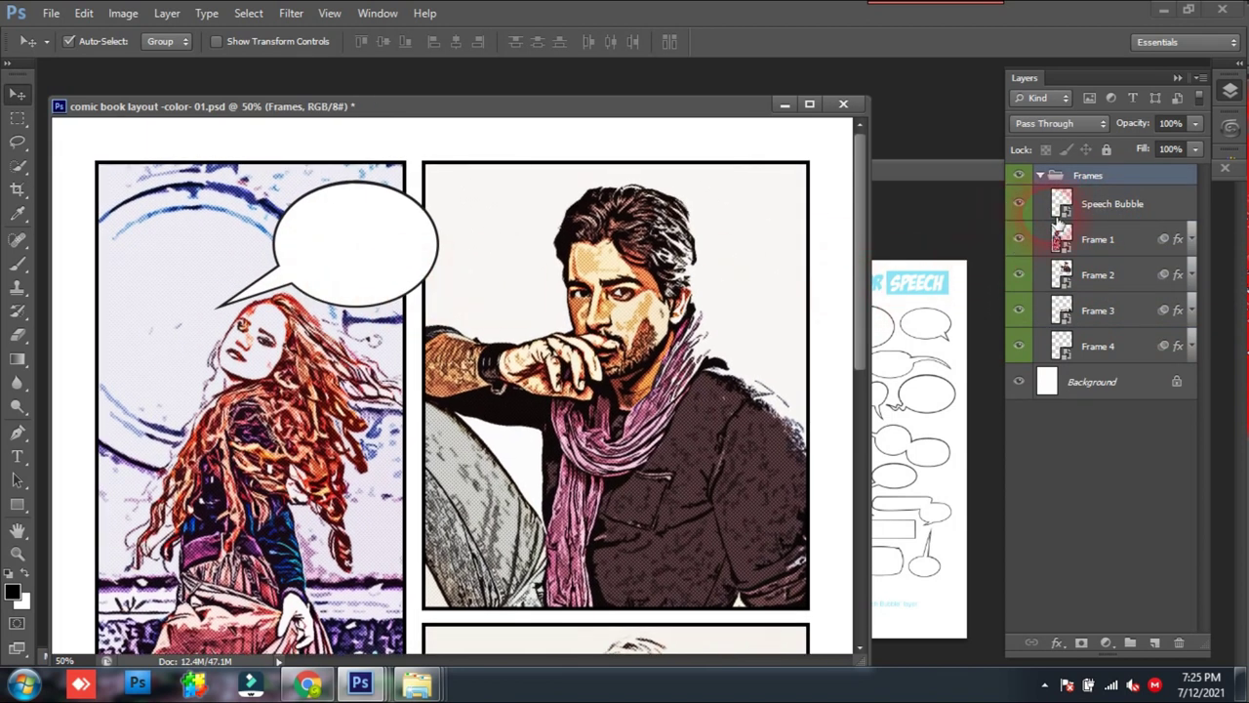
pyautogui.click(1058, 219)
pyautogui.moveTo(927, 304)
pyautogui.mouseDown()
pyautogui.moveTo(861, 313)
pyautogui.moveTo(386, 271)
pyautogui.moveTo(398, 262)
pyautogui.mouseUp()
# Flip the bubble horizontally and slide it right toward the man in panel two.
pyautogui.hotkey('ctrl', 't')
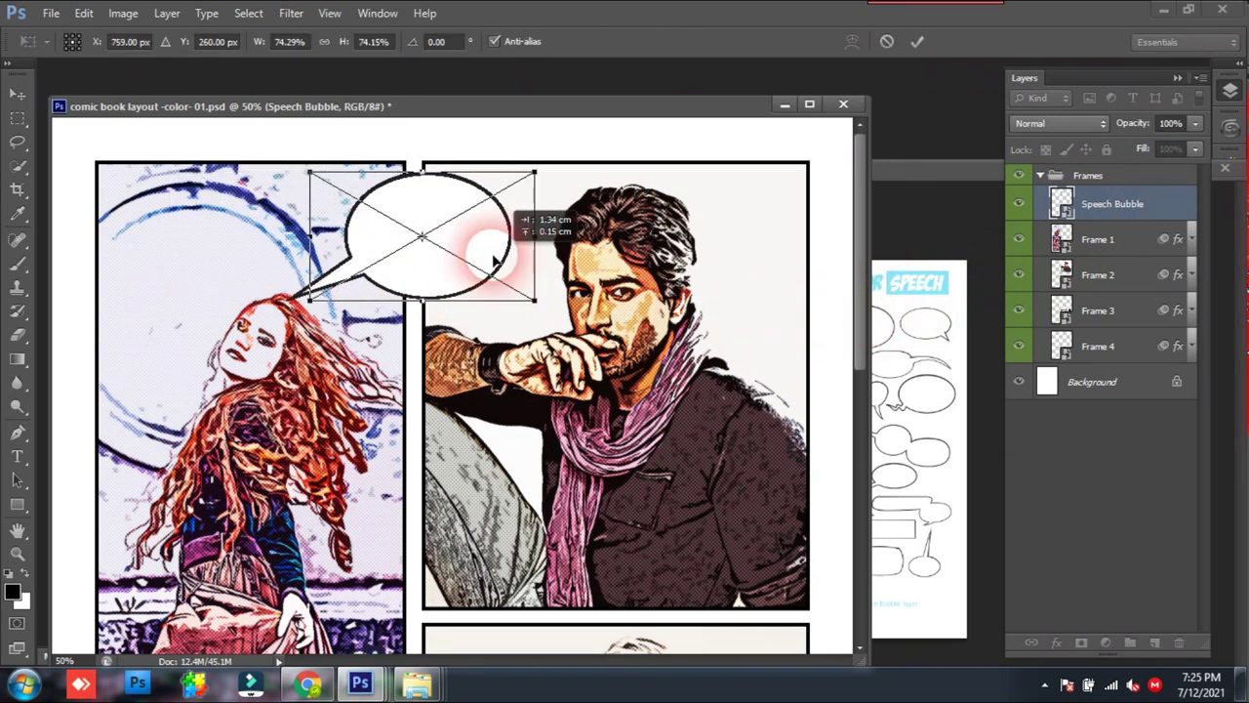
pyautogui.rightClick(398, 262)
pyautogui.click(491, 514)
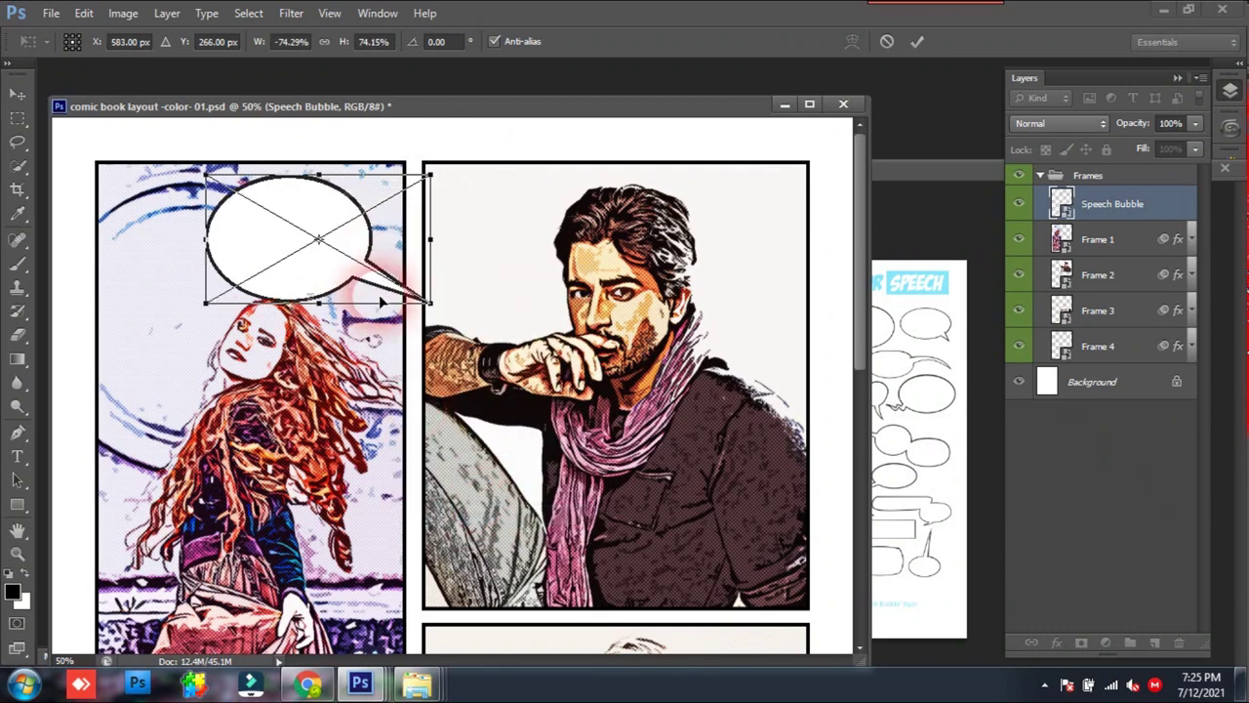
pyautogui.moveTo(336, 282); pyautogui.dragTo(417, 280)
pyautogui.press('Return')
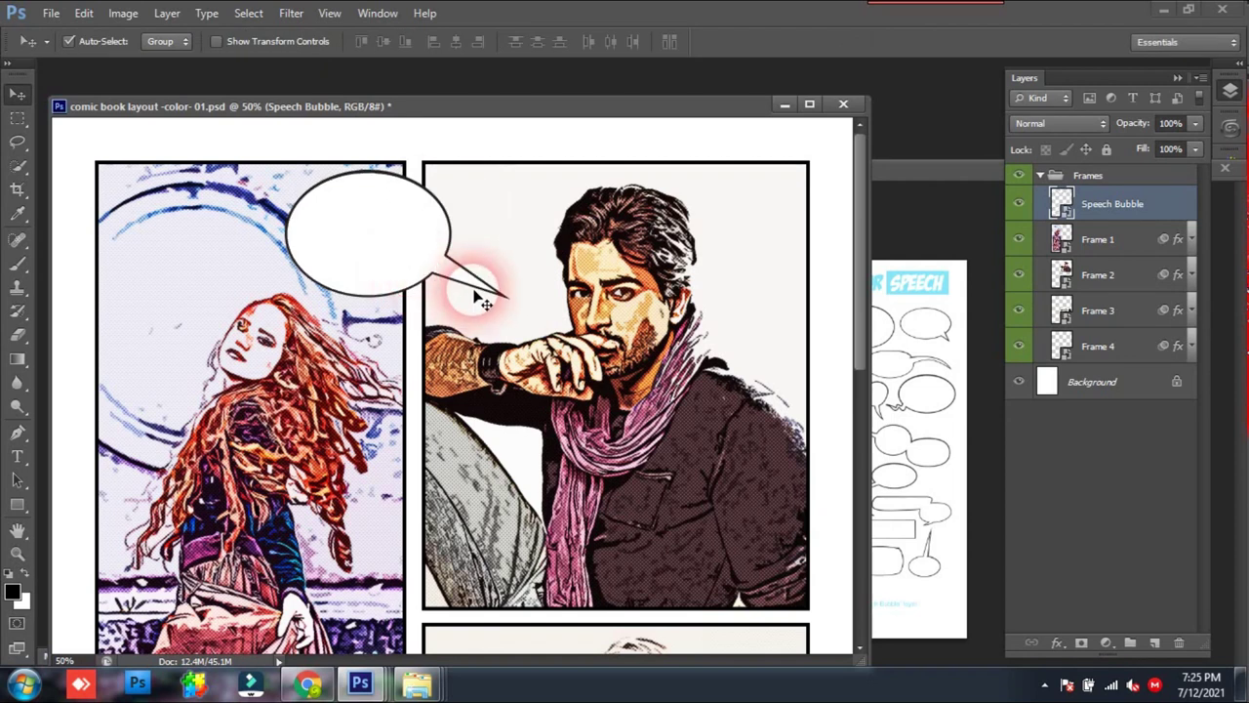
# Copy a second, tall speech bubble from the sheet into the layout.
pyautogui.click(971, 363)
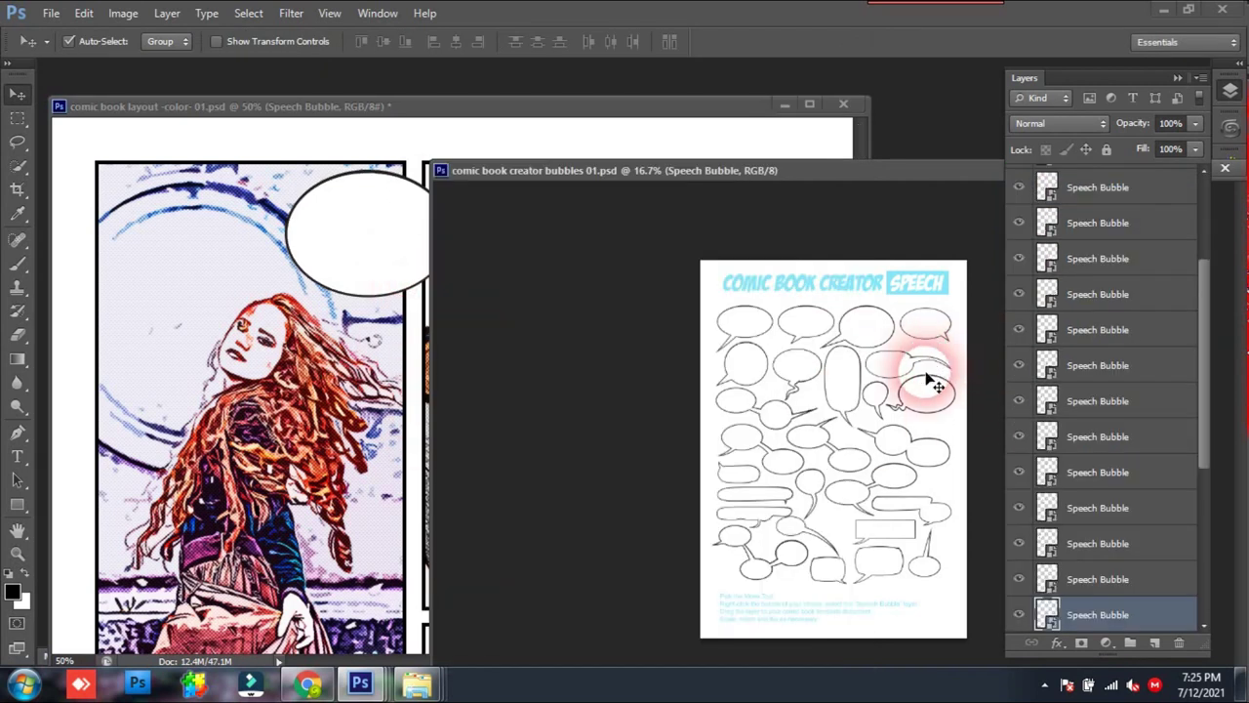
pyautogui.moveTo(836, 377)
pyautogui.mouseDown()
pyautogui.moveTo(865, 408)
pyautogui.moveTo(176, 324)
pyautogui.mouseUp()
pyautogui.moveTo(249, 342); pyautogui.dragTo(952, 239)
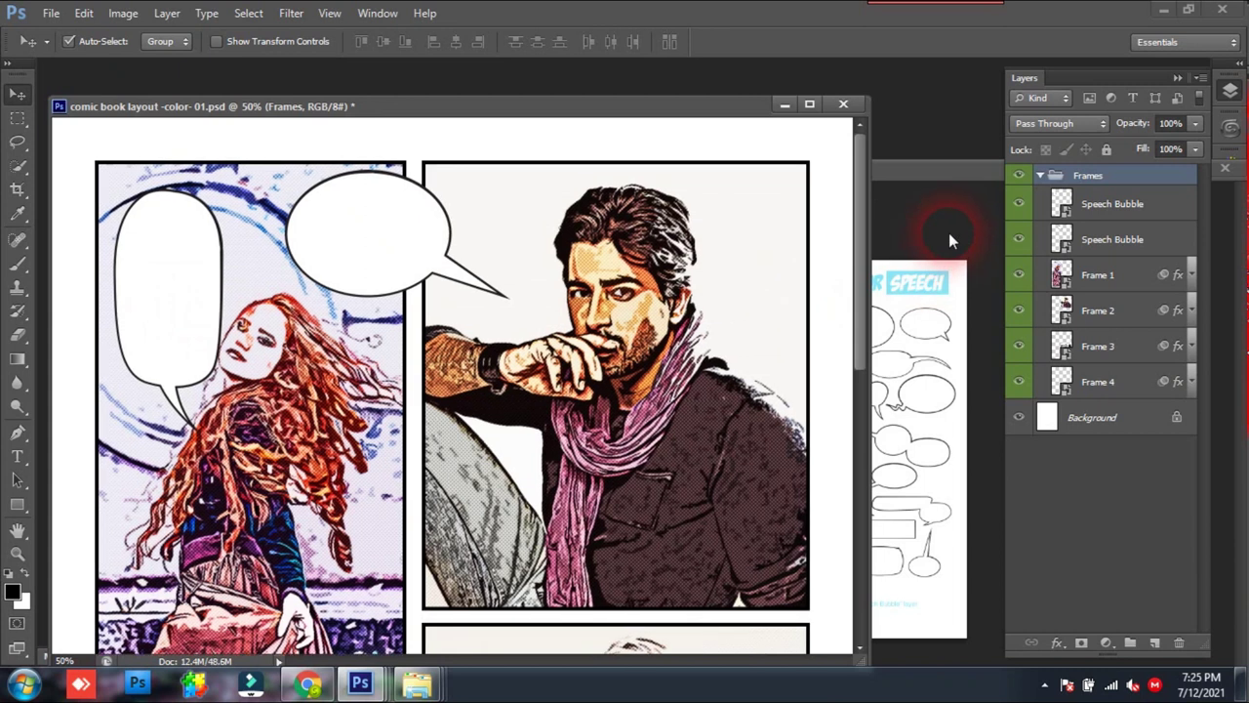
pyautogui.click(1137, 205)
# Move the tall bubble into the red-haired girl's top-left corner and commit.
pyautogui.hotkey('ctrl', 't')
pyautogui.click(191, 273)
pyautogui.moveTo(200, 301); pyautogui.dragTo(190, 284)
pyautogui.doubleClick(189, 284)
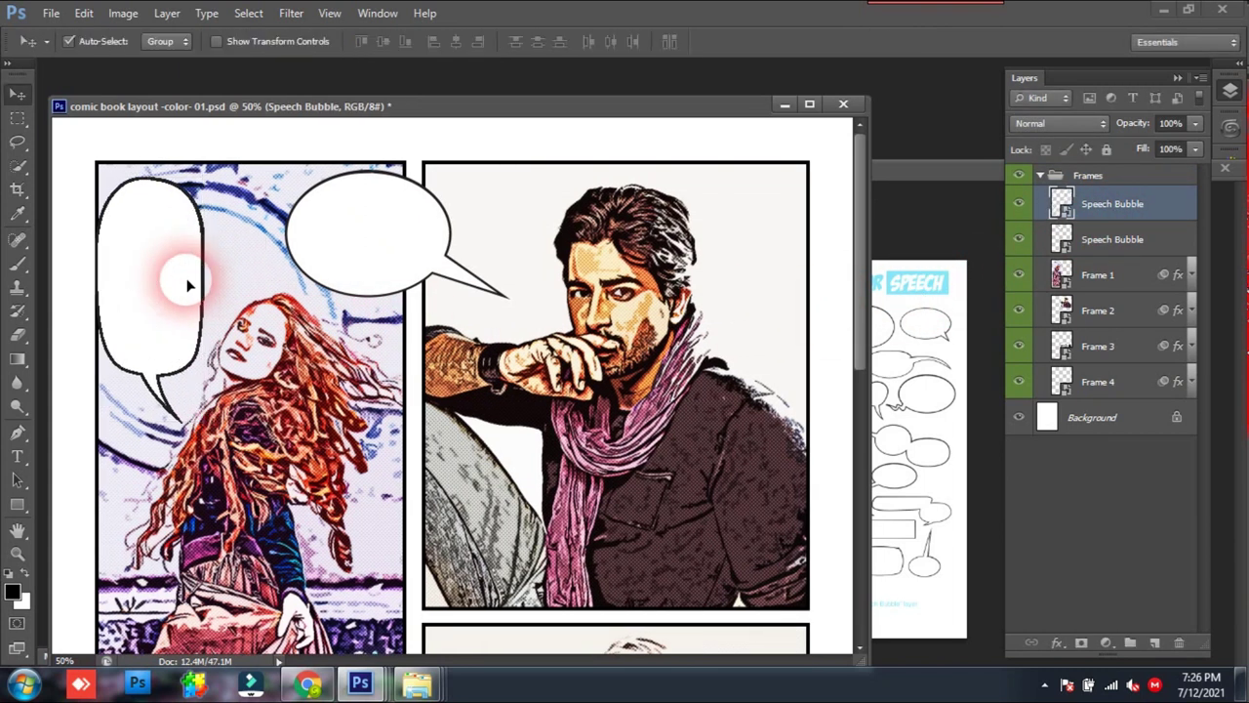
pyautogui.scroll(-5, 553, 485)
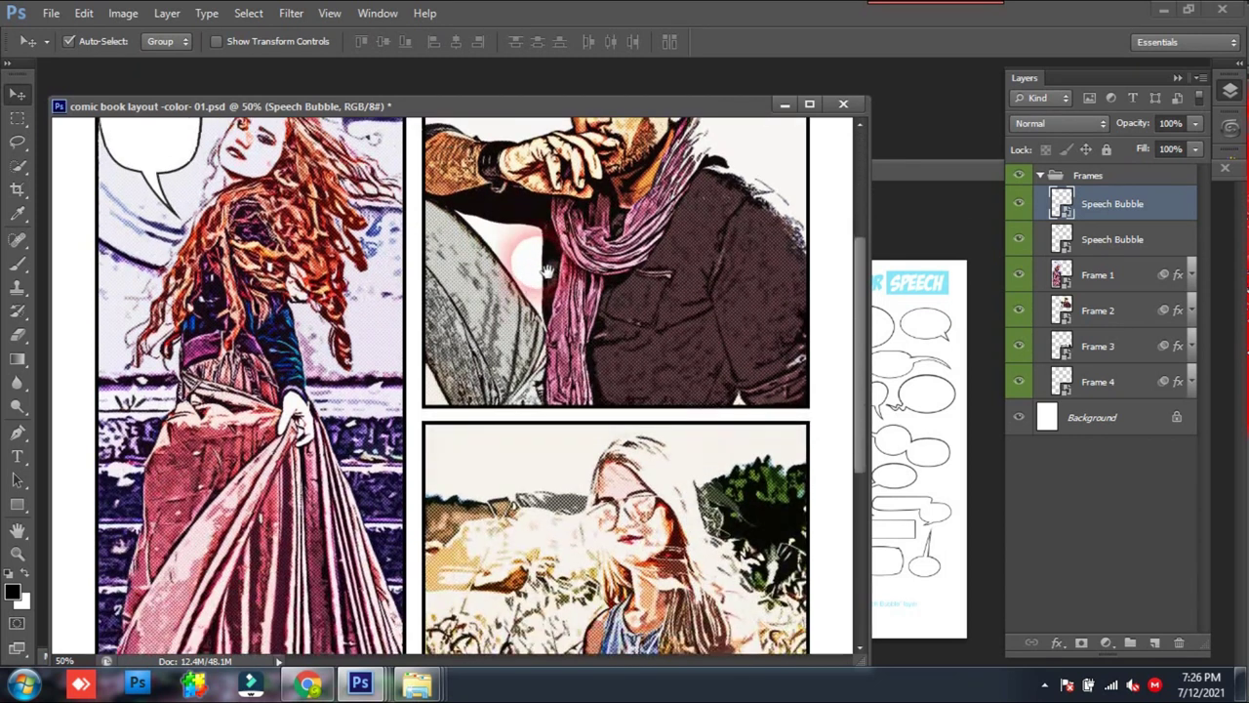
pyautogui.scroll(-1, 553, 485)
pyautogui.scroll(-3, 553, 485)
# Copy a third speech bubble into the blonde girl's panel.
pyautogui.click(910, 437)
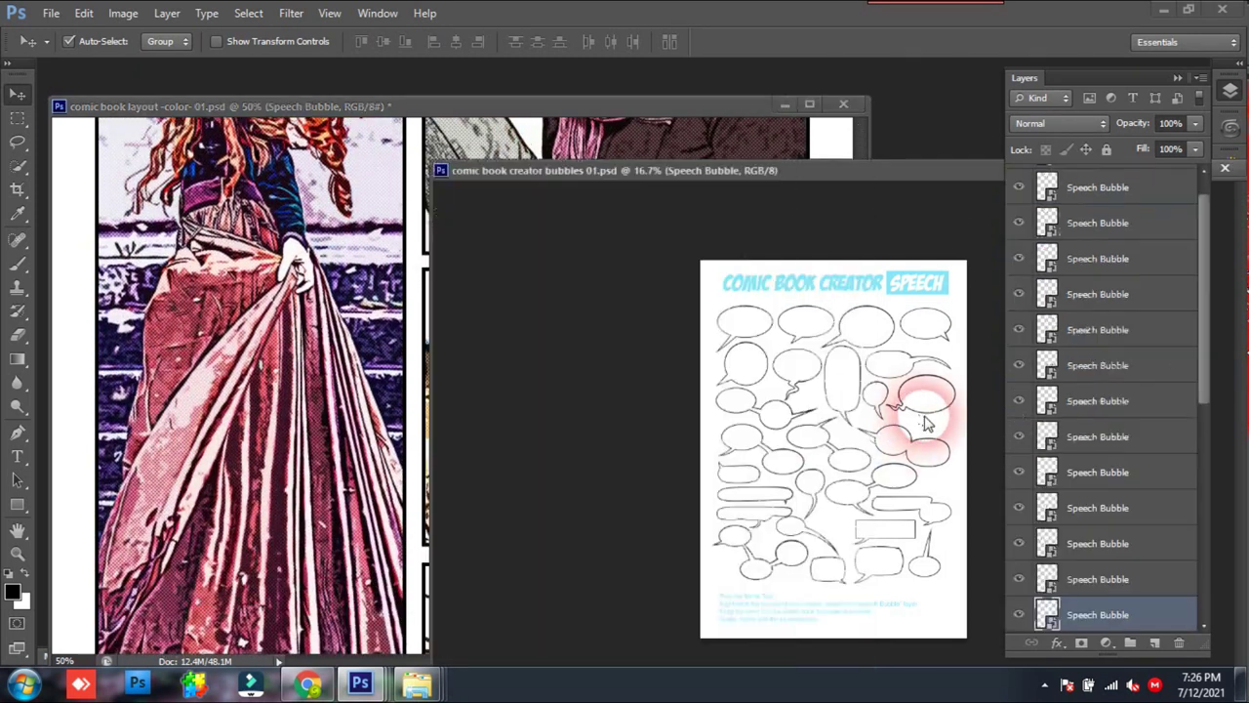
pyautogui.click(930, 405)
pyautogui.moveTo(930, 410); pyautogui.dragTo(388, 434)
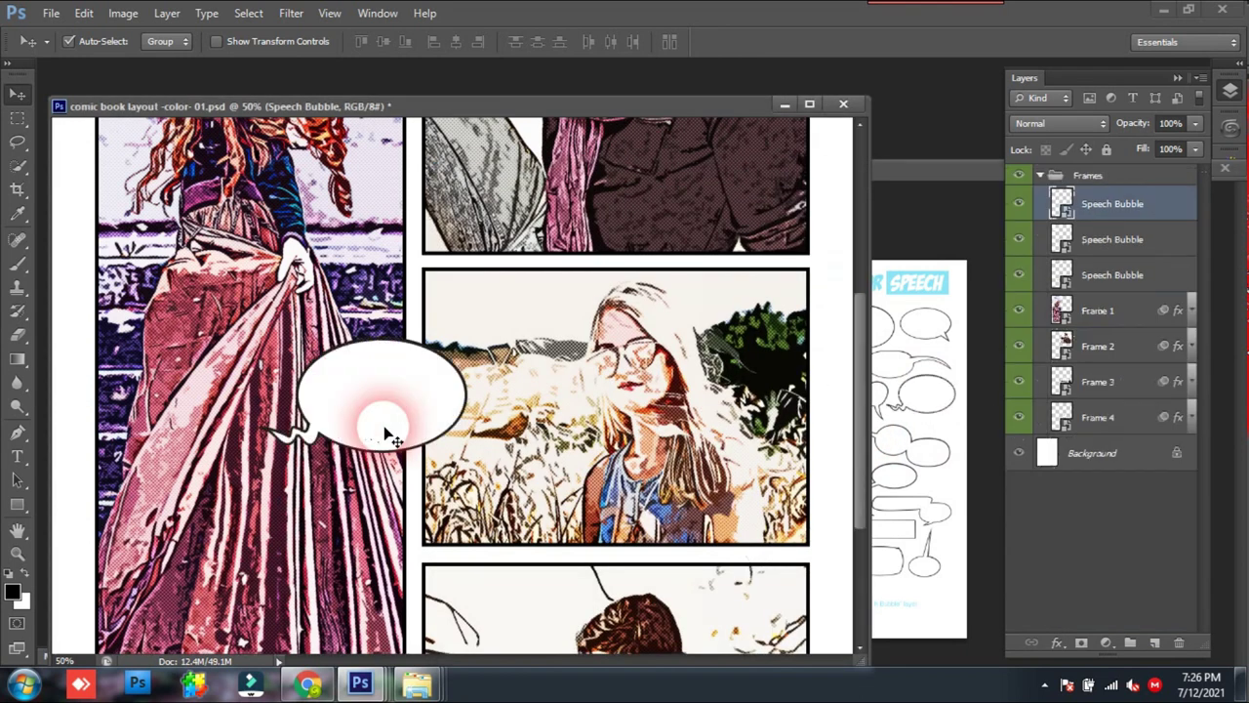
pyautogui.hotkey('ctrl', 't')
pyautogui.moveTo(423, 404); pyautogui.dragTo(558, 386)
# Flip the third bubble horizontally, lower it, and tilt it about -25°.
pyautogui.rightClick(559, 386)
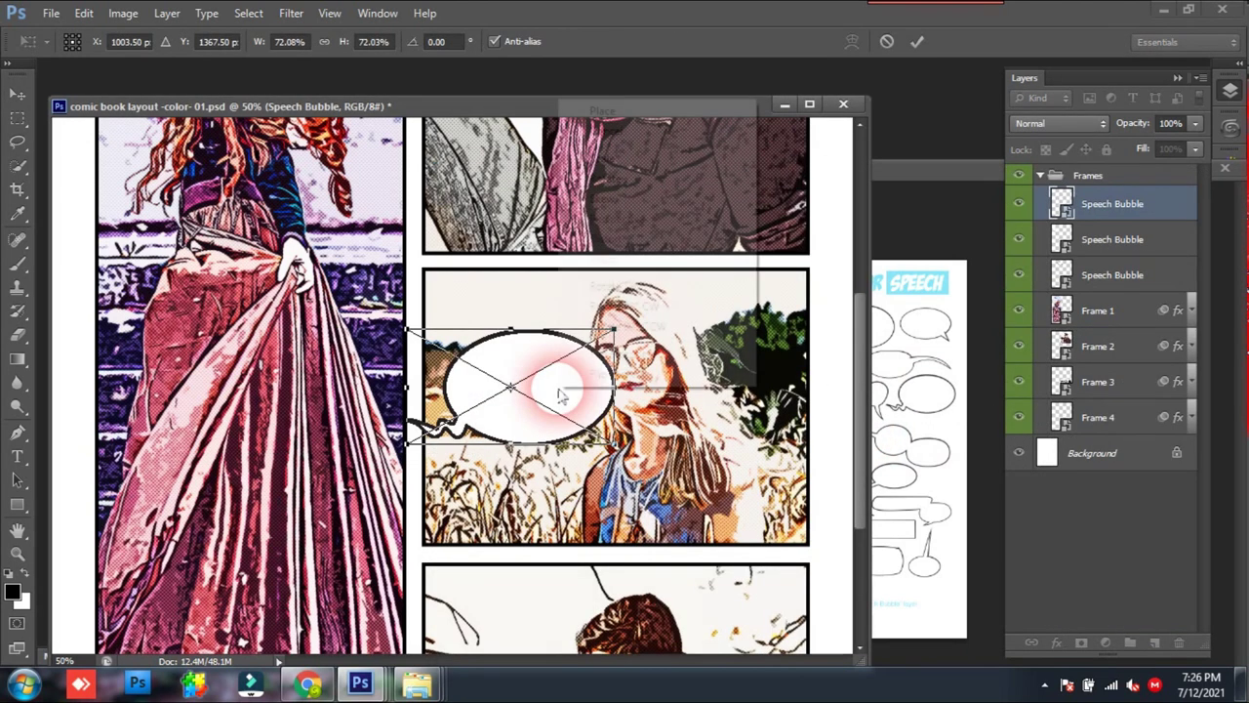
pyautogui.click(673, 357)
pyautogui.moveTo(521, 445); pyautogui.dragTo(522, 498)
pyautogui.moveTo(630, 509); pyautogui.dragTo(704, 447)
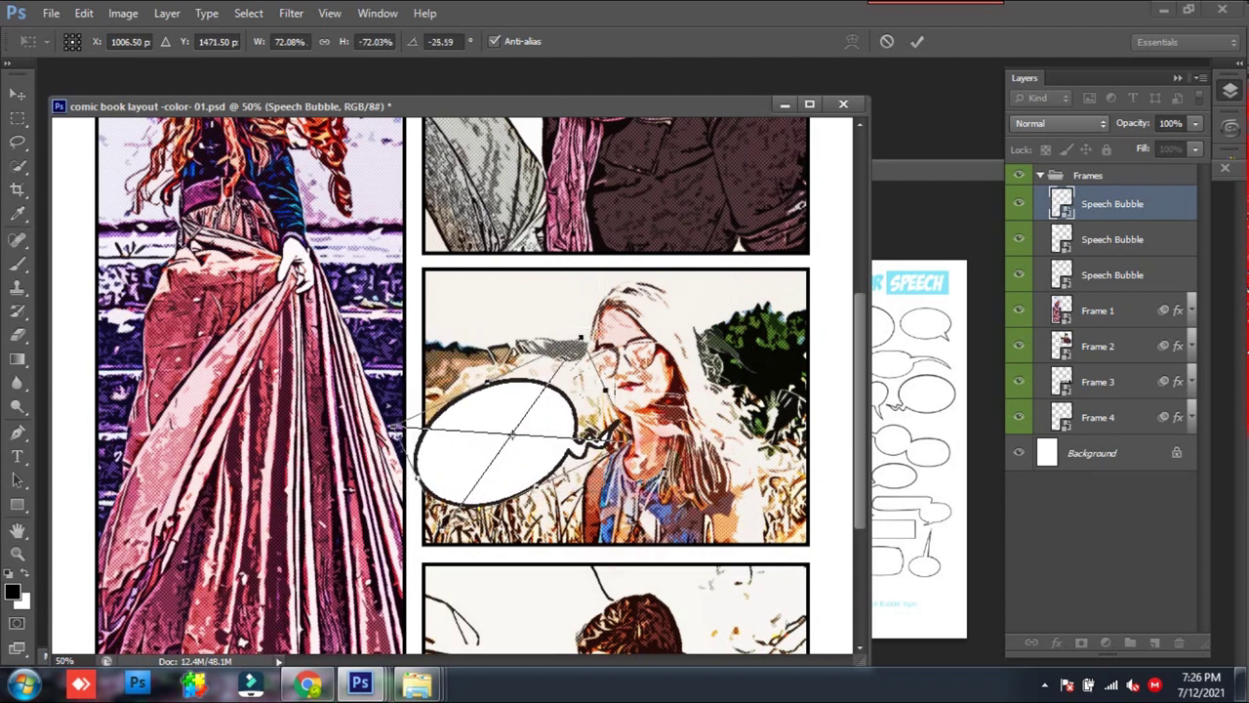
pyautogui.press('Return')
pyautogui.scroll(-5, 644, 532)
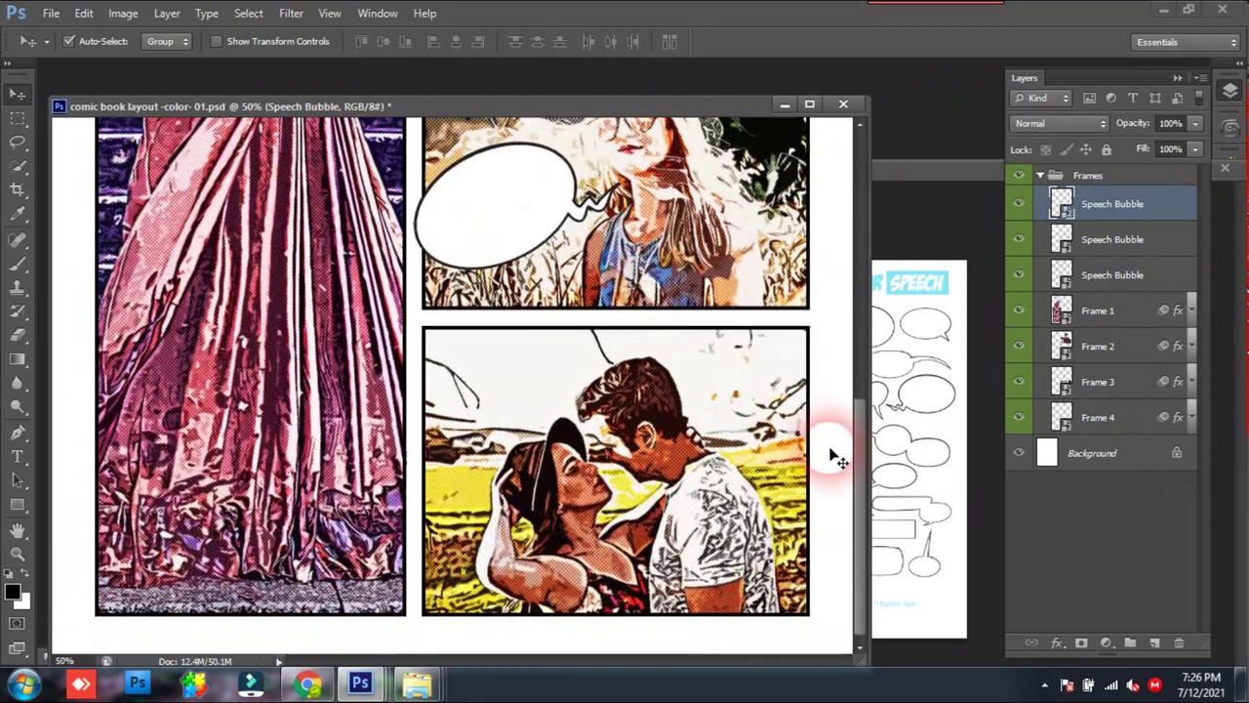
# Select another Speech Bubble layer on the bubbles sheet.
pyautogui.click(912, 449)
pyautogui.rightClick(893, 451)
pyautogui.click(932, 456)
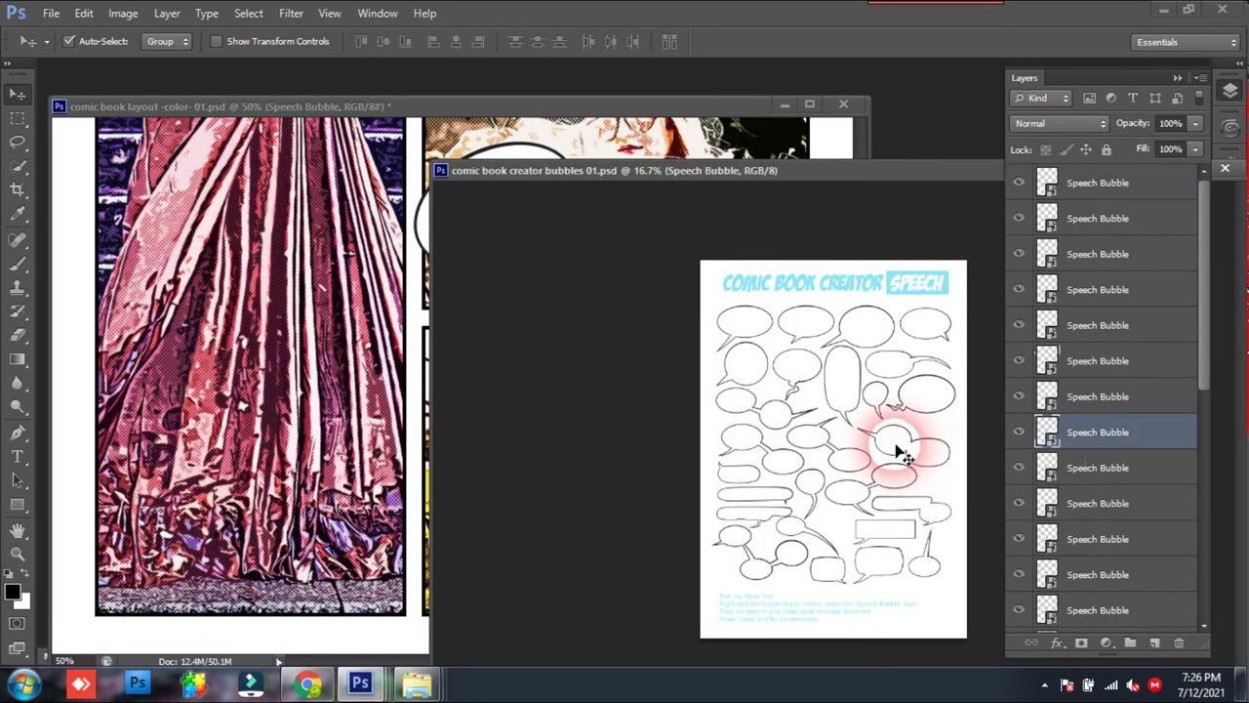
# Place a fourth Speech Bubble above the couple's bottom panel, then view the page at 25%.
pyautogui.rightClick(906, 367)
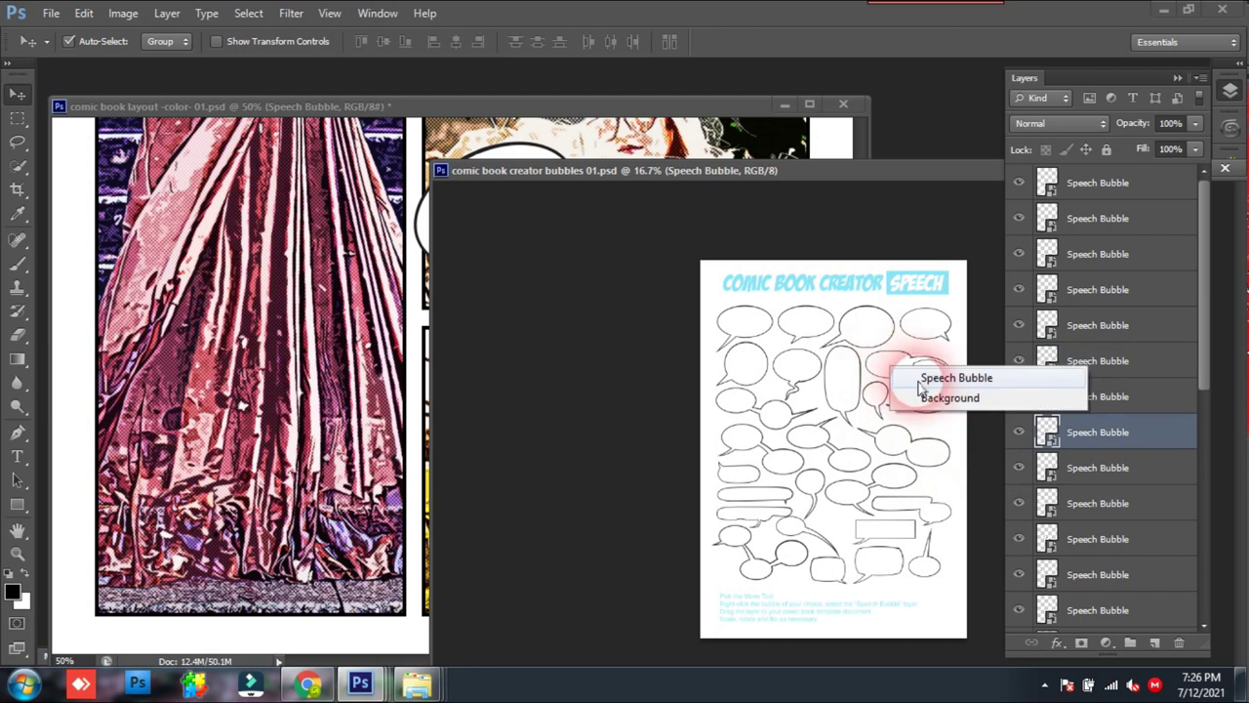
pyautogui.click(939, 375)
pyautogui.moveTo(900, 366); pyautogui.dragTo(408, 436)
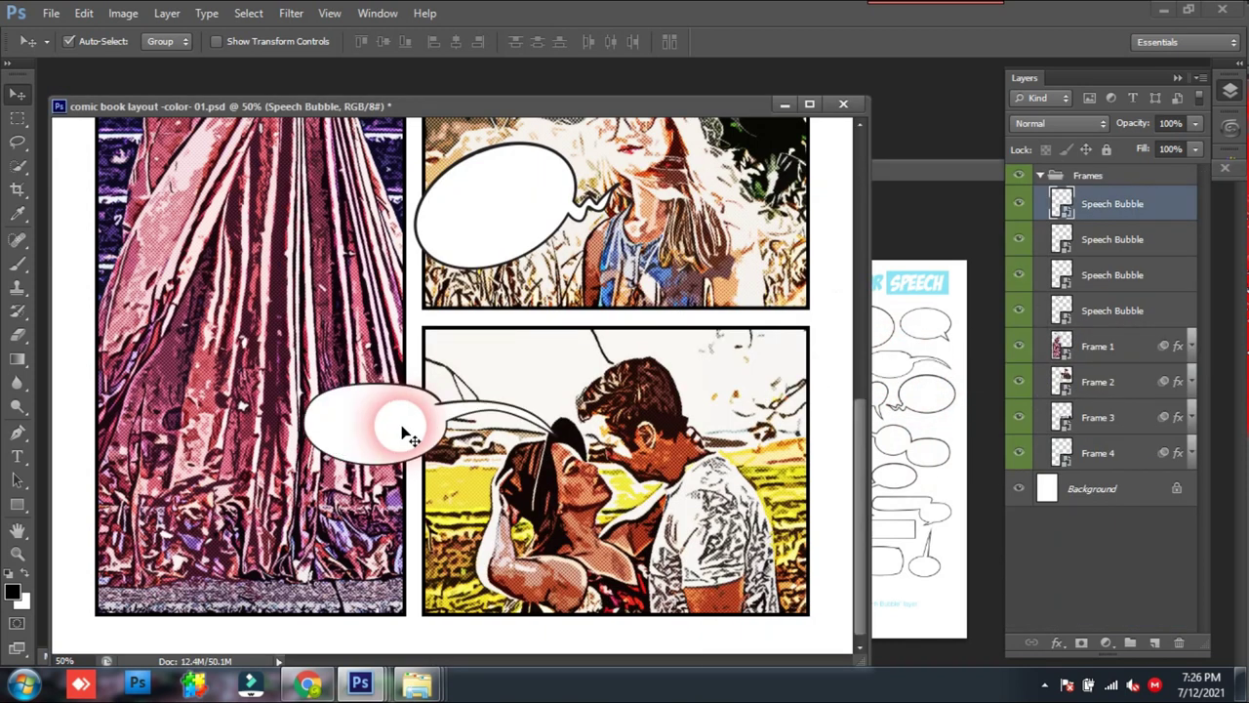
pyautogui.hotkey('ctrl', 't')
pyautogui.moveTo(408, 446)
pyautogui.mouseDown()
pyautogui.moveTo(477, 391)
pyautogui.moveTo(381, 404)
pyautogui.mouseUp()
pyautogui.press('Return')
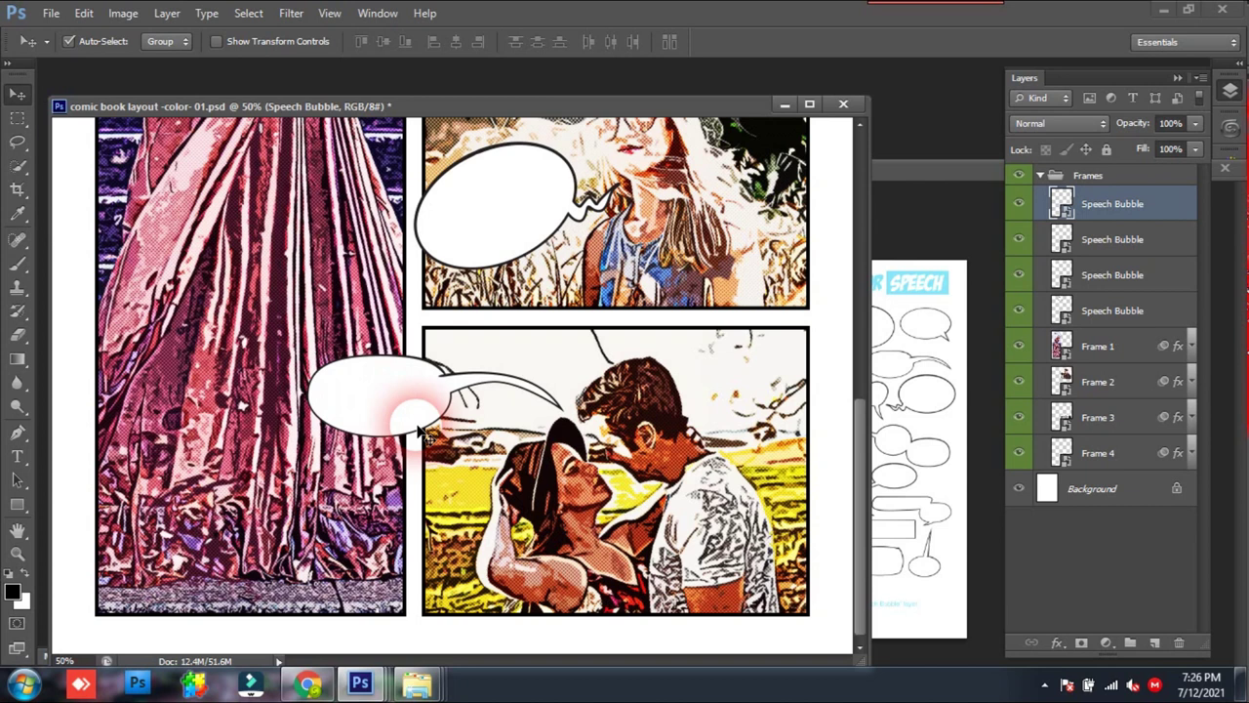
pyautogui.hotkey('ctrl', '-')
pyautogui.hotkey('ctrl', '-')
pyautogui.hotkey('ctrl', '-')
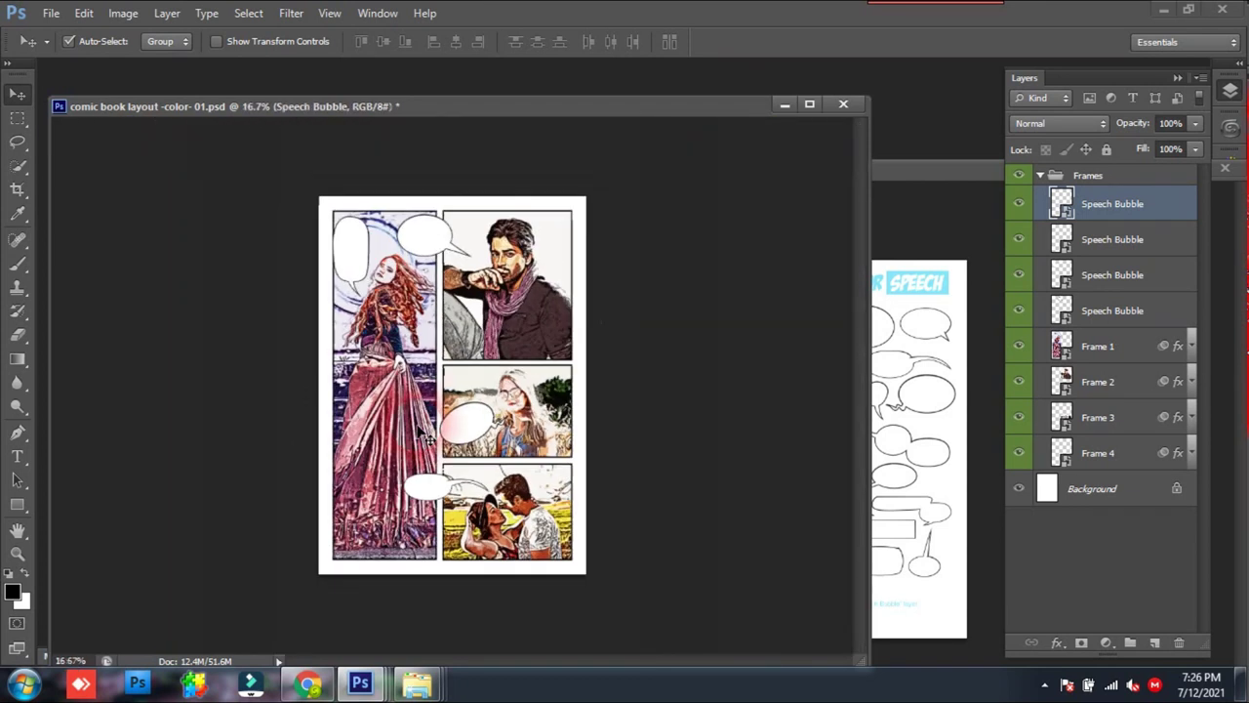
pyautogui.hotkey('ctrl', '+')
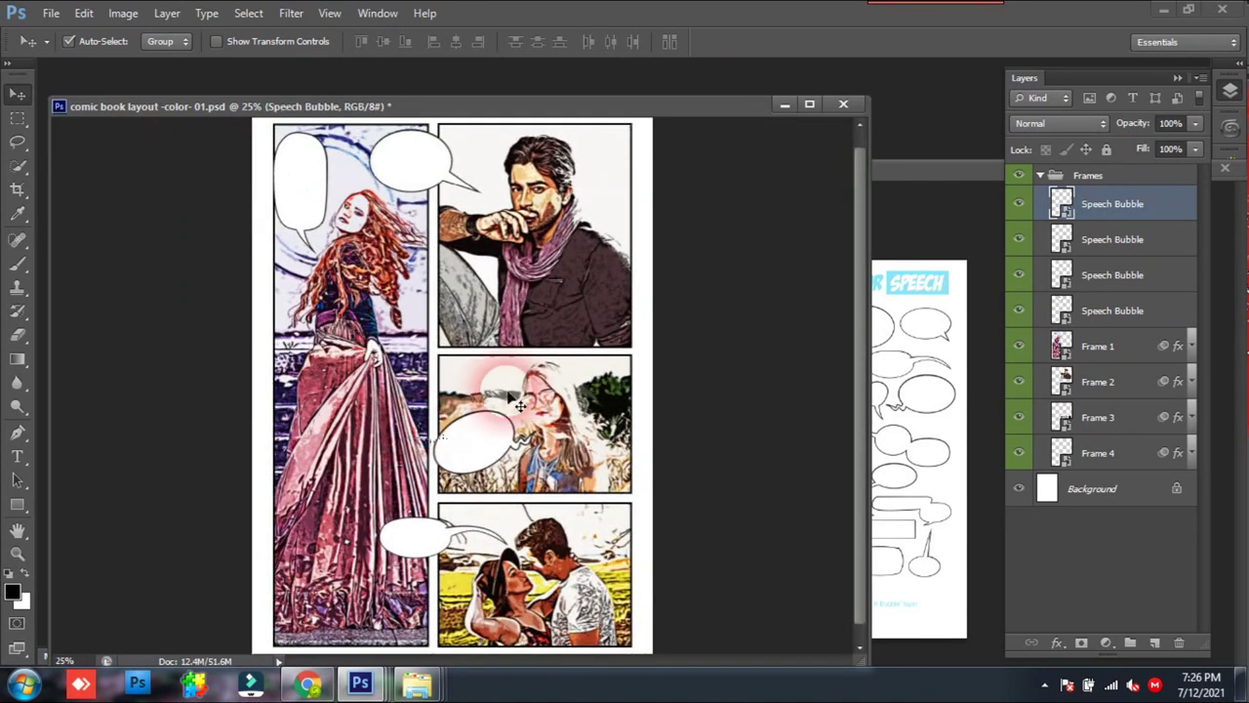
# Close the bubbles sheet and open comic book creator sound effects.psd.
pyautogui.click(919, 293)
pyautogui.moveTo(928, 180); pyautogui.dragTo(895, 236)
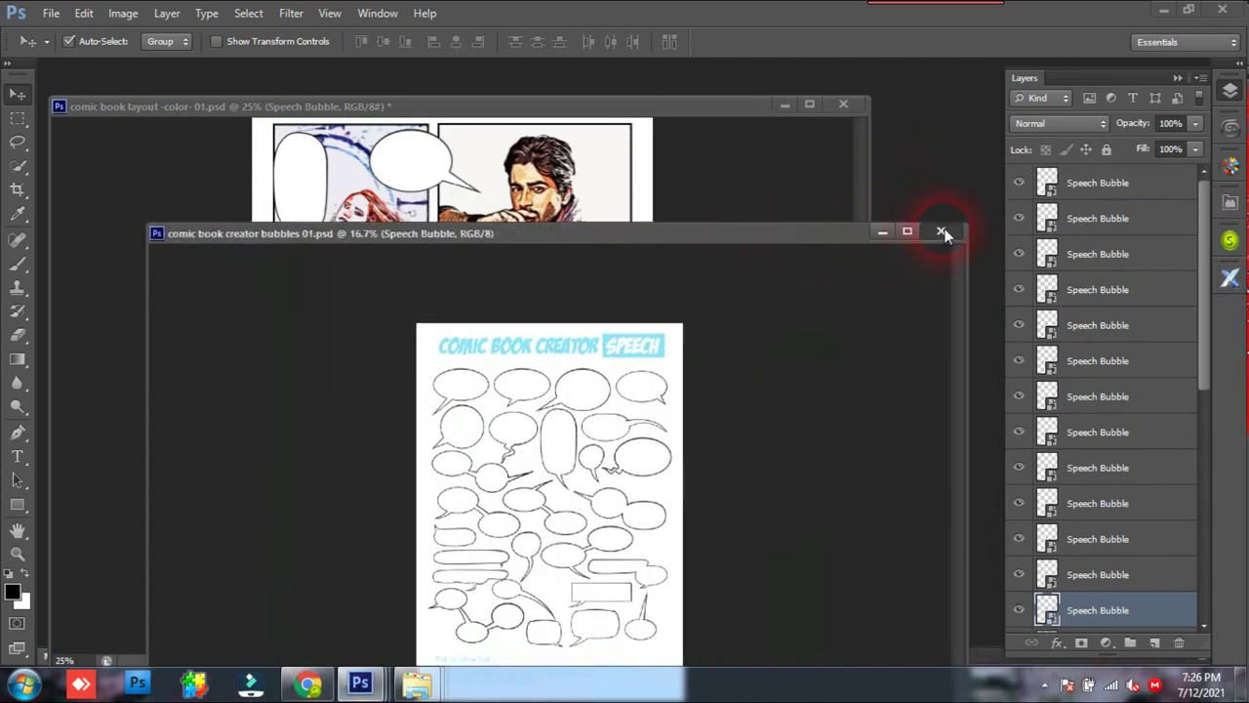
pyautogui.click(942, 232)
pyautogui.hotkey('ctrl', 'o')
pyautogui.click(348, 159)
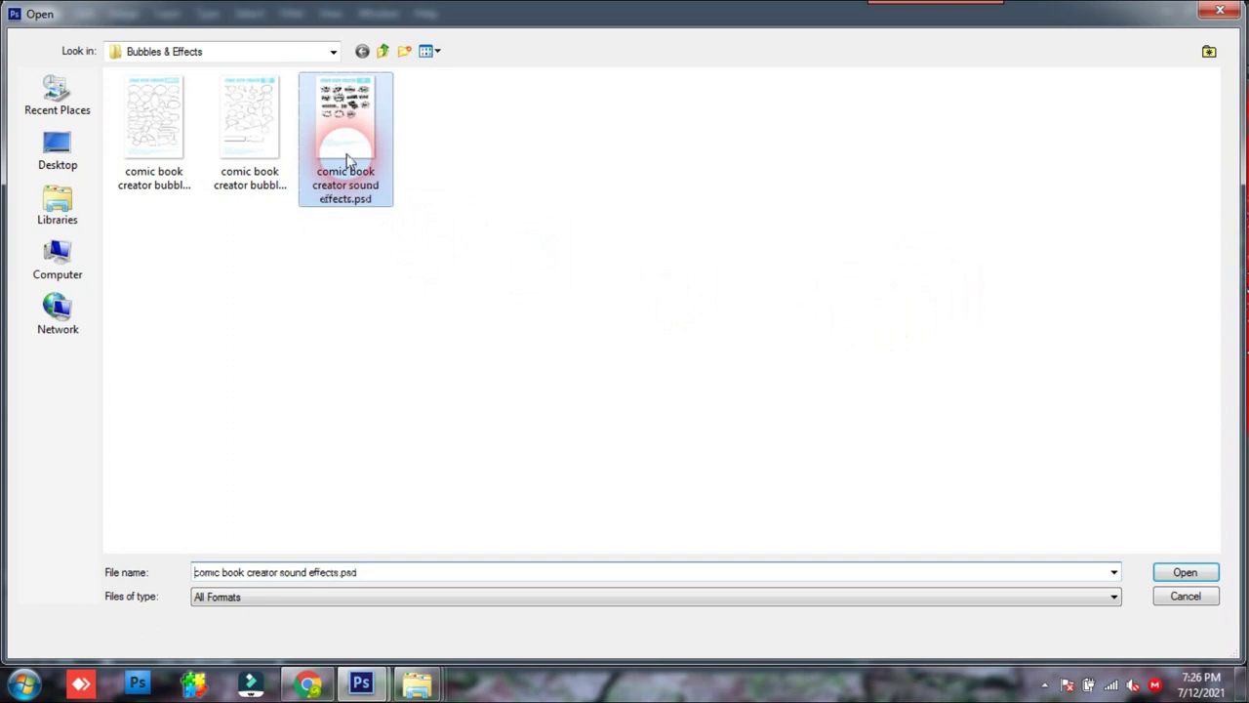
pyautogui.doubleClick(348, 159)
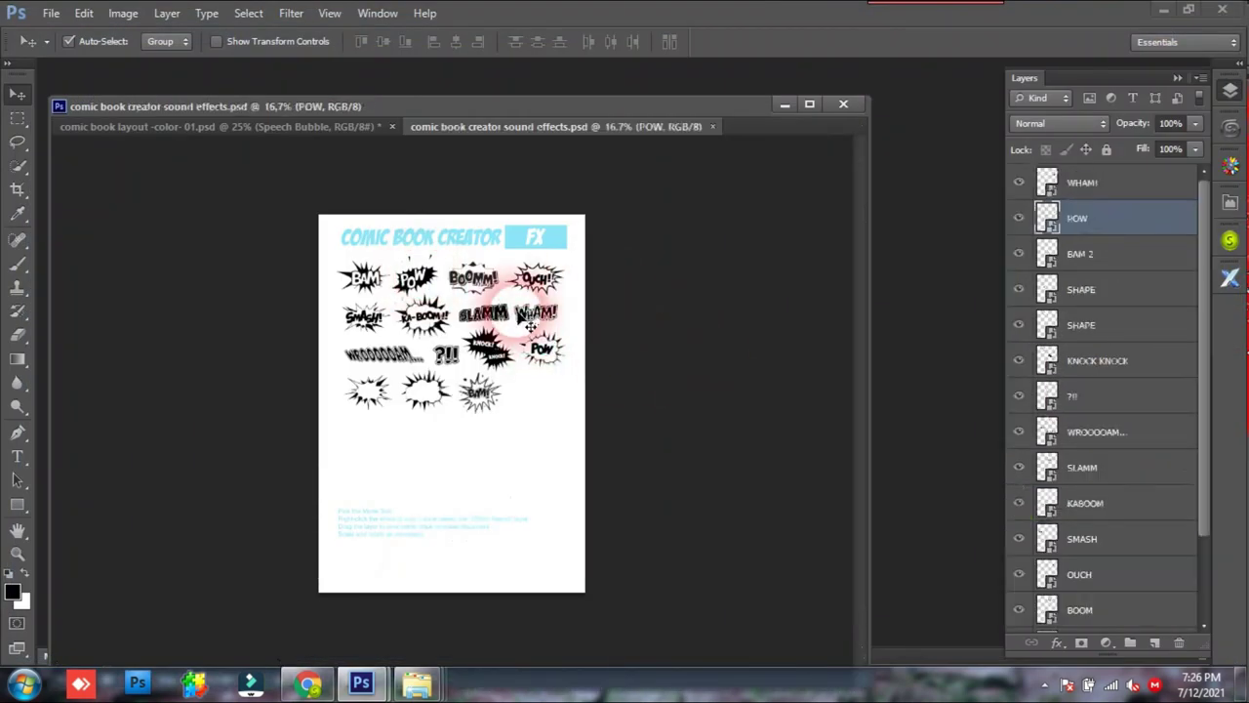
# Zoom into the sound effects sheet and float it beside the layout.
pyautogui.hotkey('ctrl', '+')
pyautogui.hotkey('ctrl', '+')
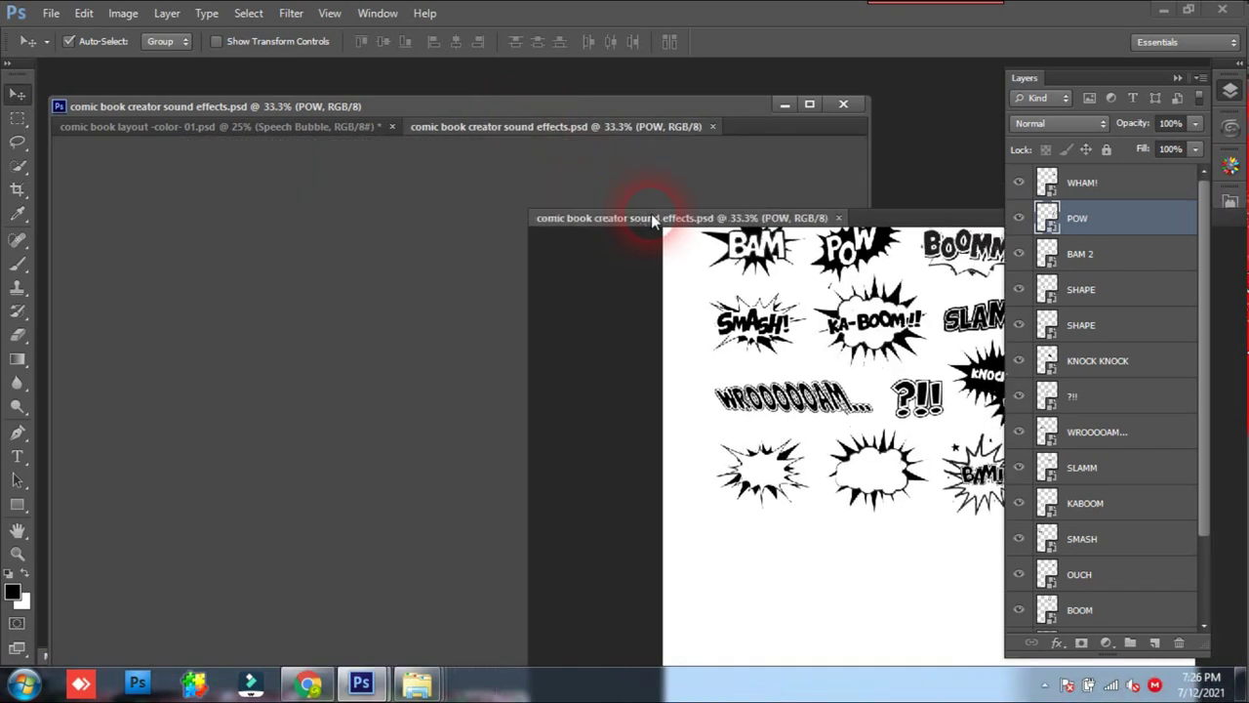
pyautogui.moveTo(527, 127); pyautogui.dragTo(650, 202)
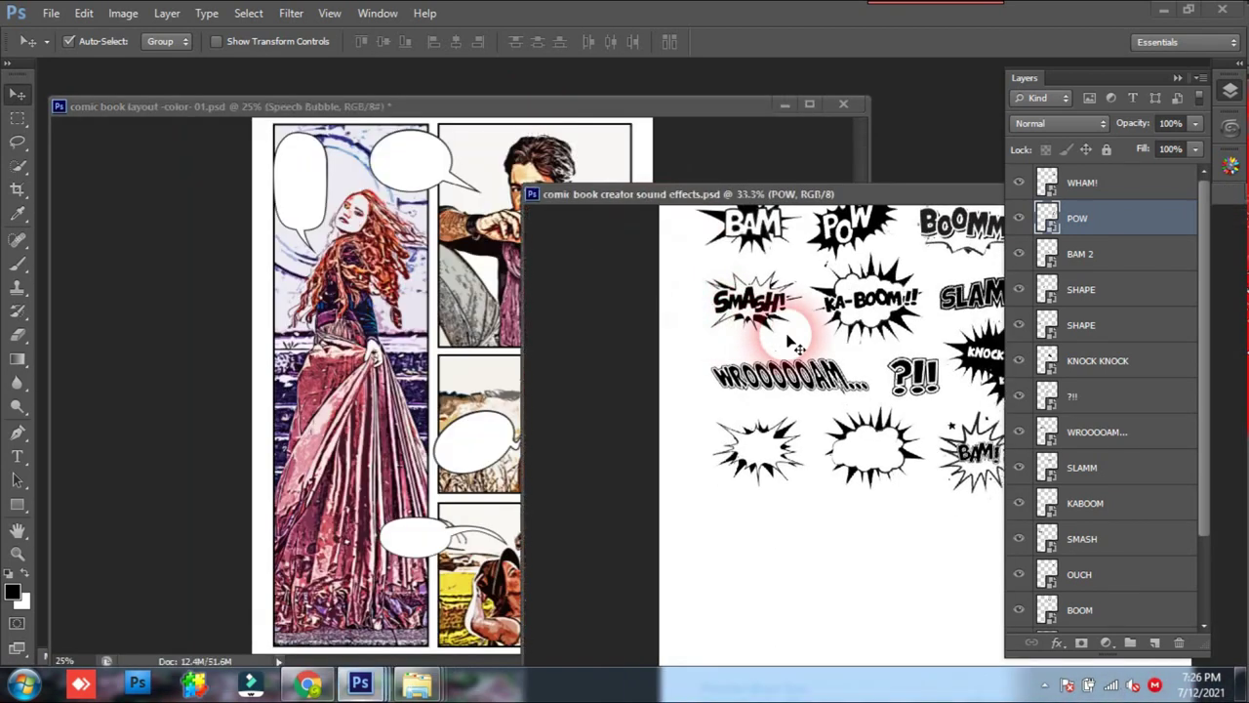
pyautogui.moveTo(836, 362); pyautogui.dragTo(863, 468)
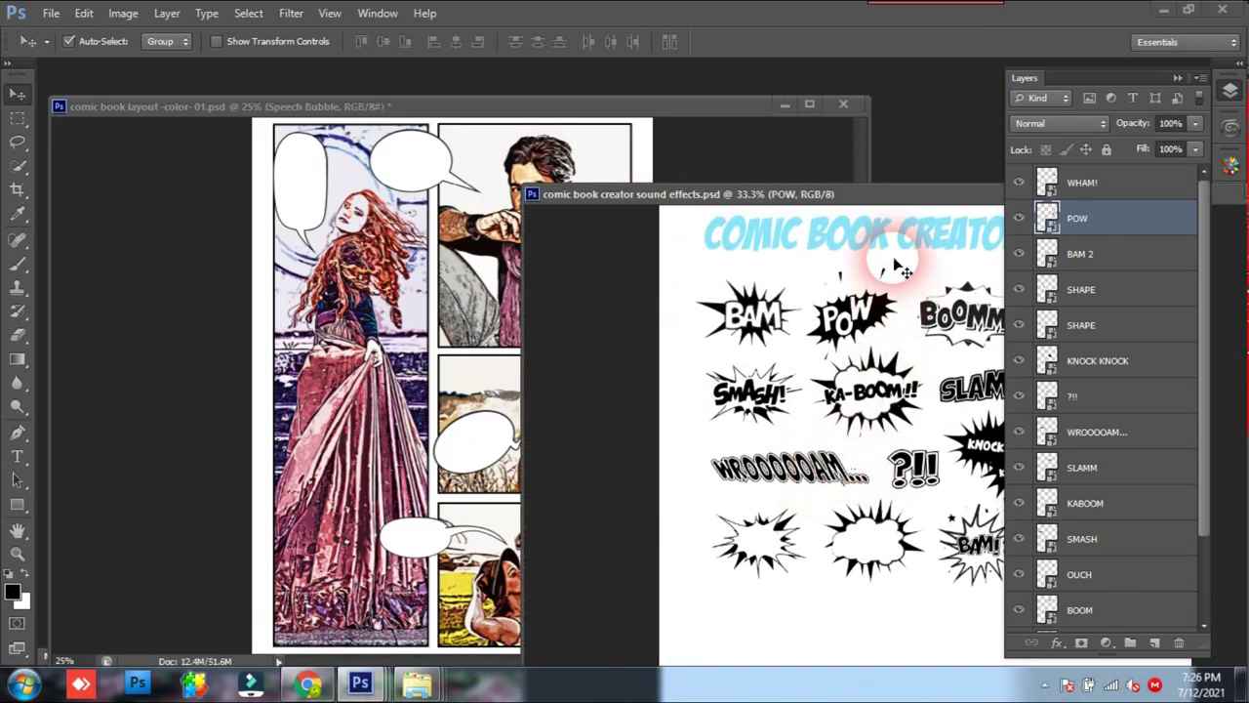
pyautogui.moveTo(896, 202); pyautogui.dragTo(789, 283)
# Copy the BOOMM! effect in, enlarging it between the wheat-field and couple panels.
pyautogui.moveTo(852, 392); pyautogui.dragTo(398, 484)
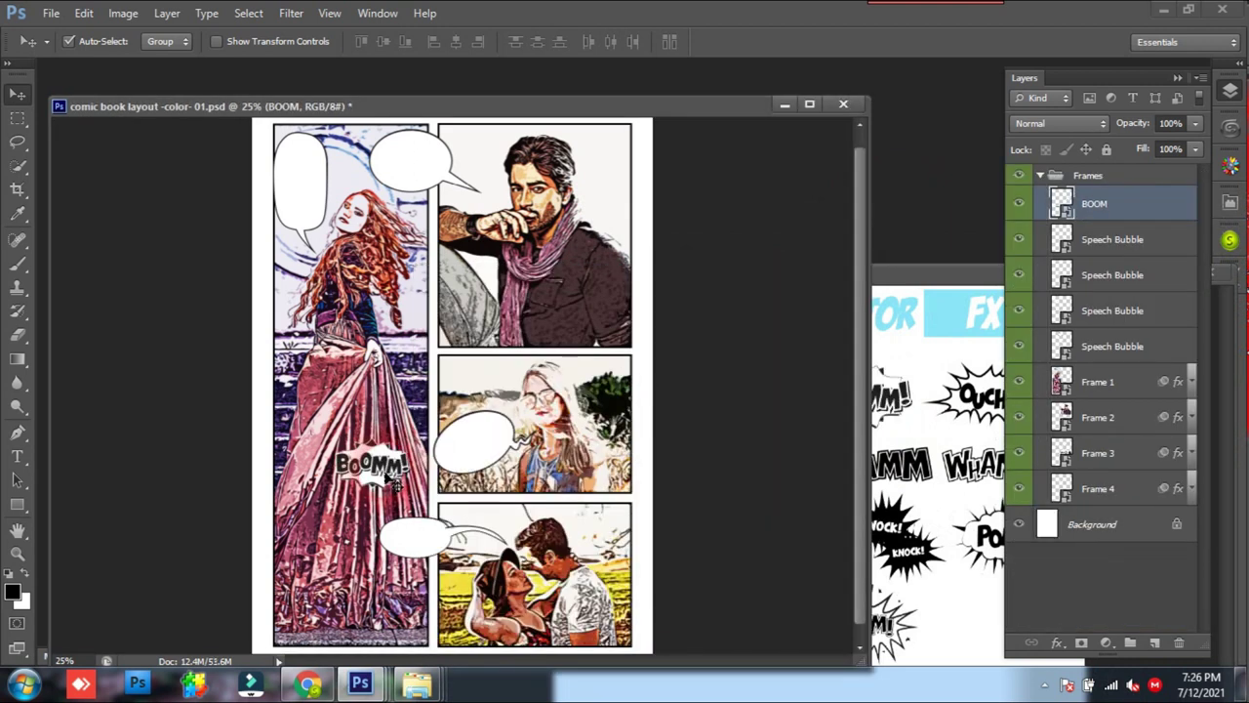
pyautogui.hotkey('ctrl', 't')
pyautogui.moveTo(415, 444)
pyautogui.mouseDown()
pyautogui.moveTo(411, 459)
pyautogui.moveTo(637, 494)
pyautogui.mouseUp()
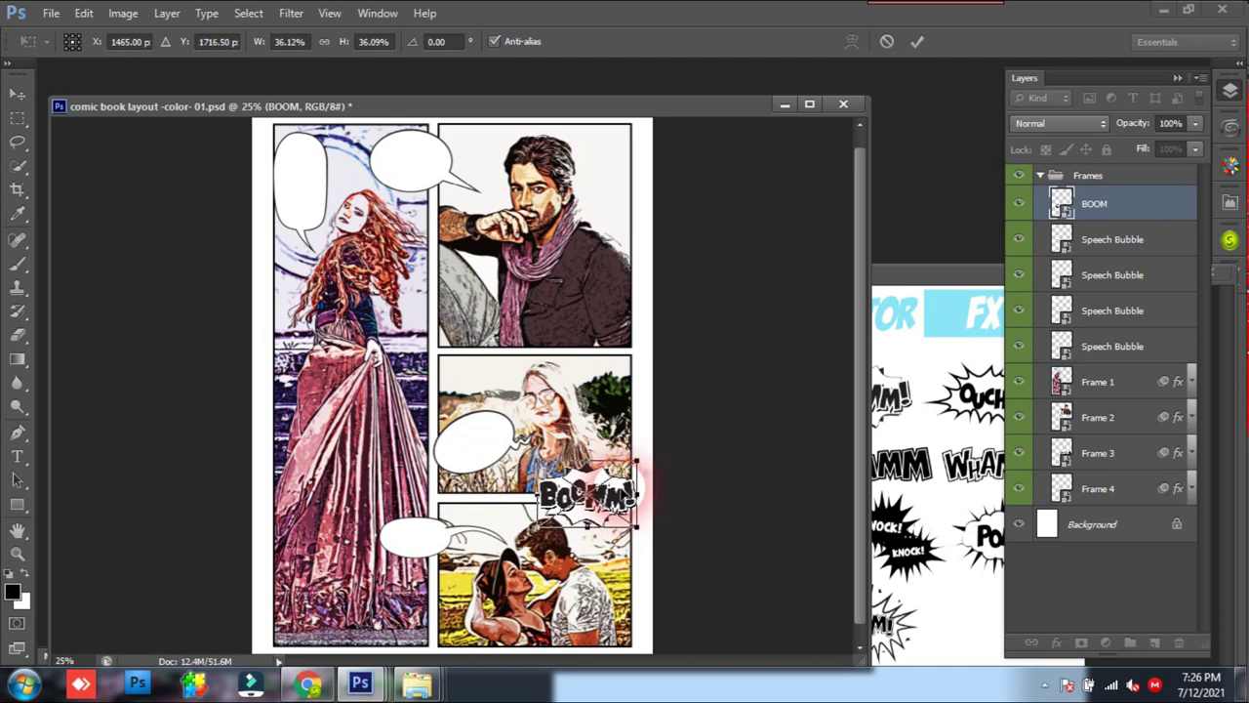
pyautogui.press('Return')
pyautogui.hotkey('alt', 'i')
pyautogui.press('j')
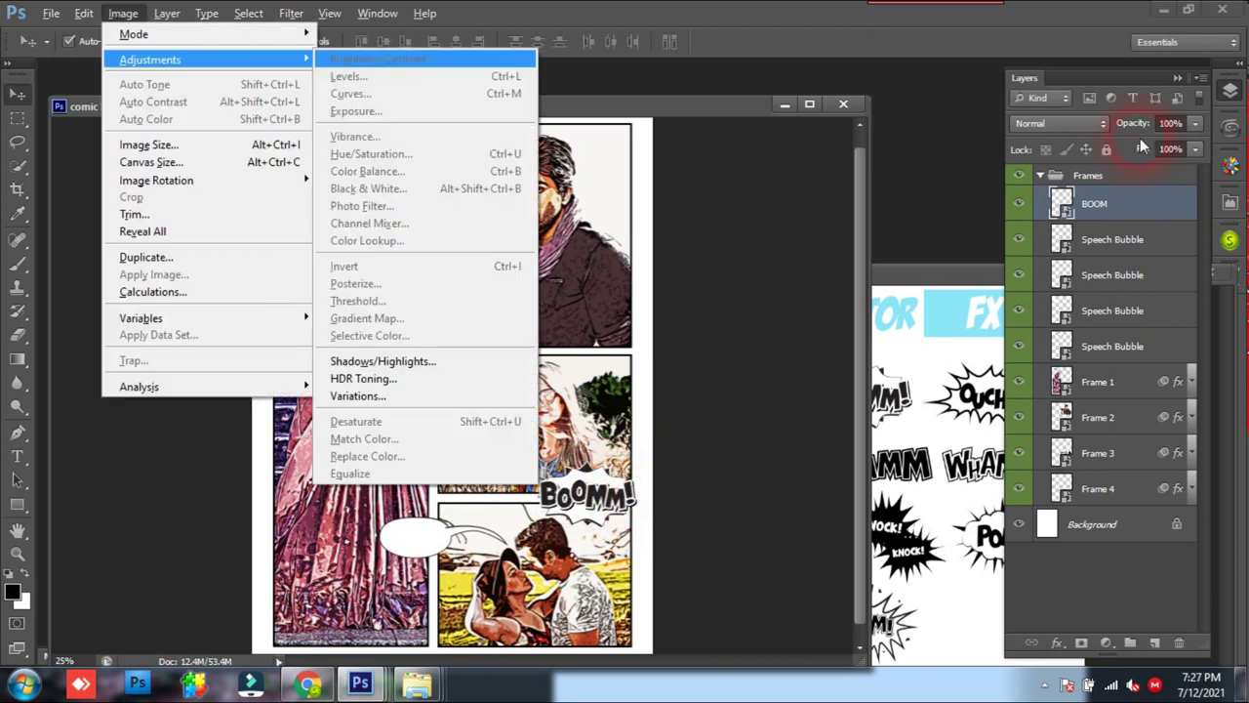
# Rasterize the BOOM layer.
pyautogui.click(1130, 197)
pyautogui.rightClick(1114, 207)
pyautogui.click(966, 213)
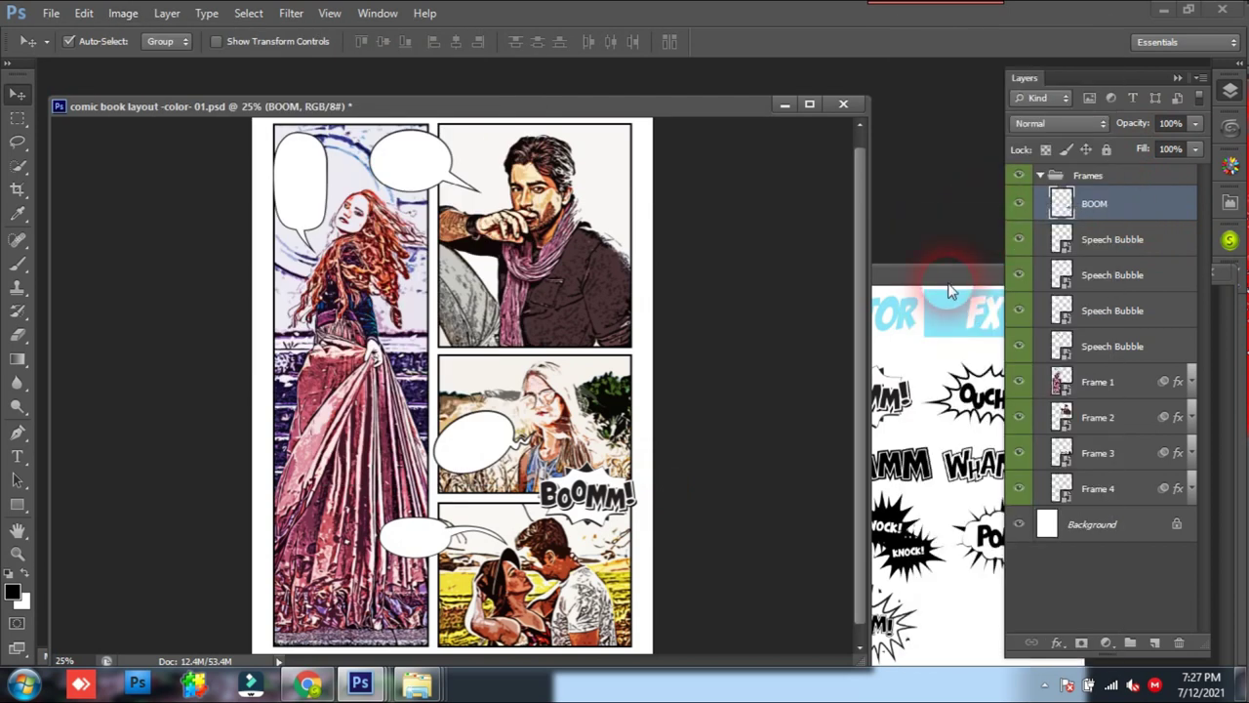
# Tint BOOMM! olive green with Color Balance +52, +100, -100.
pyautogui.hotkey('alt', 'i')
pyautogui.press('j')
pyautogui.hotkey('ctrl', 'b')
pyautogui.moveTo(856, 251); pyautogui.dragTo(696, 248)
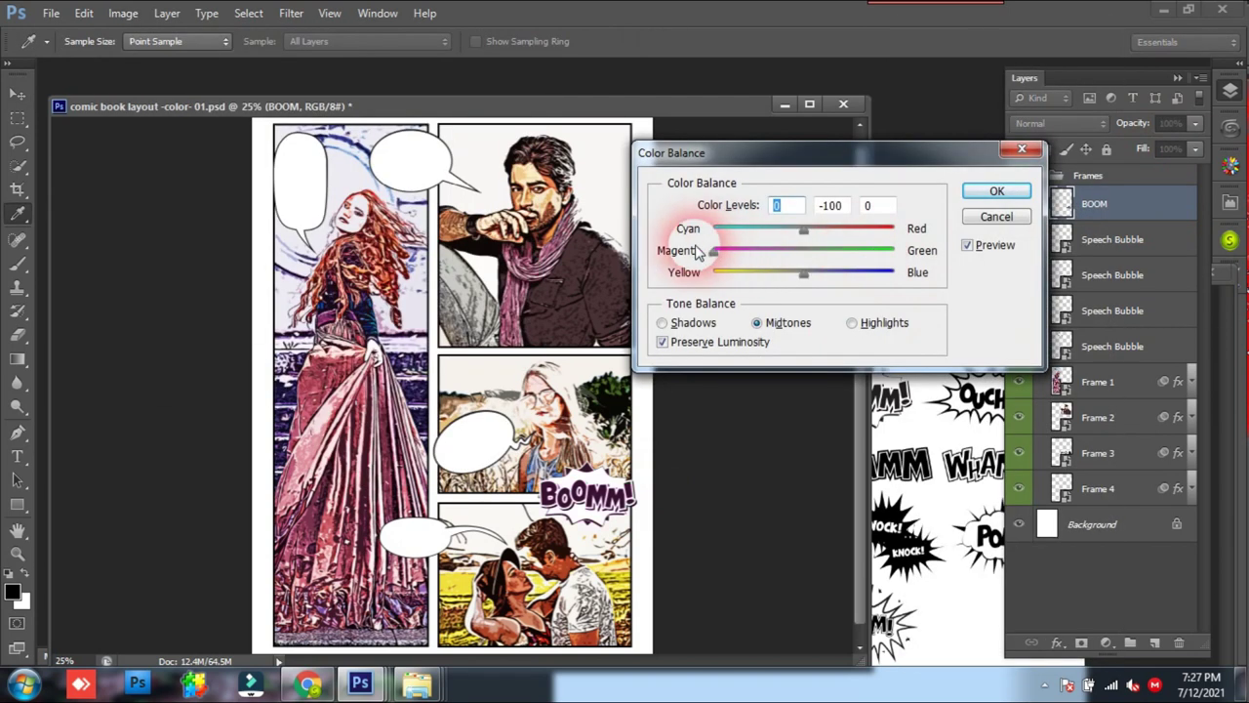
pyautogui.moveTo(794, 280); pyautogui.dragTo(711, 271)
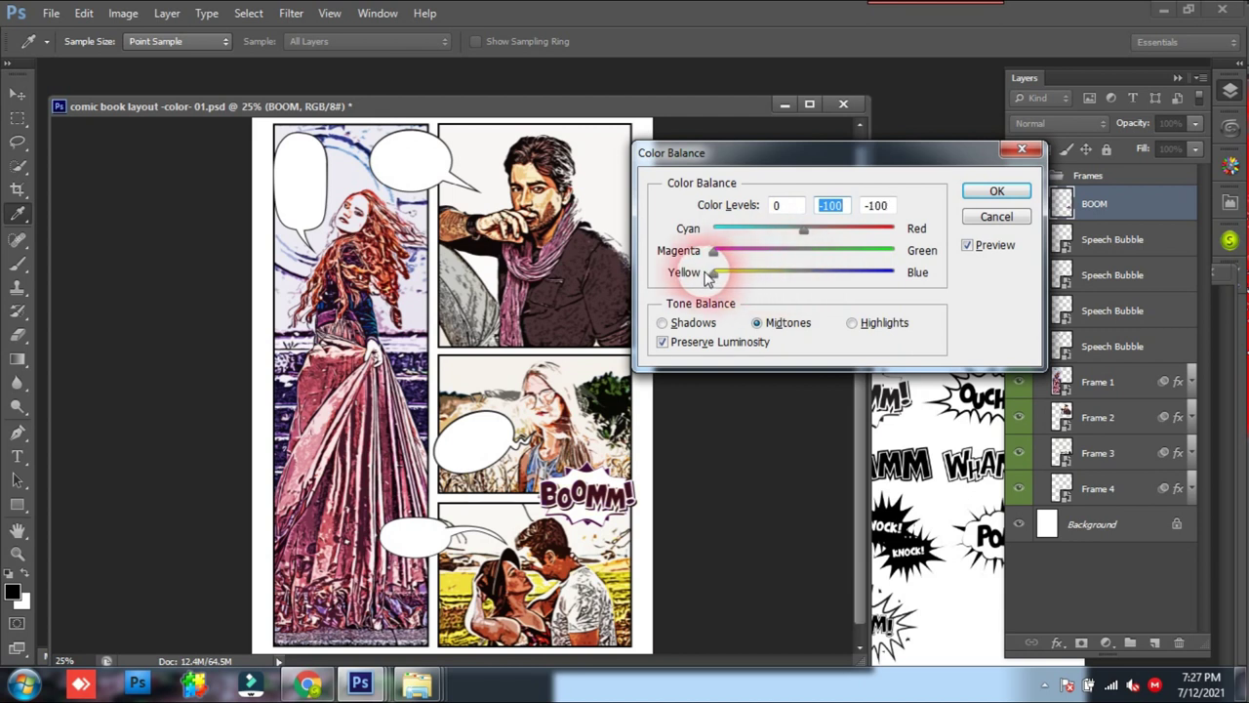
pyautogui.moveTo(800, 231); pyautogui.dragTo(892, 232)
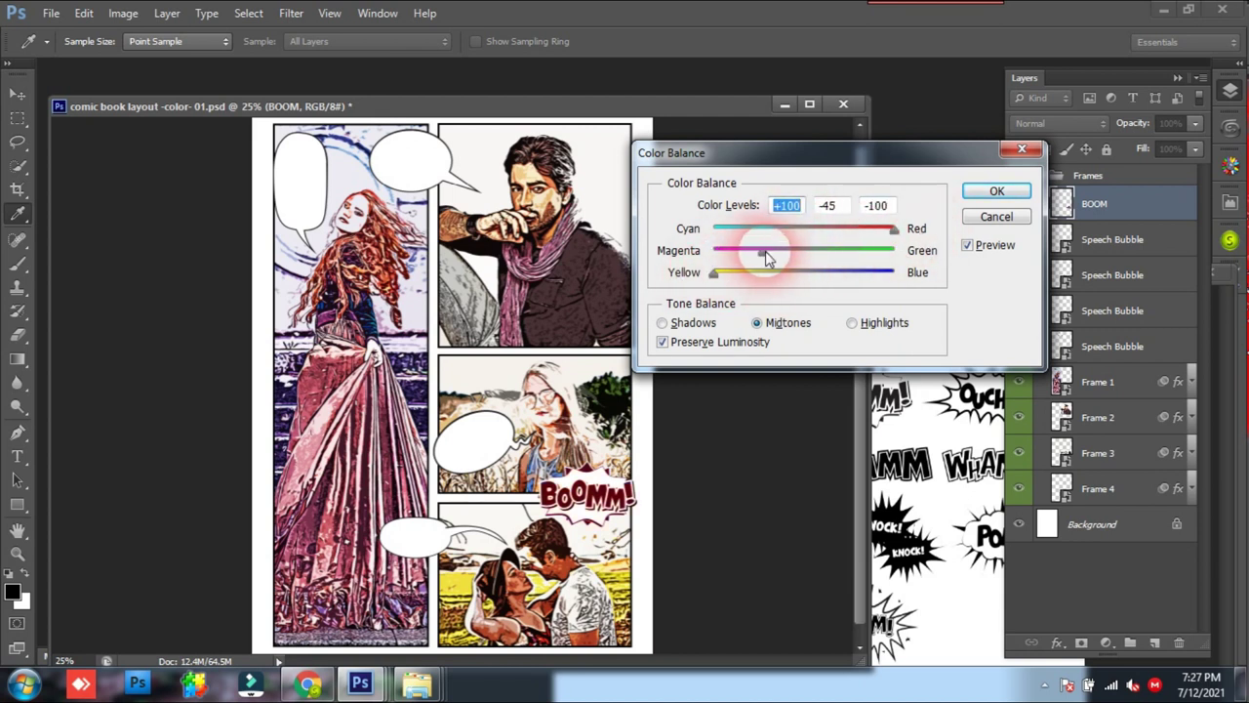
pyautogui.moveTo(765, 251); pyautogui.dragTo(873, 255)
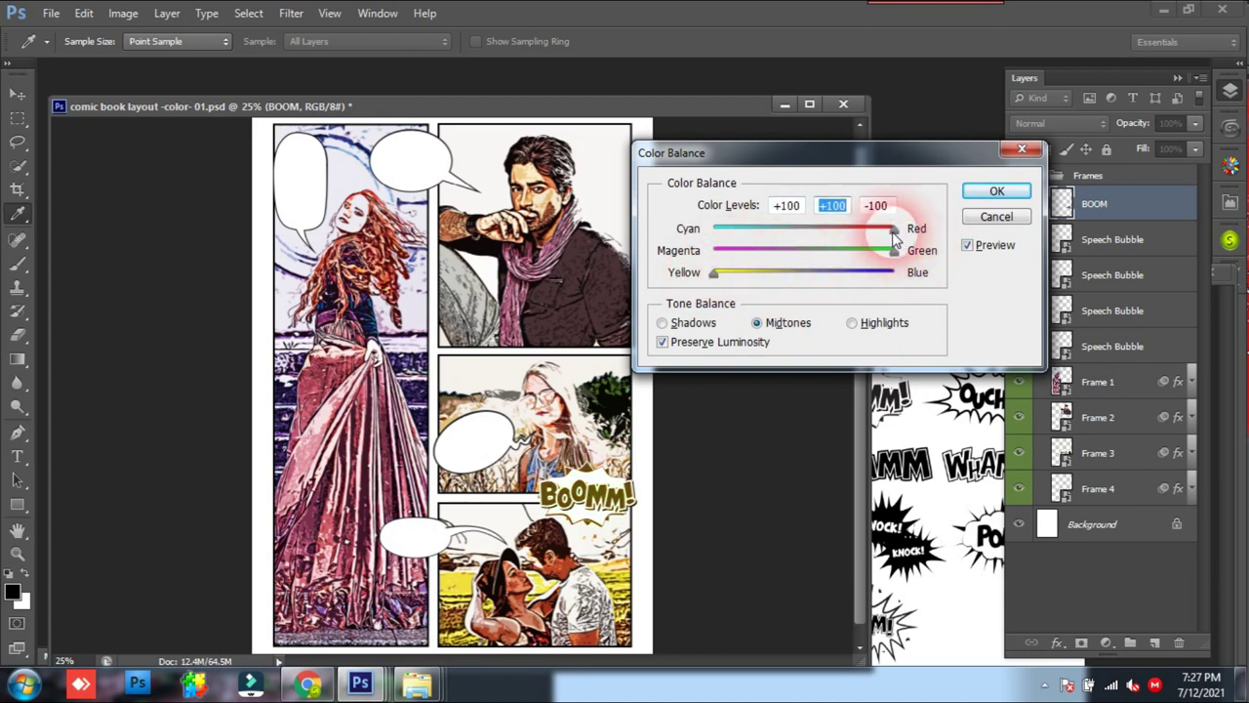
pyautogui.click(995, 191)
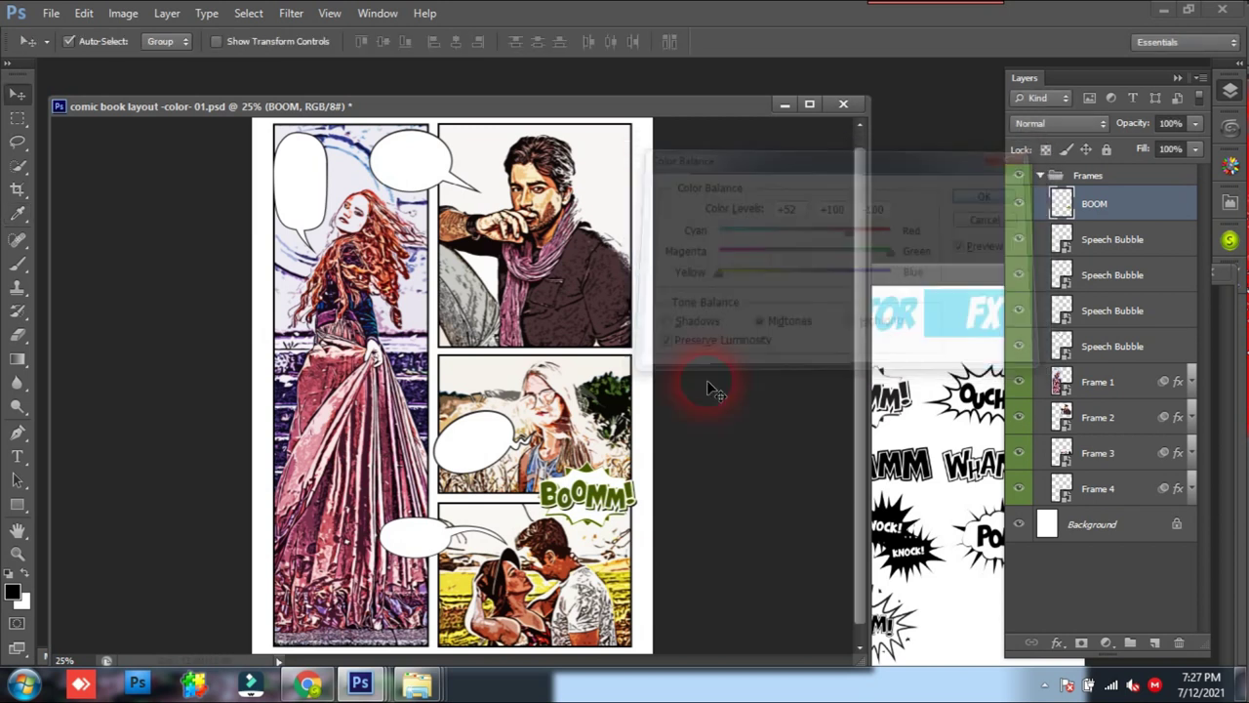
pyautogui.click(908, 488)
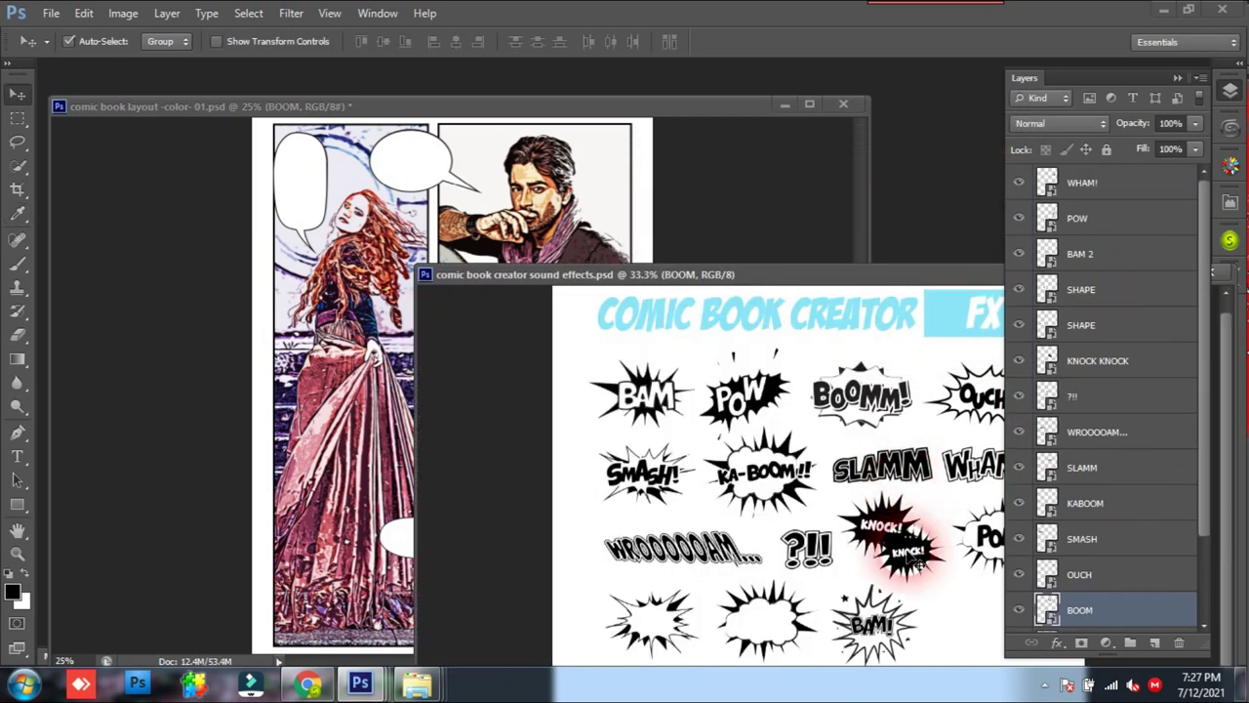
# Place the POW burst at double size over the woman's dress, then zoom to 50%.
pyautogui.moveTo(760, 408); pyautogui.dragTo(389, 326)
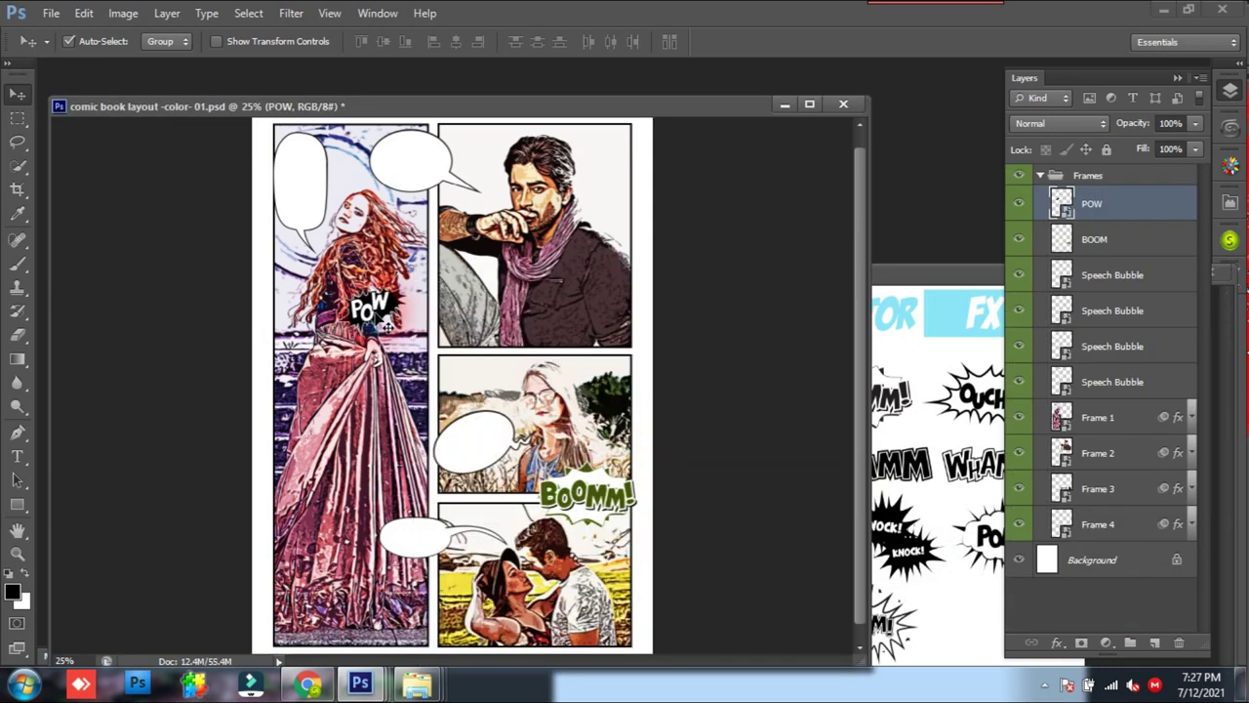
pyautogui.hotkey('ctrl', 't')
pyautogui.moveTo(412, 339)
pyautogui.mouseDown()
pyautogui.moveTo(435, 320)
pyautogui.moveTo(426, 366)
pyautogui.mouseUp()
pyautogui.press('Return')
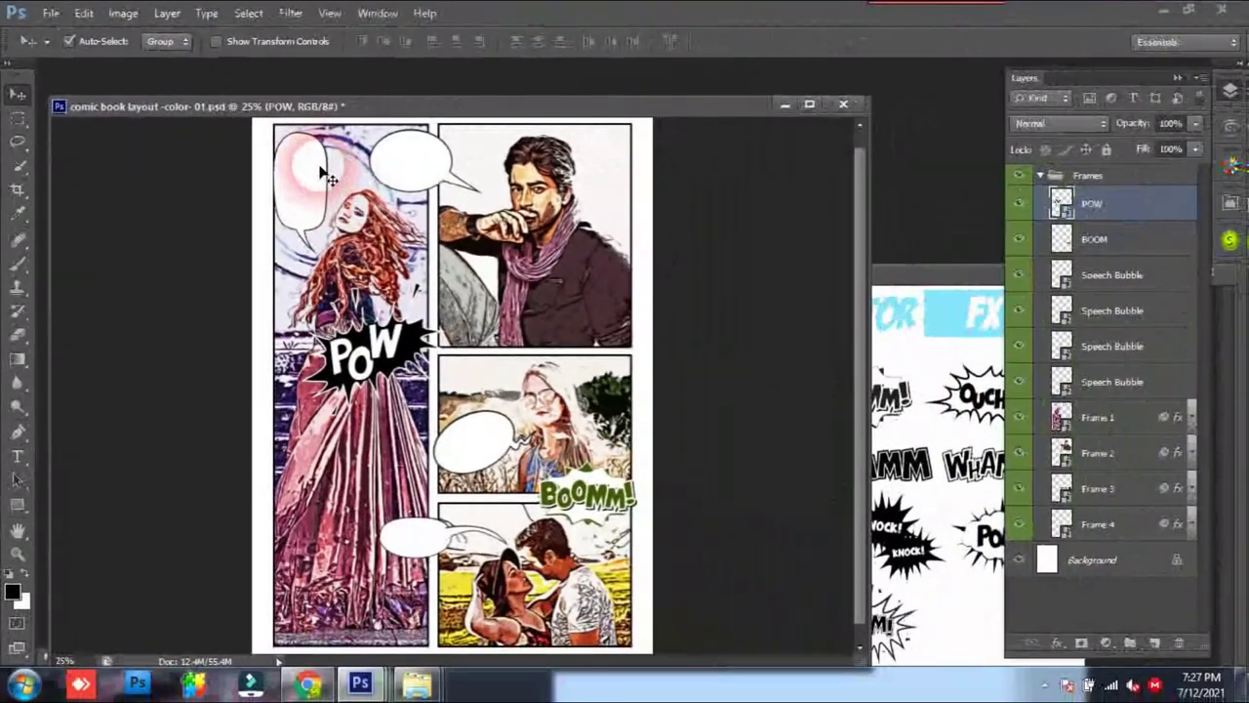
pyautogui.hotkey('ctrl', '+')
pyautogui.hotkey('ctrl', '+')
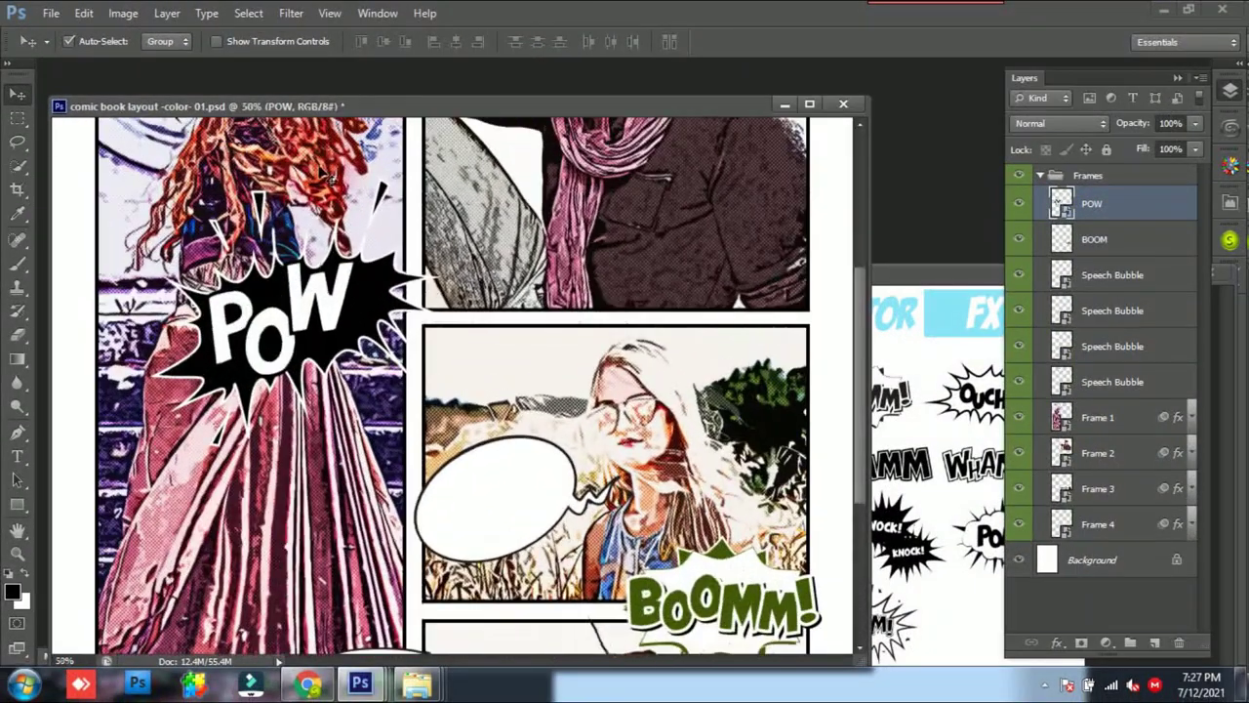
pyautogui.scroll(5, 379, 266)
pyautogui.scroll(3, 342, 322)
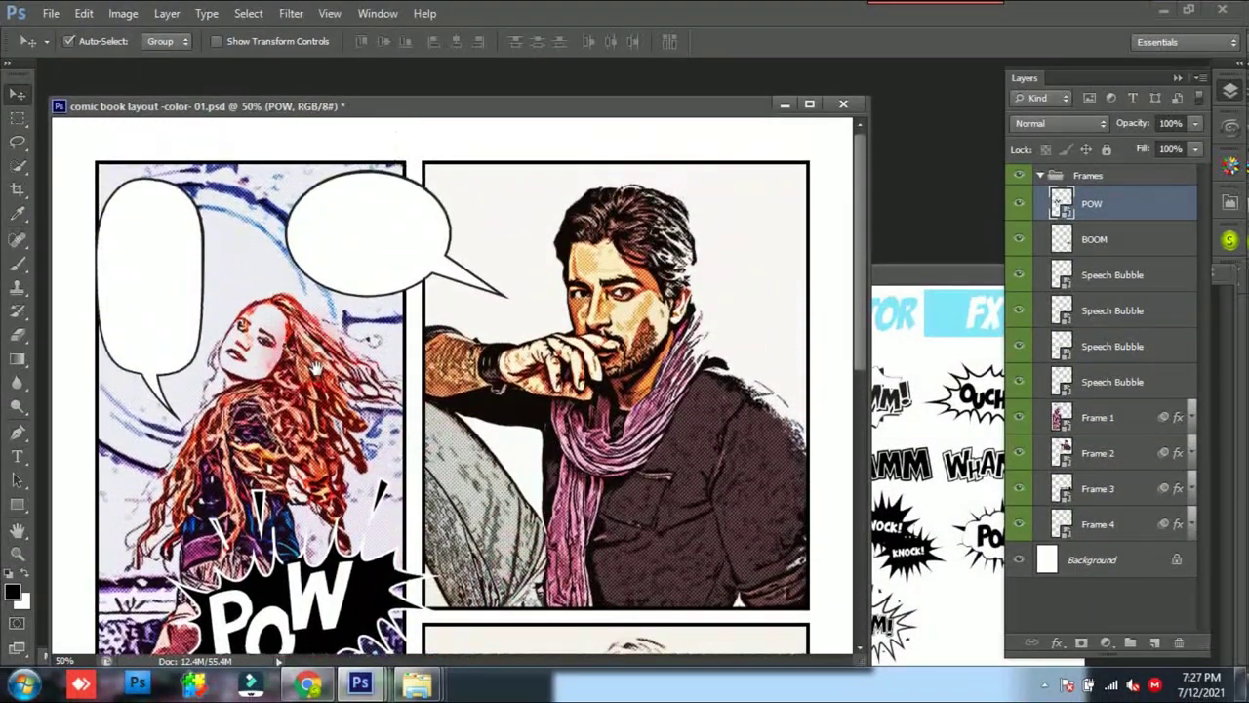
pyautogui.rightClick(205, 306)
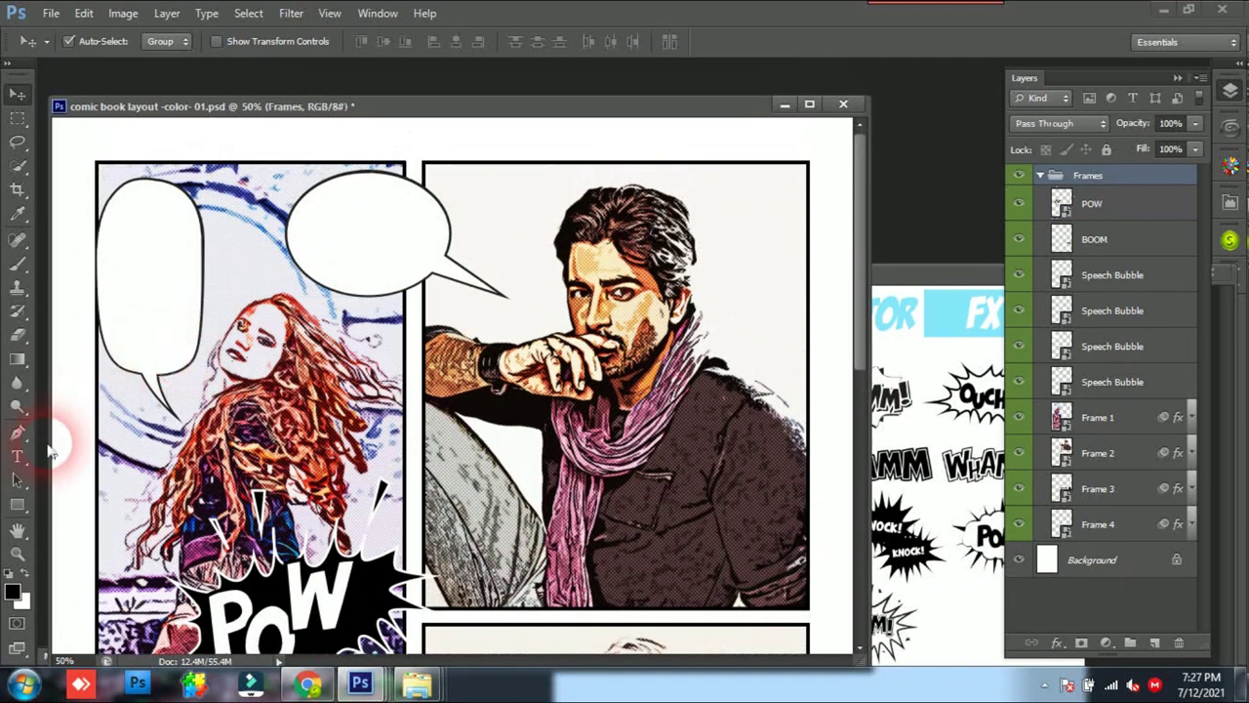
# Draw a text box in the tall left bubble at Arial 19.14 pt, clearing the test text.
pyautogui.click(18, 455)
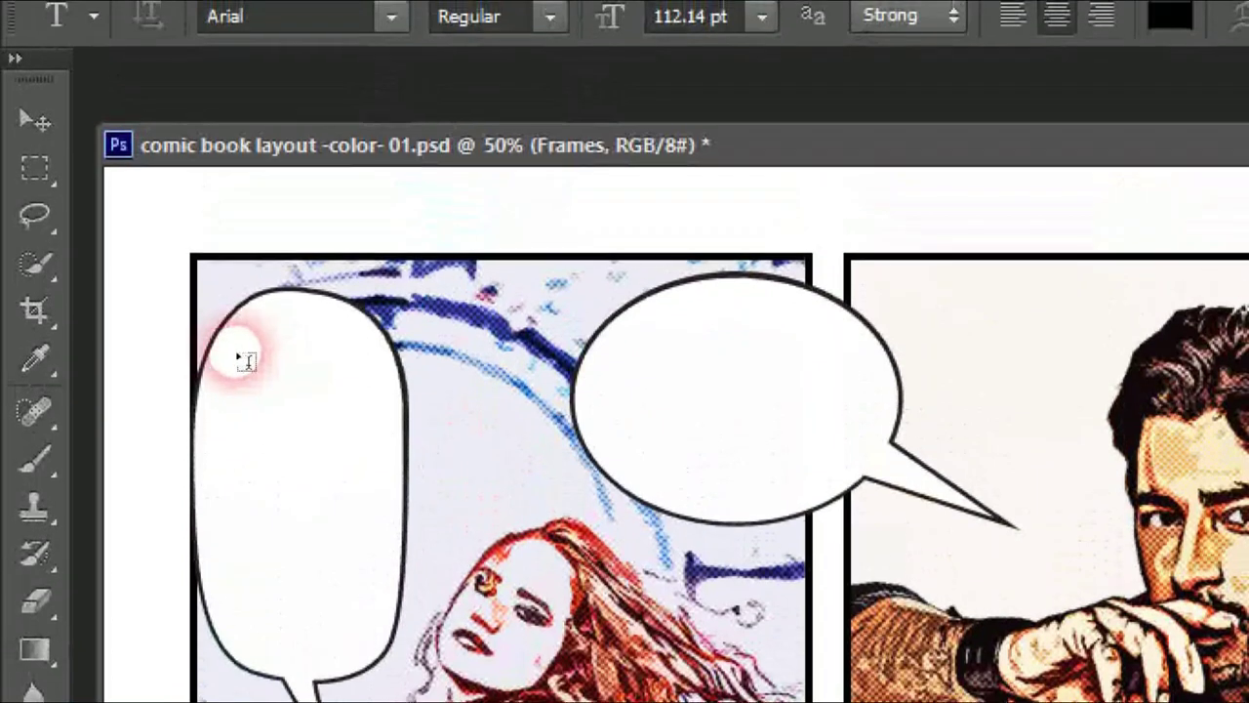
pyautogui.moveTo(223, 349); pyautogui.dragTo(367, 355)
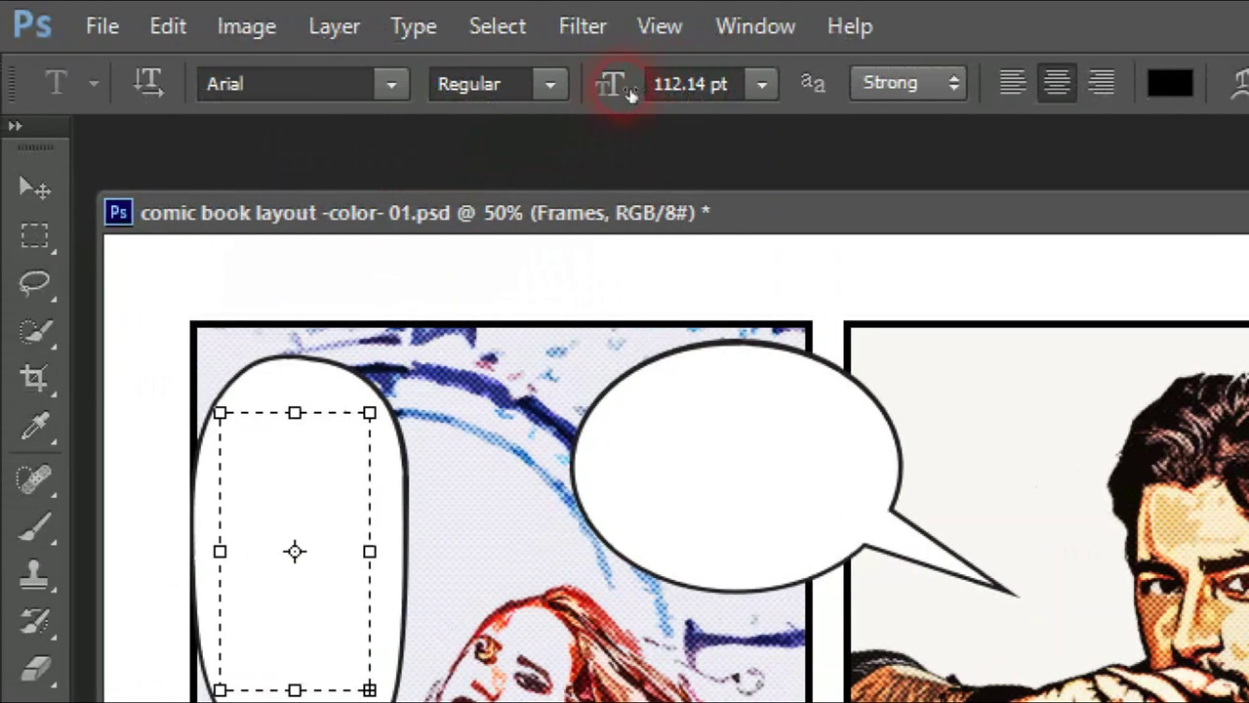
pyautogui.moveTo(616, 88)
pyautogui.mouseDown()
pyautogui.moveTo(469, 88)
pyautogui.moveTo(446, 101)
pyautogui.moveTo(459, 104)
pyautogui.mouseUp()
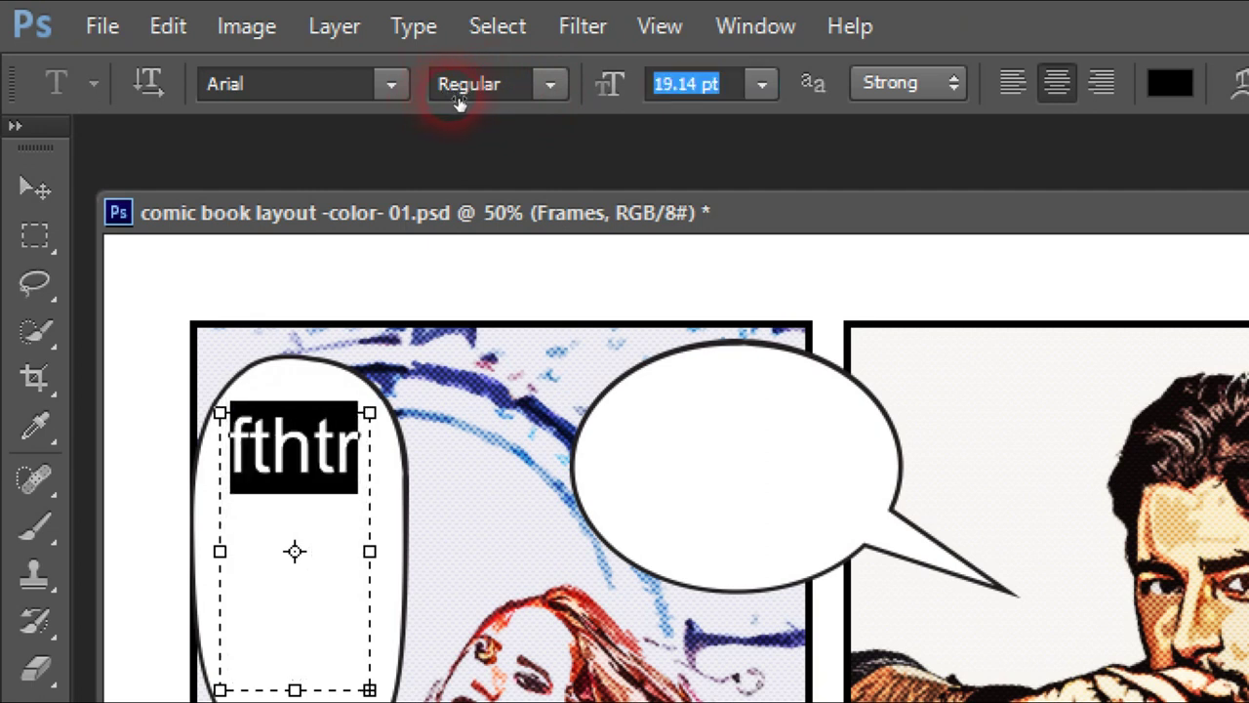
pyautogui.click(331, 449)
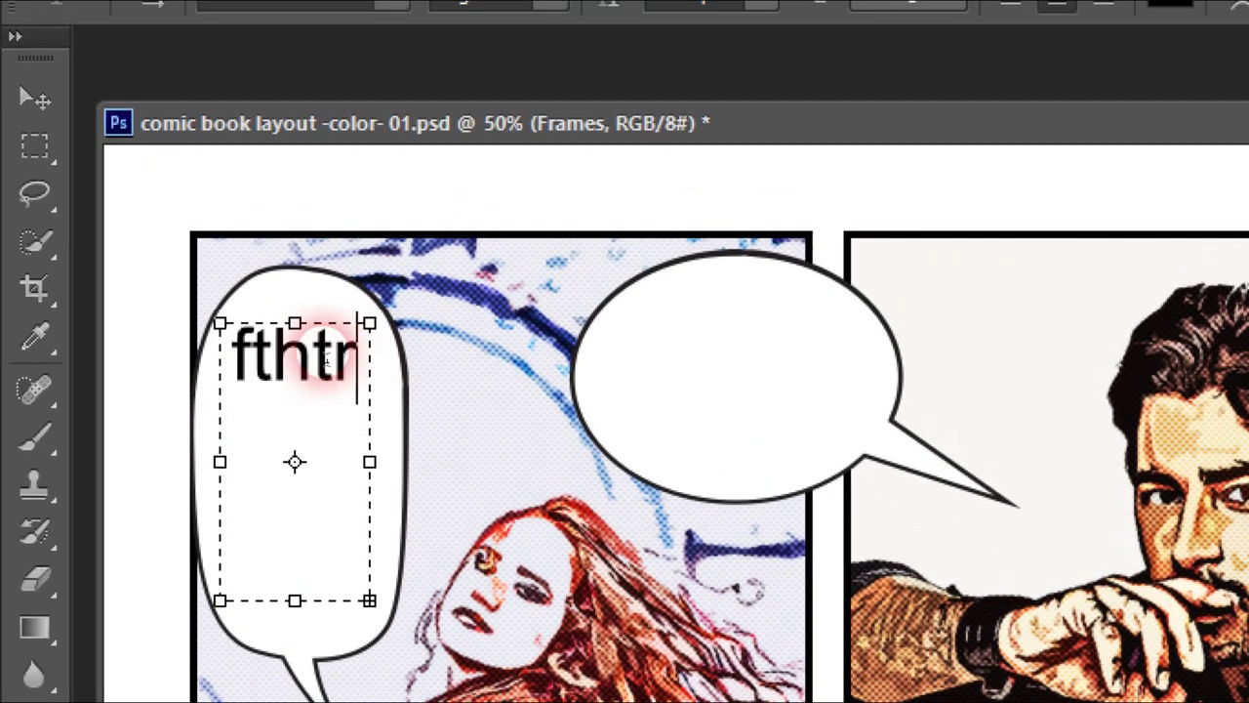
pyautogui.moveTo(327, 361); pyautogui.dragTo(223, 360)
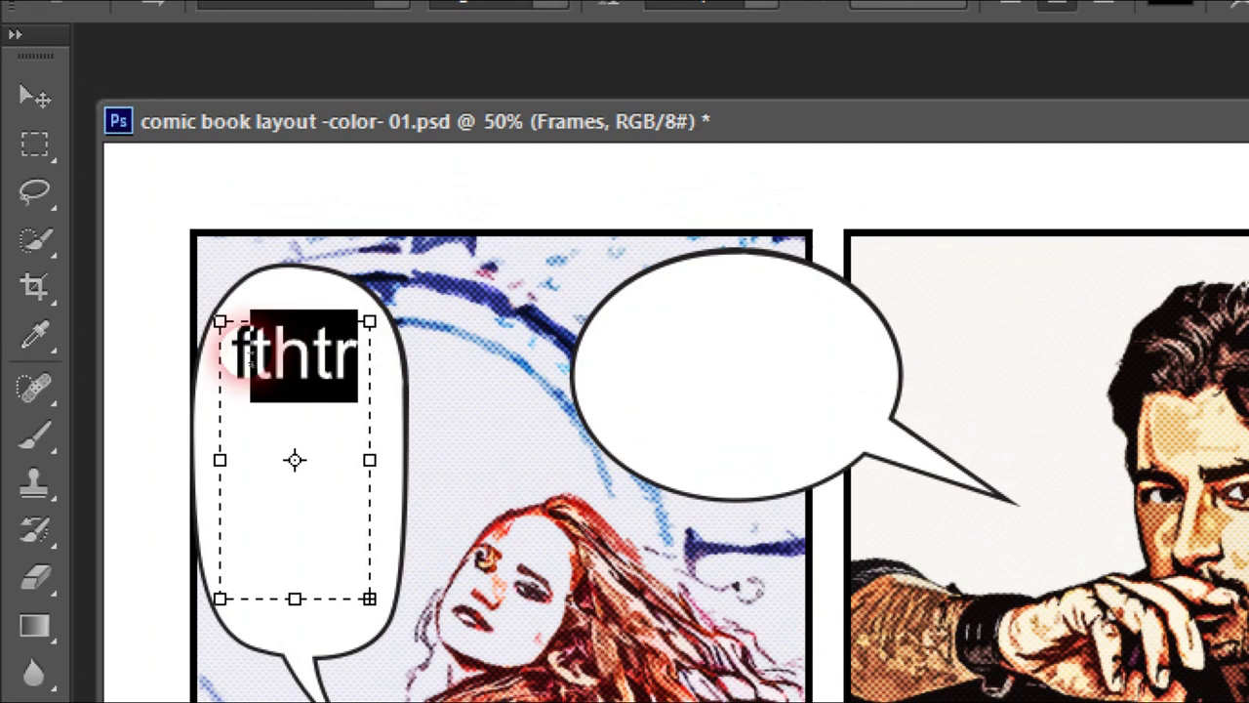
pyautogui.press('BackSpace')
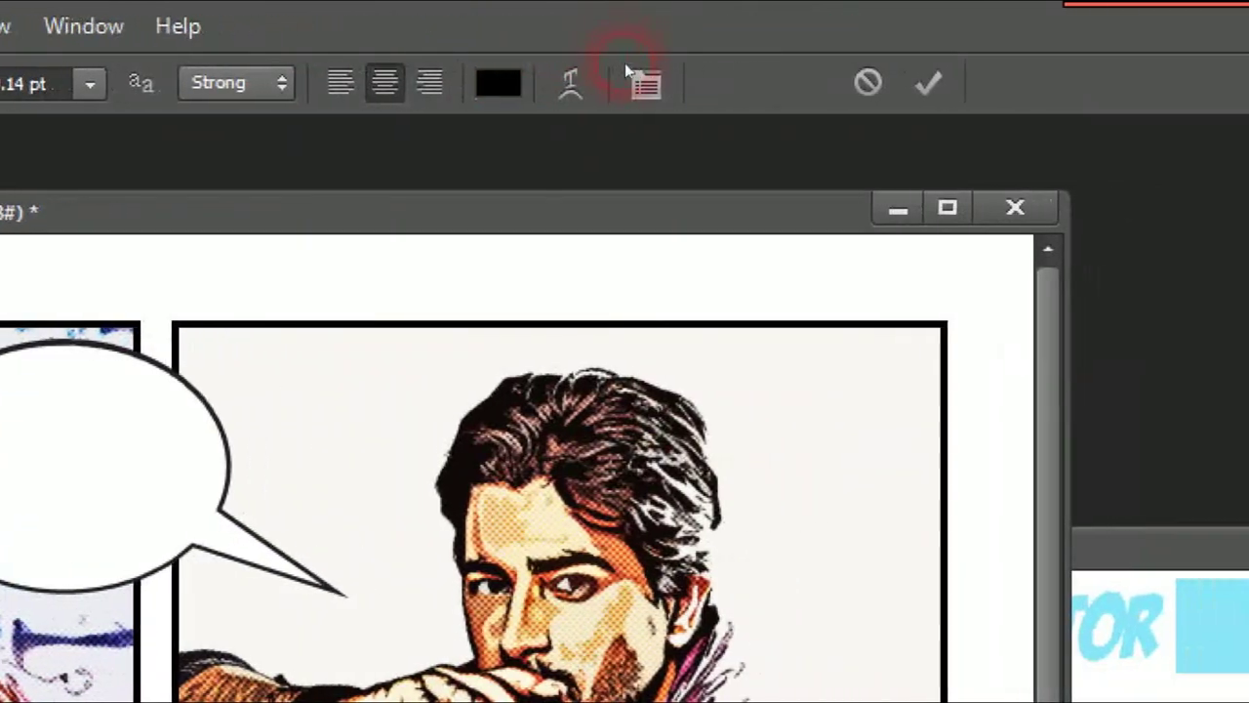
# Set Auto leading and commit the three-line black 'I Miss You' text.
pyautogui.click(627, 67)
pyautogui.click(631, 353)
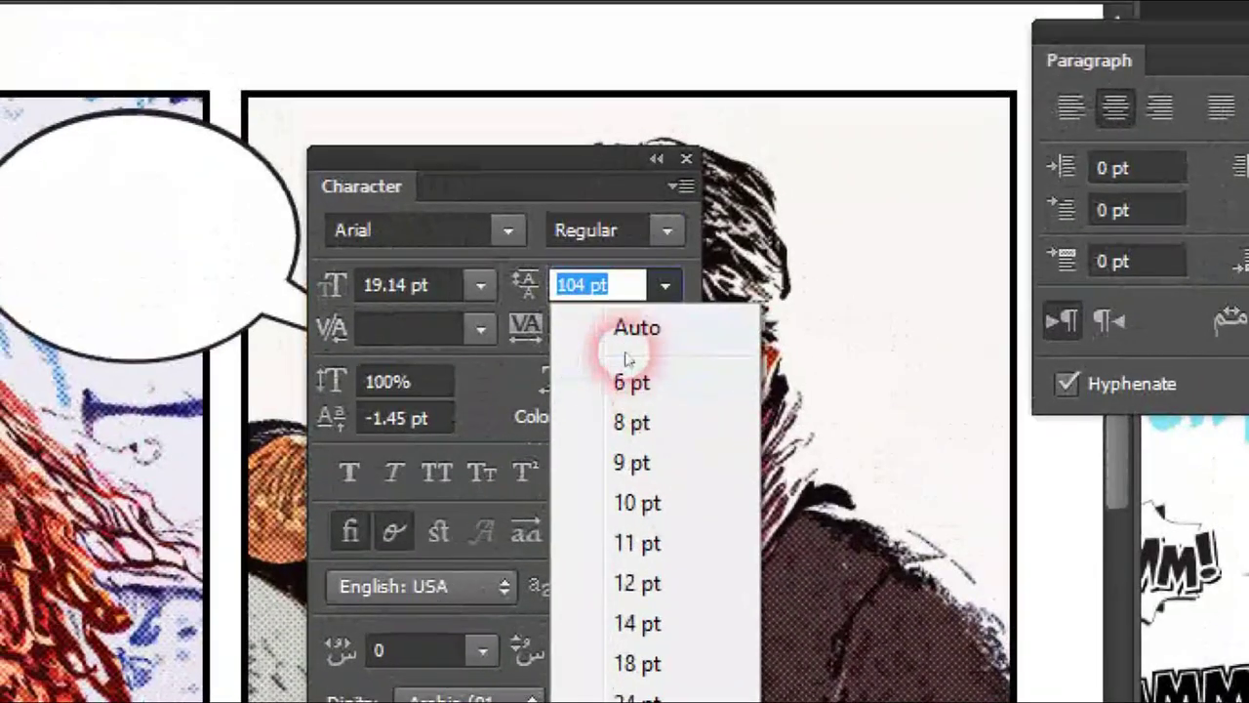
pyautogui.click(608, 123)
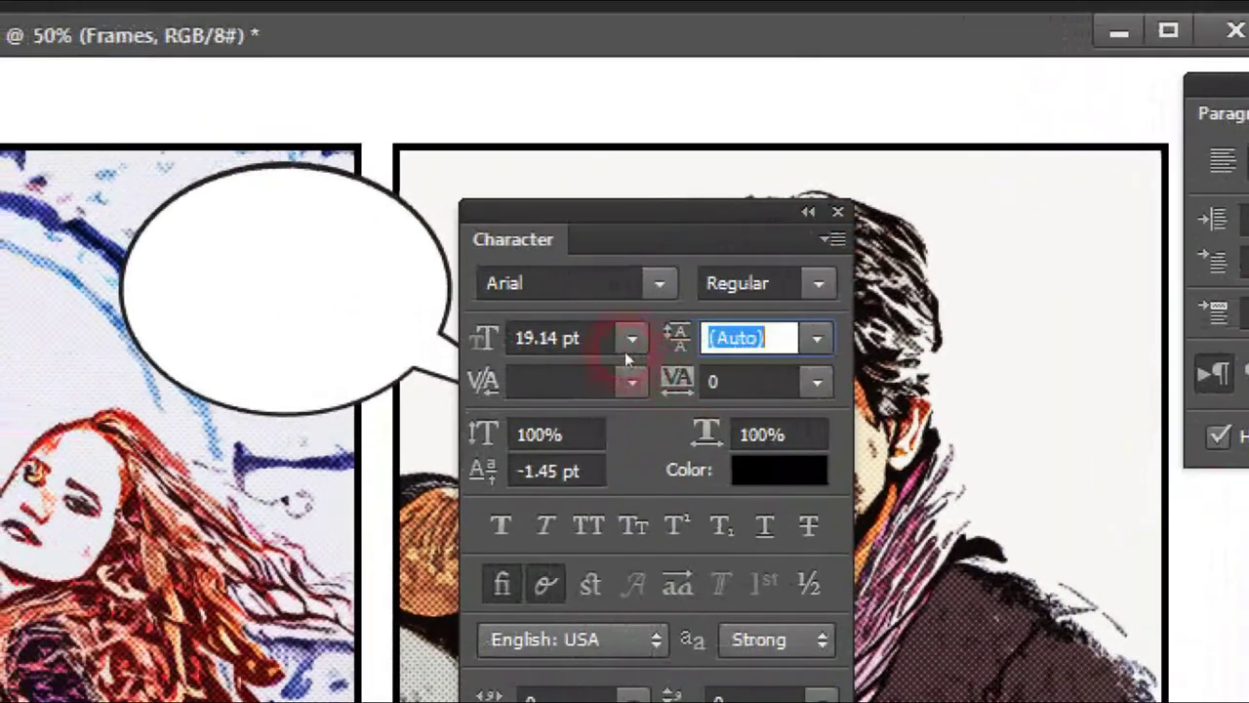
pyautogui.click(626, 359)
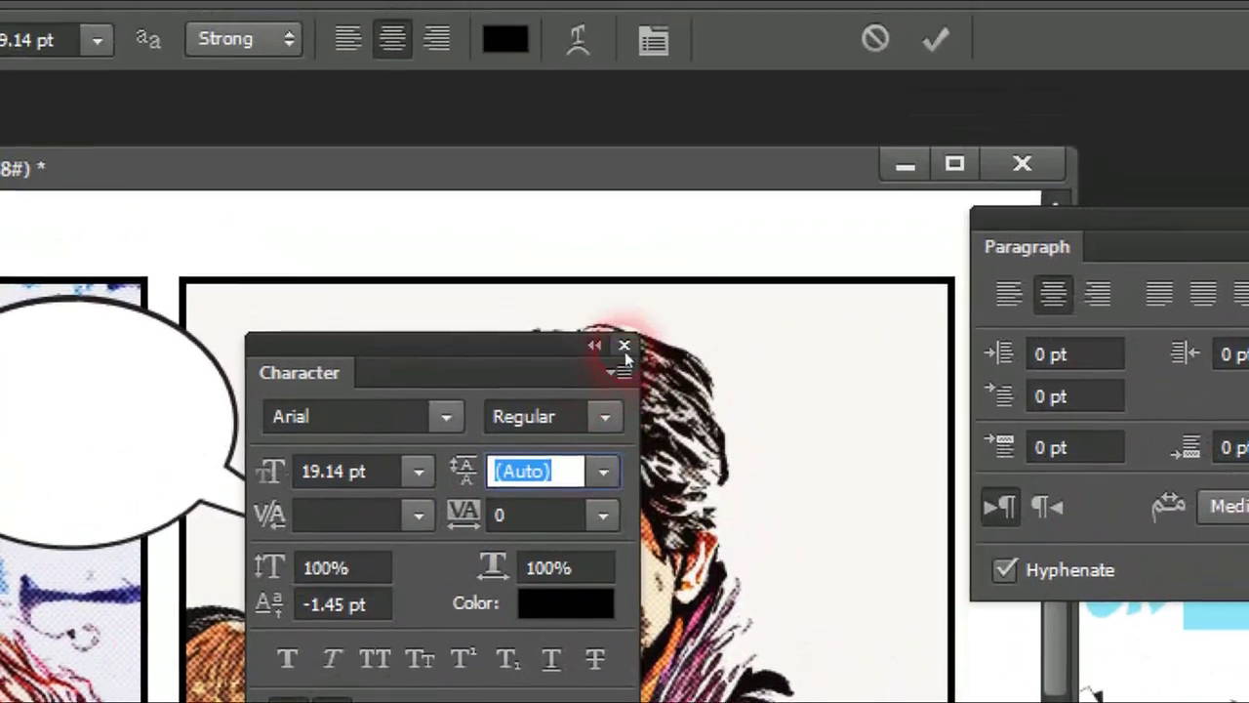
pyautogui.click(832, 215)
pyautogui.click(39, 190)
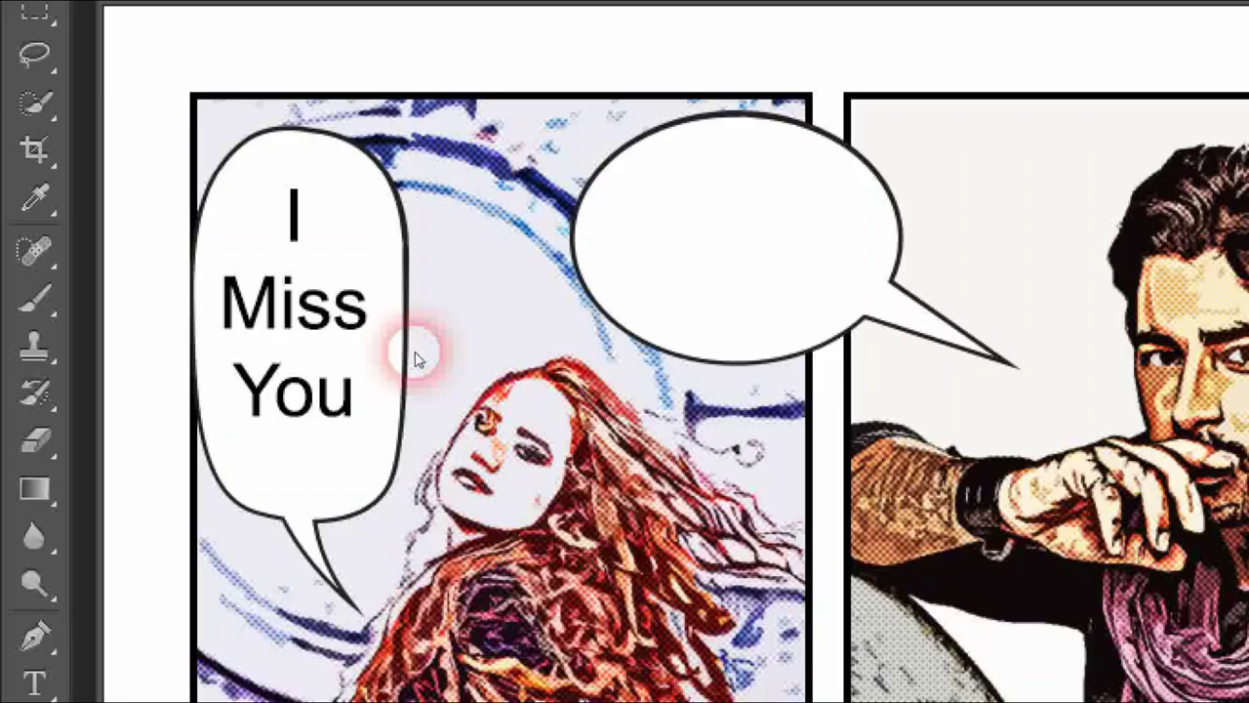
pyautogui.click(627, 358)
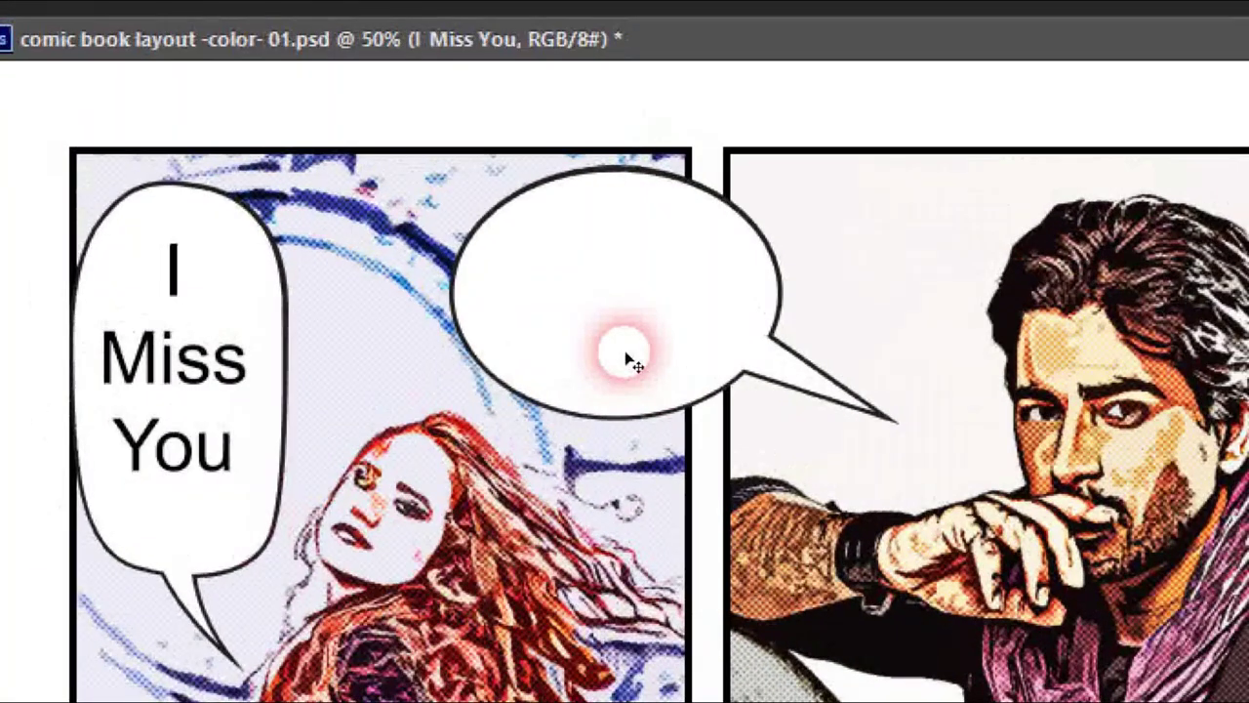
pyautogui.hotkey('ctrl', '-')
pyautogui.hotkey('ctrl', '-')
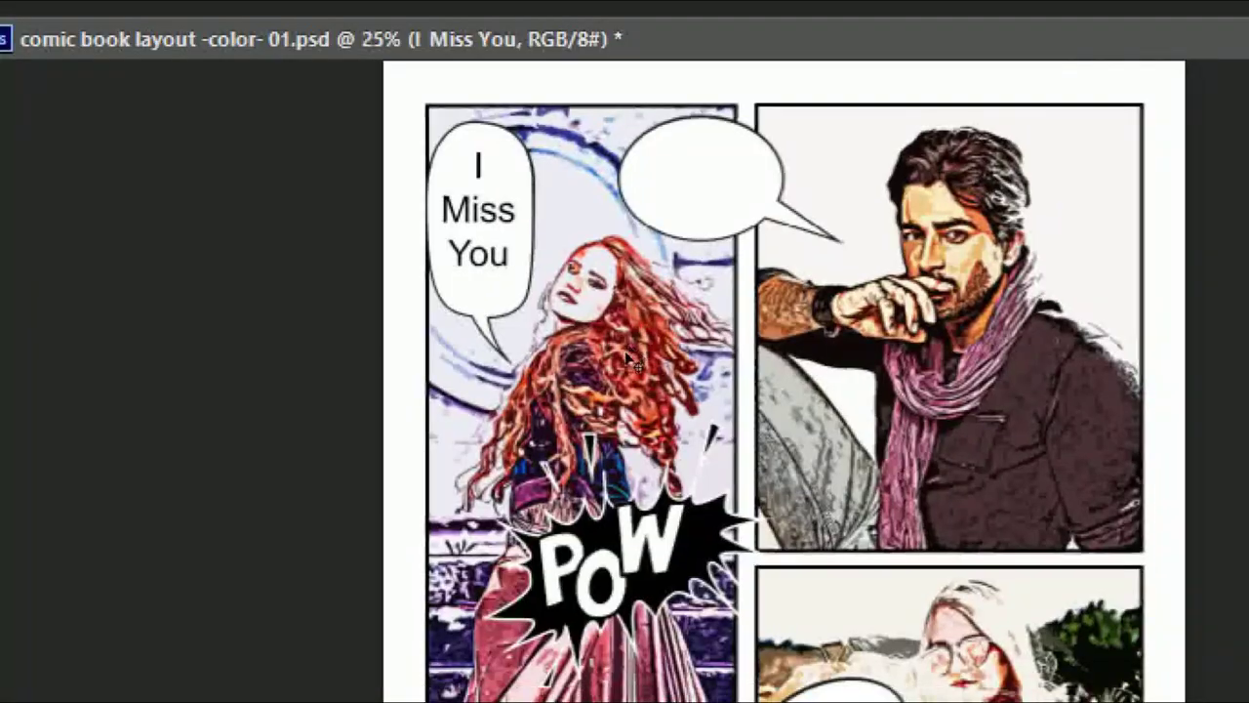
pyautogui.hotkey('ctrl', '-')
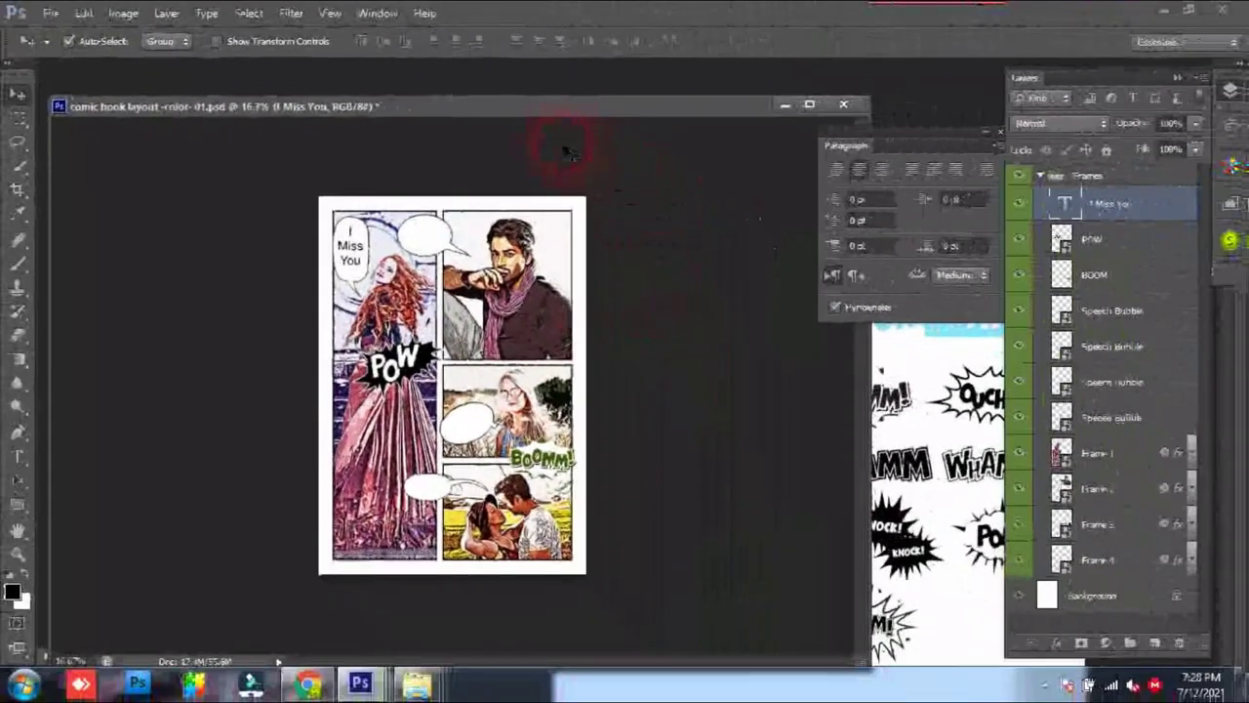
pyautogui.moveTo(549, 116); pyautogui.dragTo(552, 110)
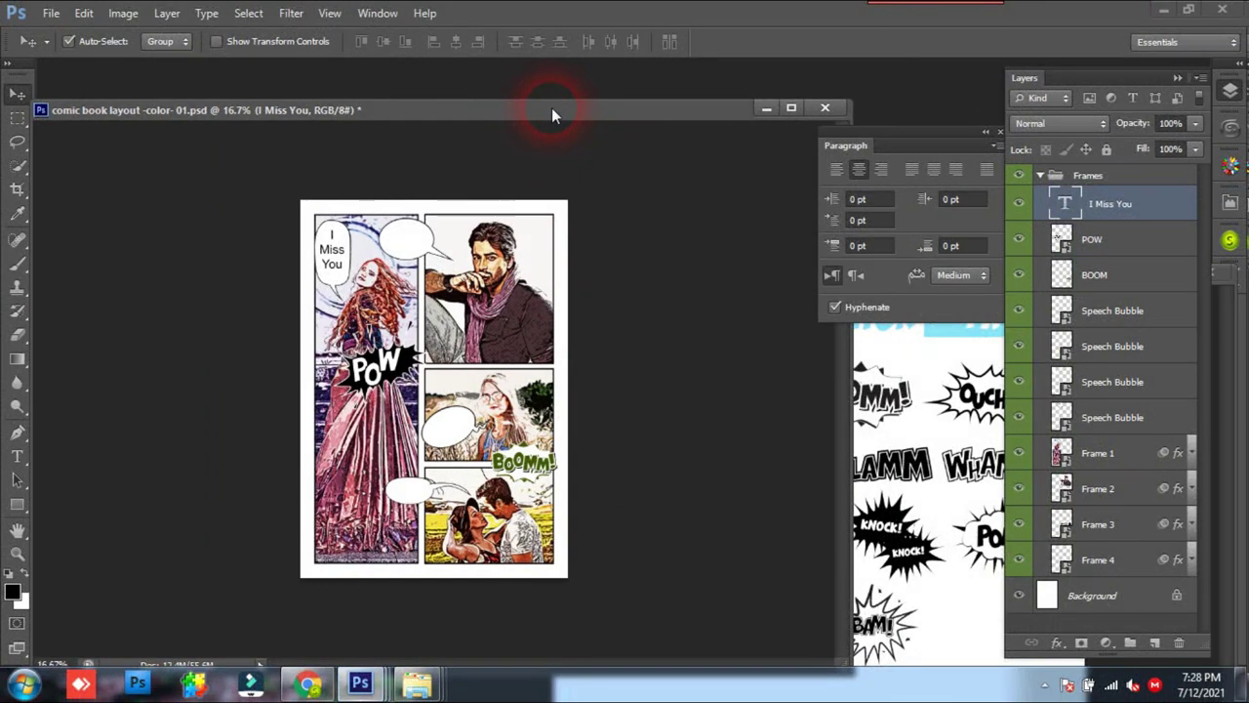